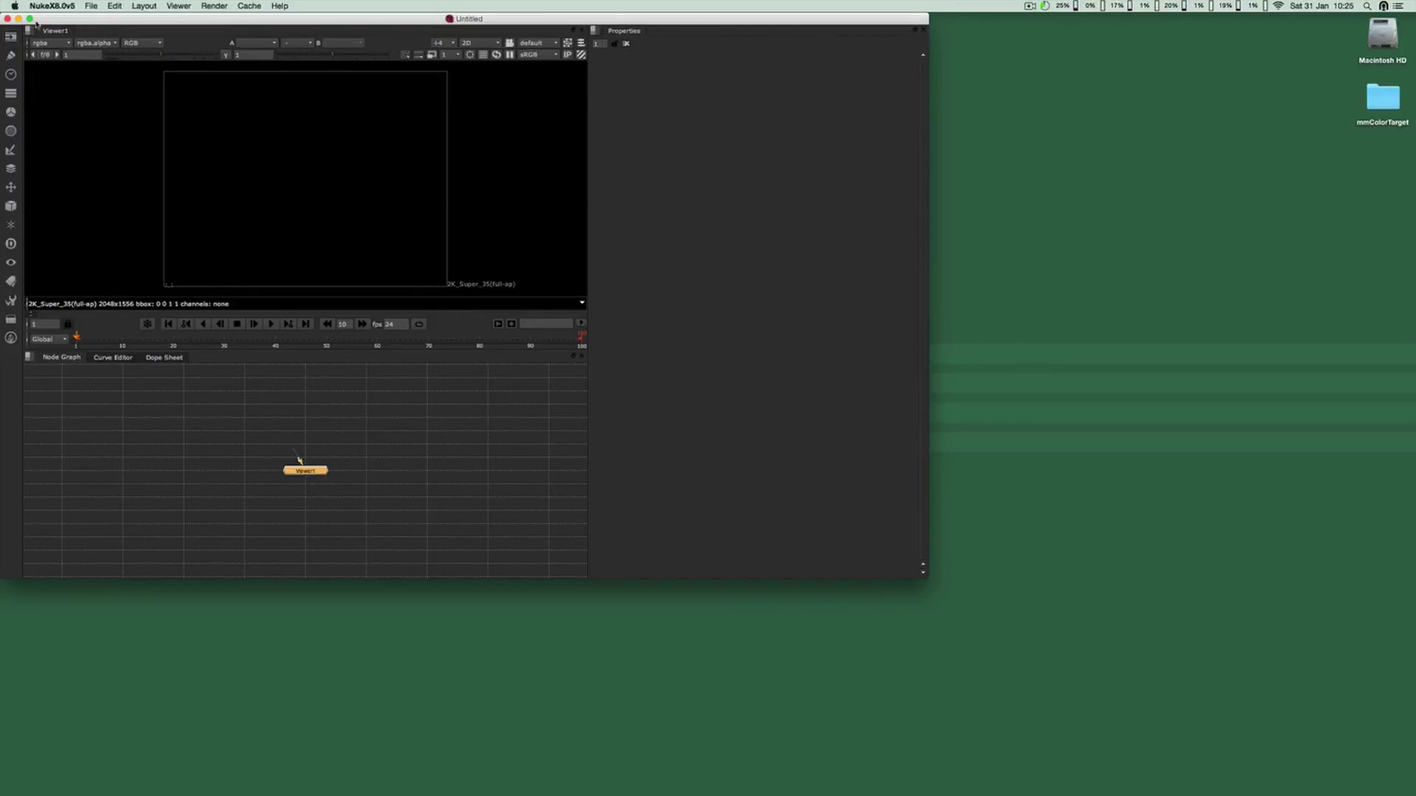
# Enlarge the Nuke window to fill the screen and move the Viewer node lower in the node graph
pyautogui.click(30, 19)
pyautogui.moveTo(323, 605); pyautogui.dragTo(381, 748)
pyautogui.click(471, 626)
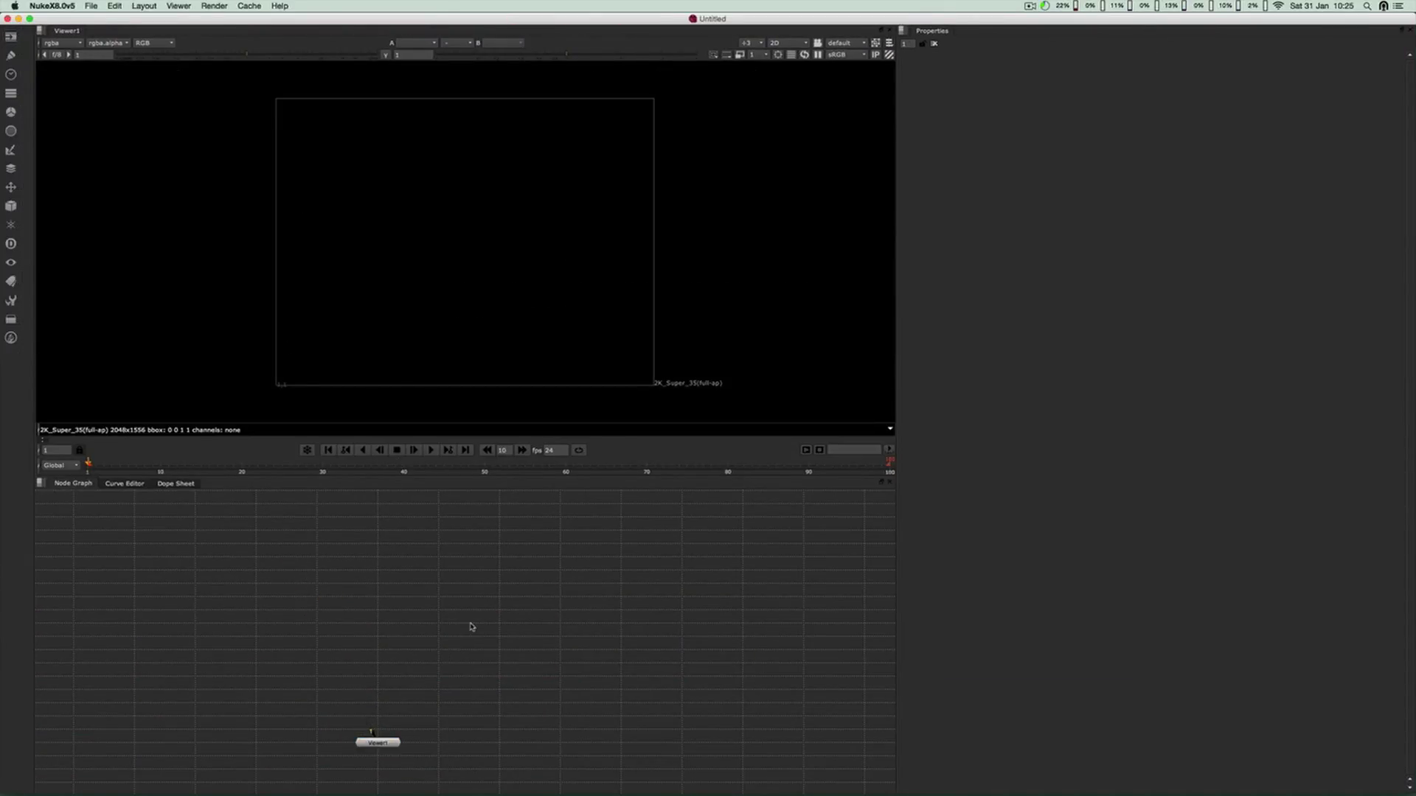
# Update the list of all plugins and check that mmColorTarget is offered under the letter M
pyautogui.click(10, 320)
pyautogui.moveTo(78, 526)
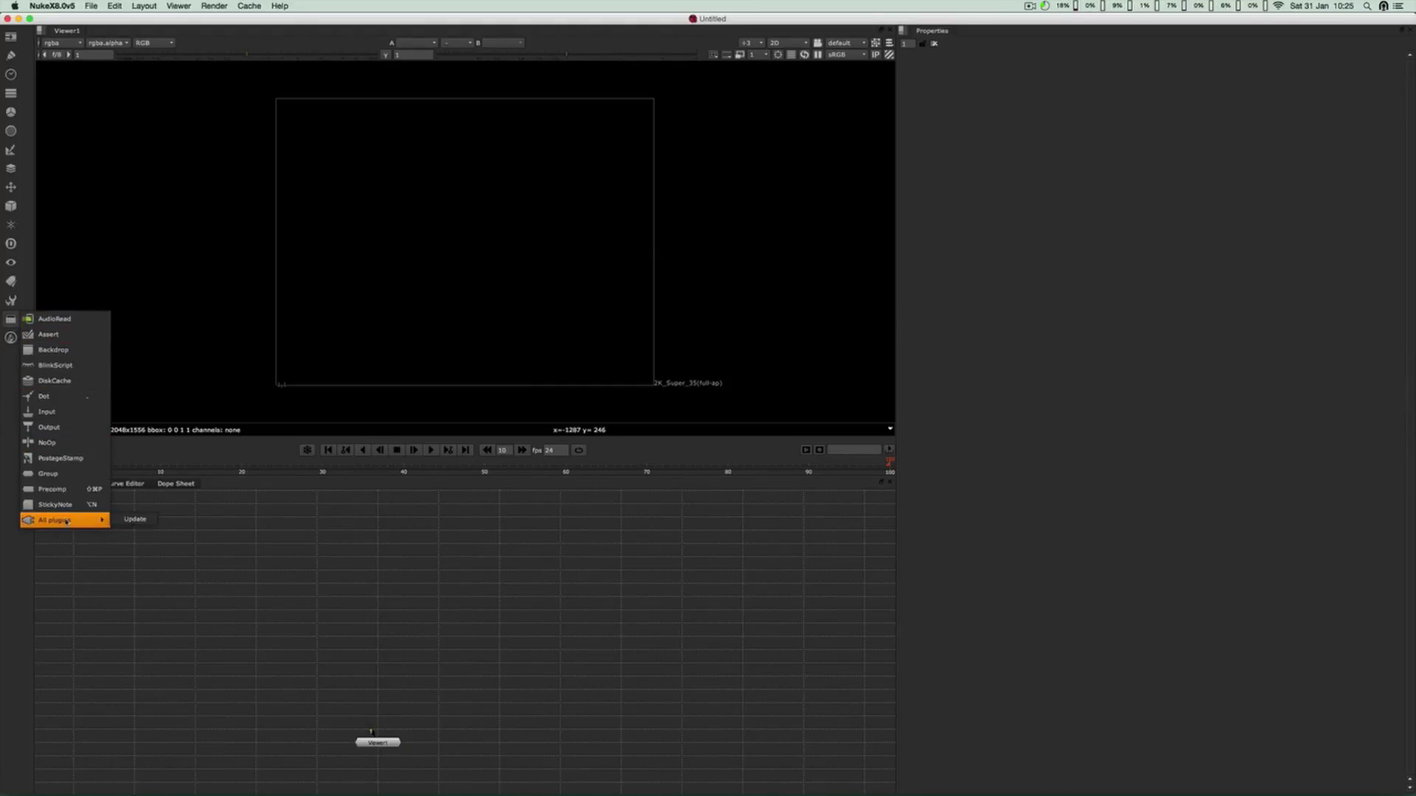
pyautogui.click(137, 522)
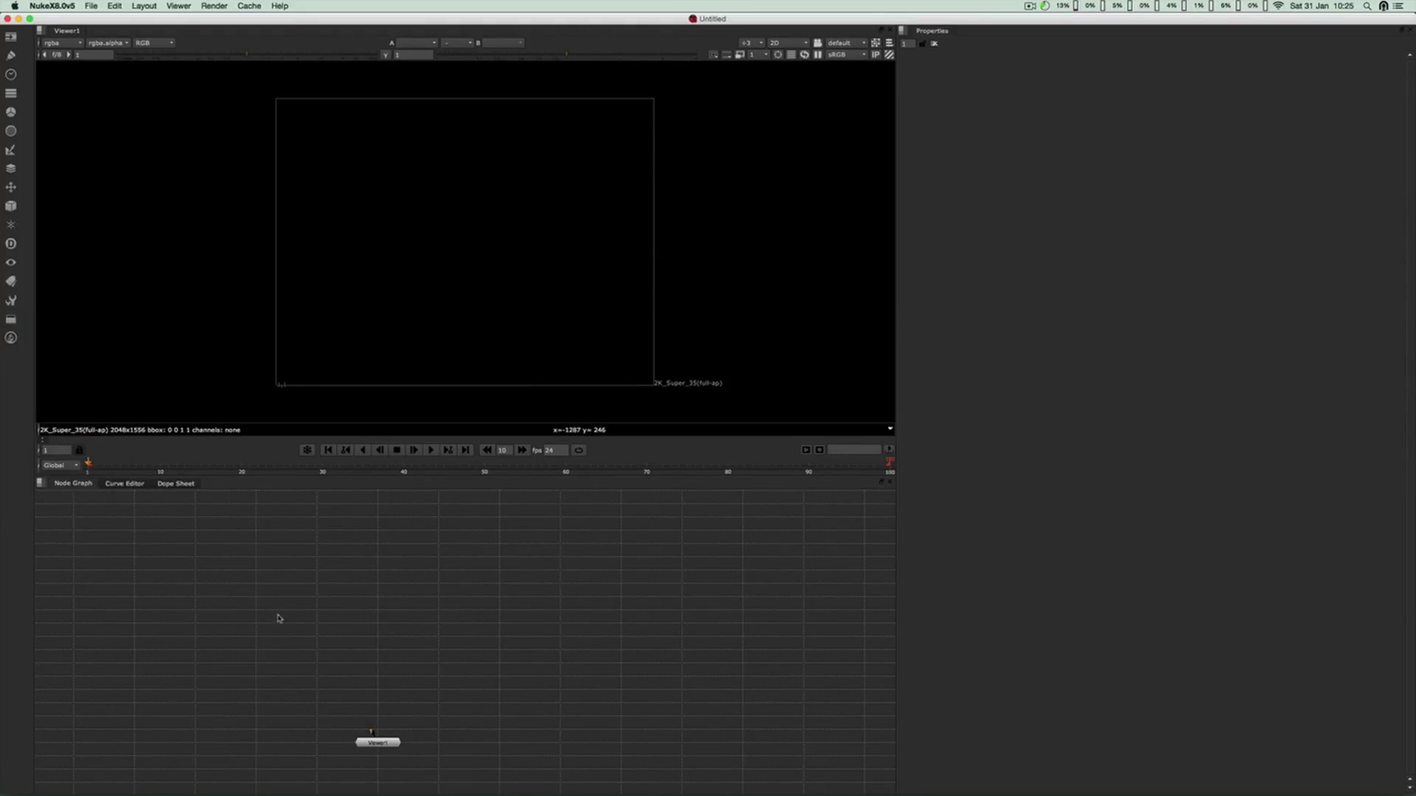
pyautogui.click(11, 319)
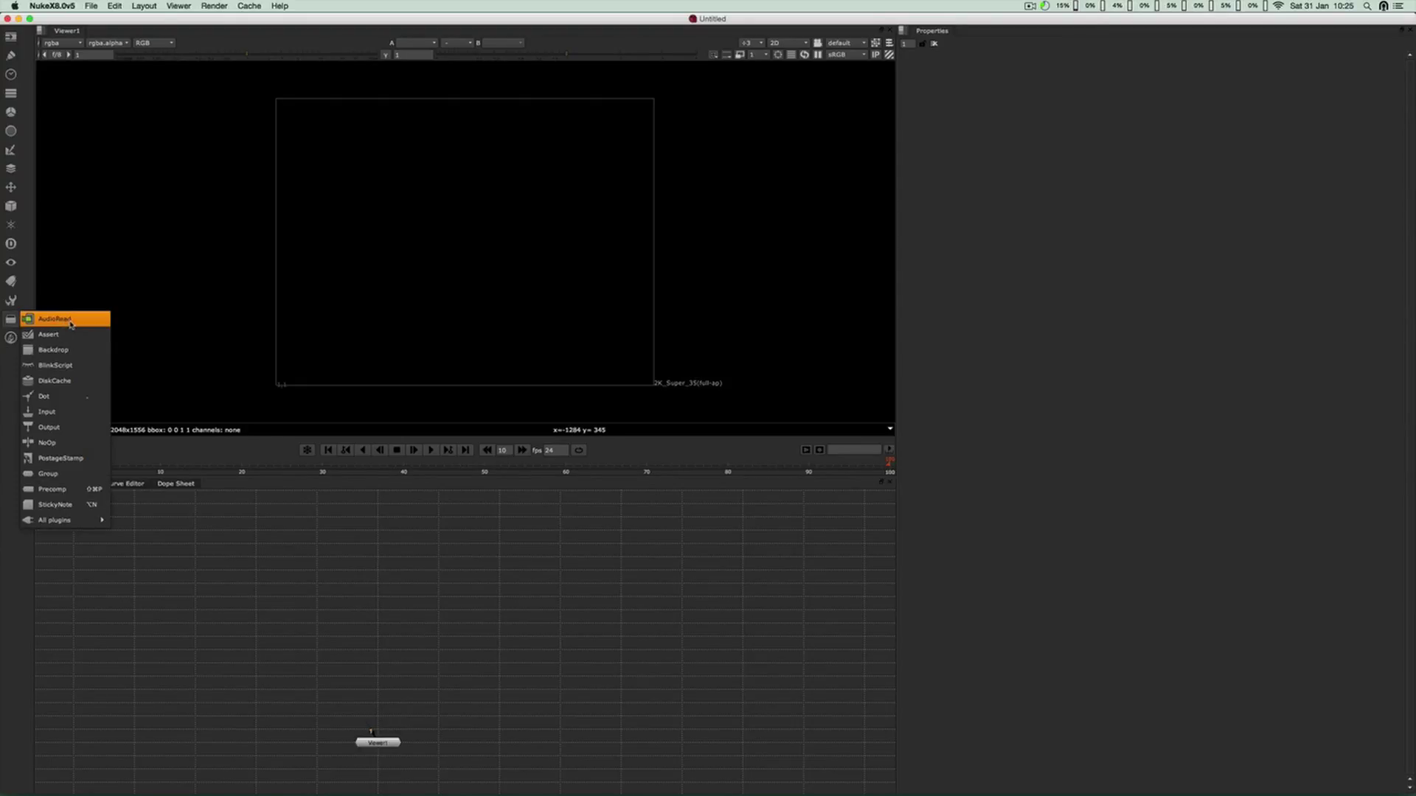
pyautogui.moveTo(73, 521)
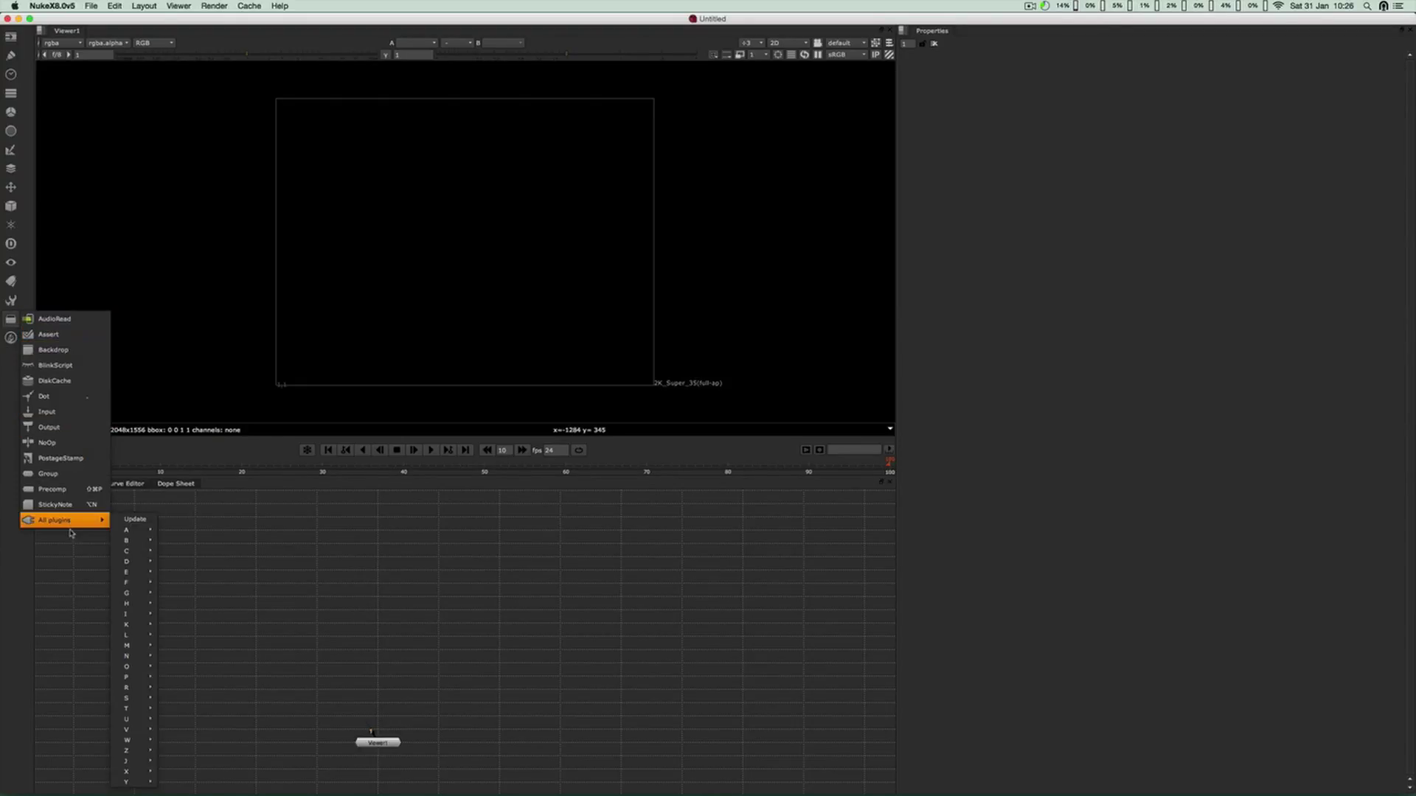
pyautogui.moveTo(136, 658)
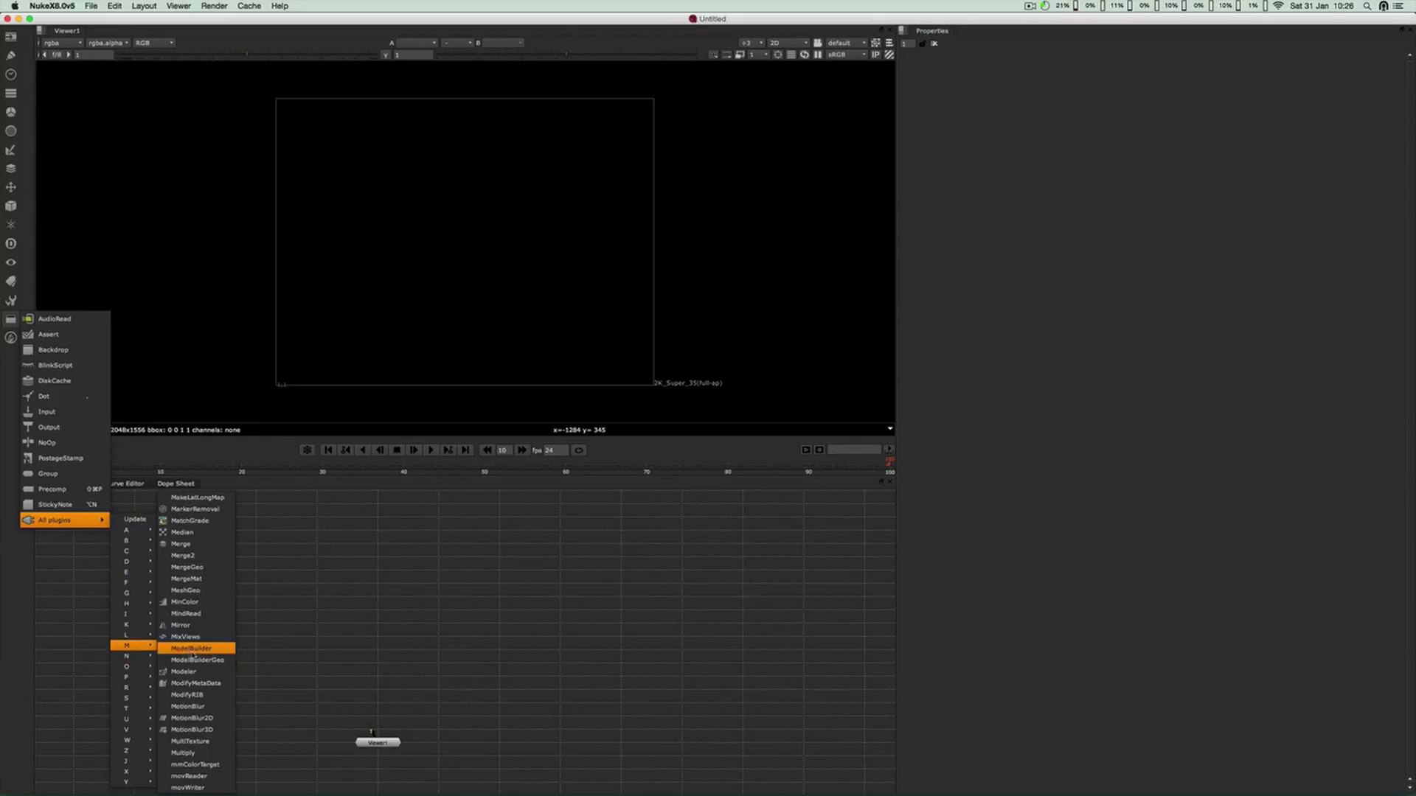
pyautogui.click(408, 650)
# Add an mmColorTarget node to the node graph and place it near the Viewer node
pyautogui.press('Tab')
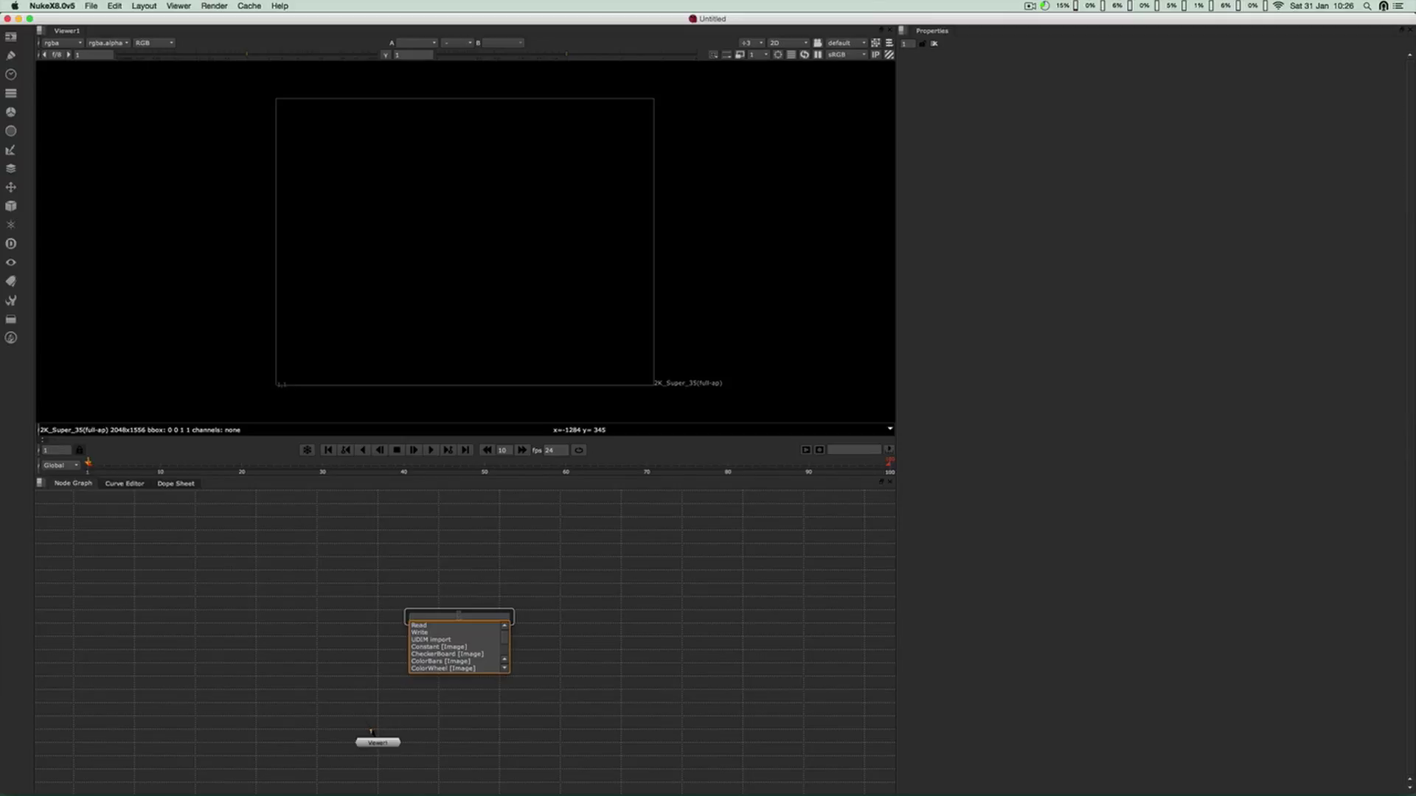
pyautogui.write('mm')
pyautogui.press('Return')
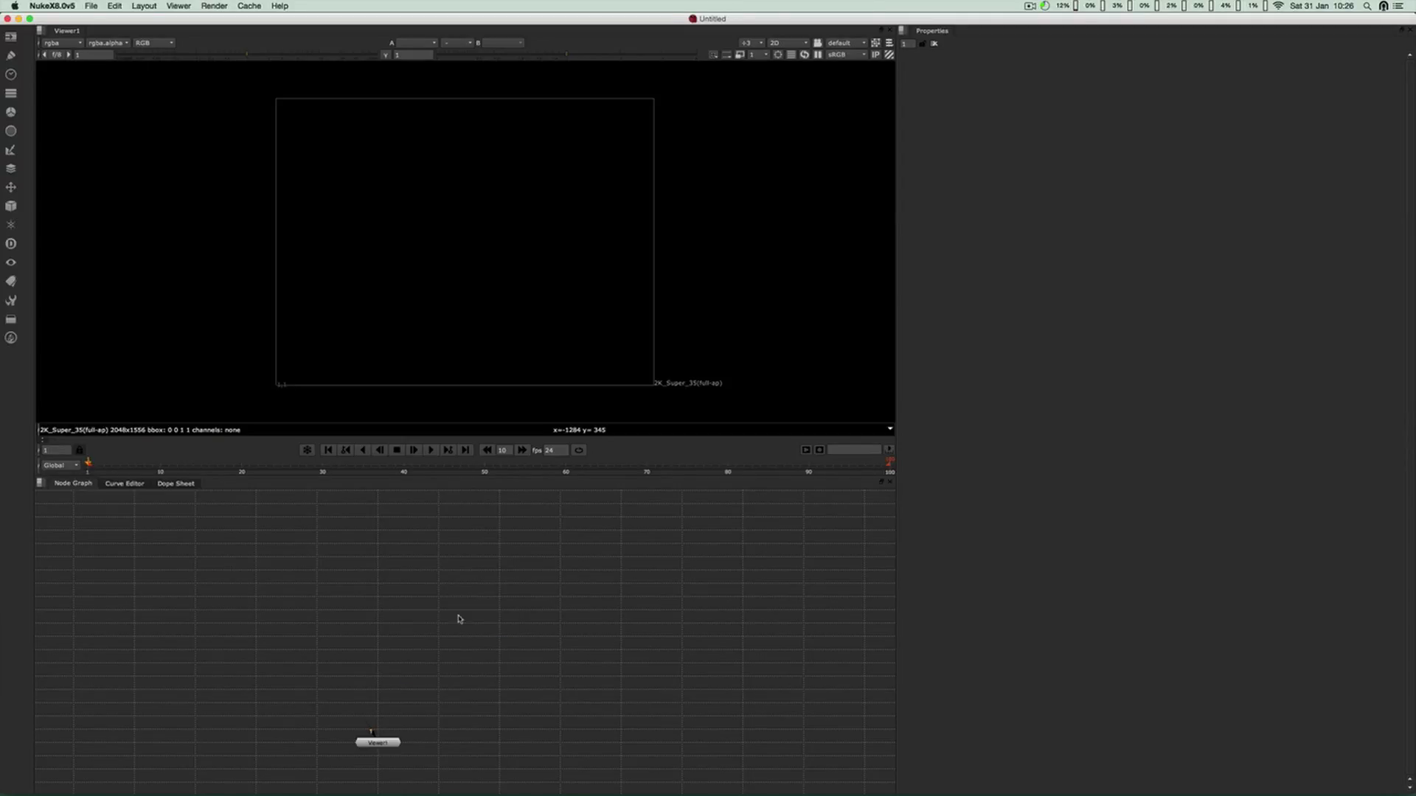
pyautogui.moveTo(434, 595); pyautogui.dragTo(483, 682)
pyautogui.click(446, 613)
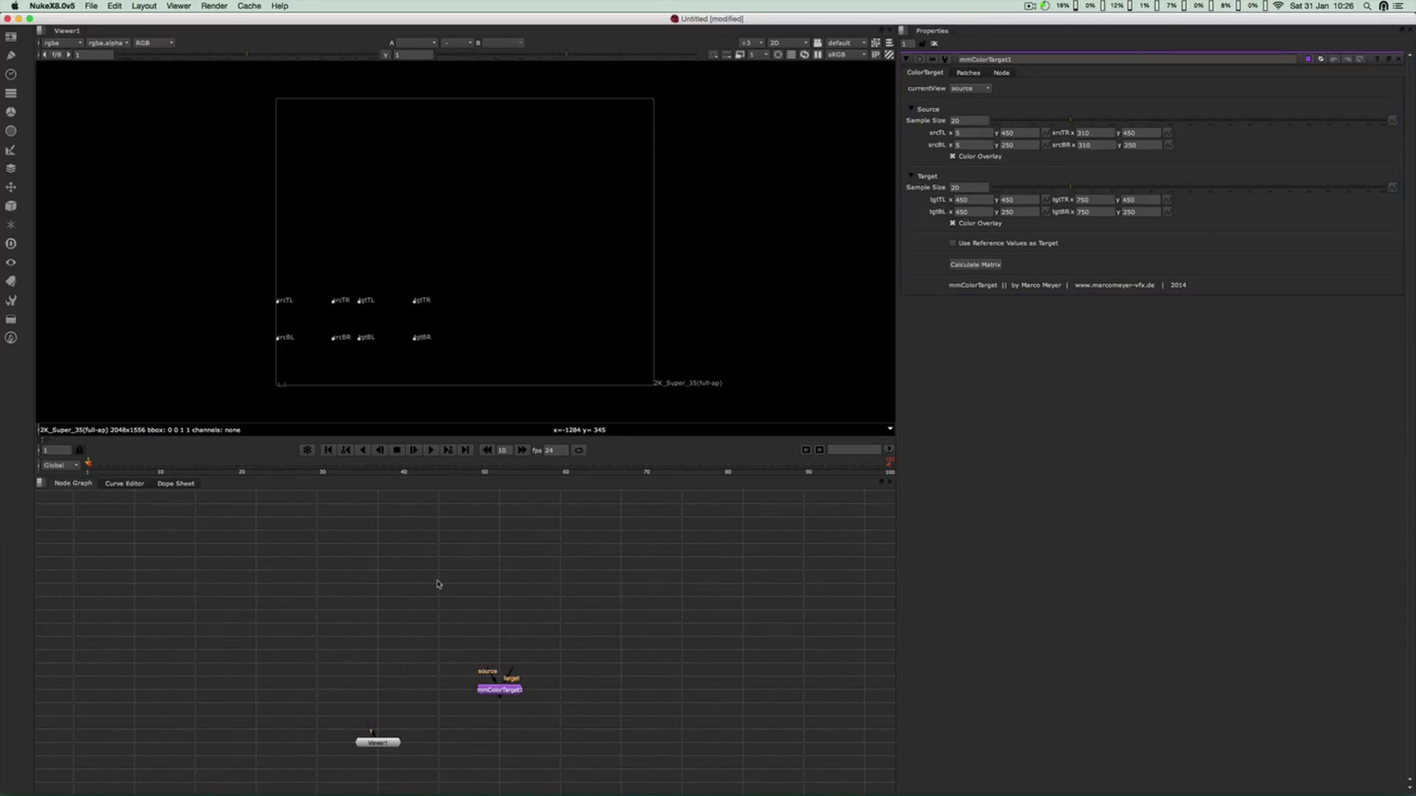
# Switch to Finder and open the neutral_grading folder inside the demo folder of the desktop's mmColorTarget folder
pyautogui.press('super+h')
pyautogui.doubleClick(1360, 104)
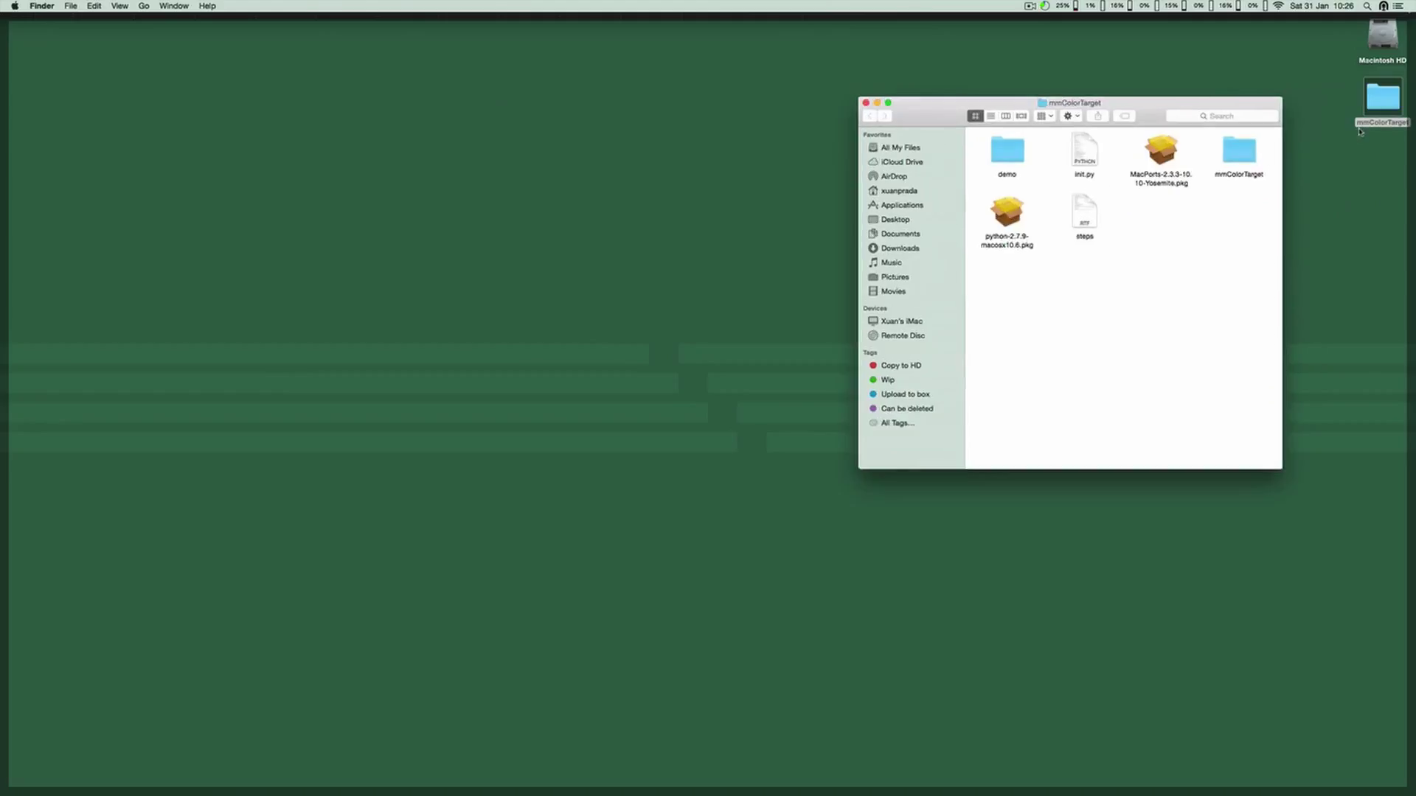
pyautogui.doubleClick(1012, 155)
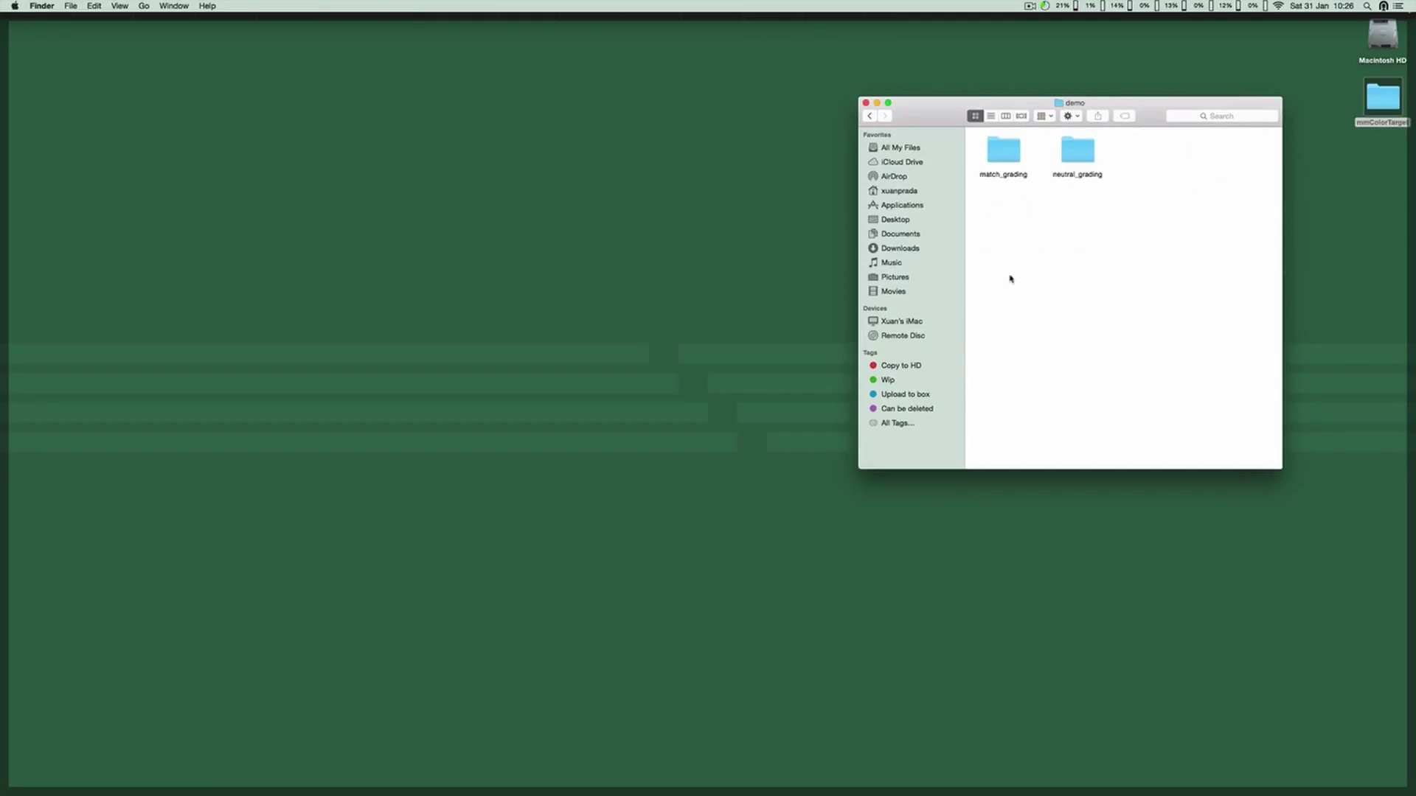
pyautogui.click(1088, 156)
pyautogui.click(1100, 214)
pyautogui.doubleClick(1087, 153)
# Import DSC_3431.exr from Finder into Nuke's node graph and show it in an enlarged viewer pane
pyautogui.moveTo(0, 0)
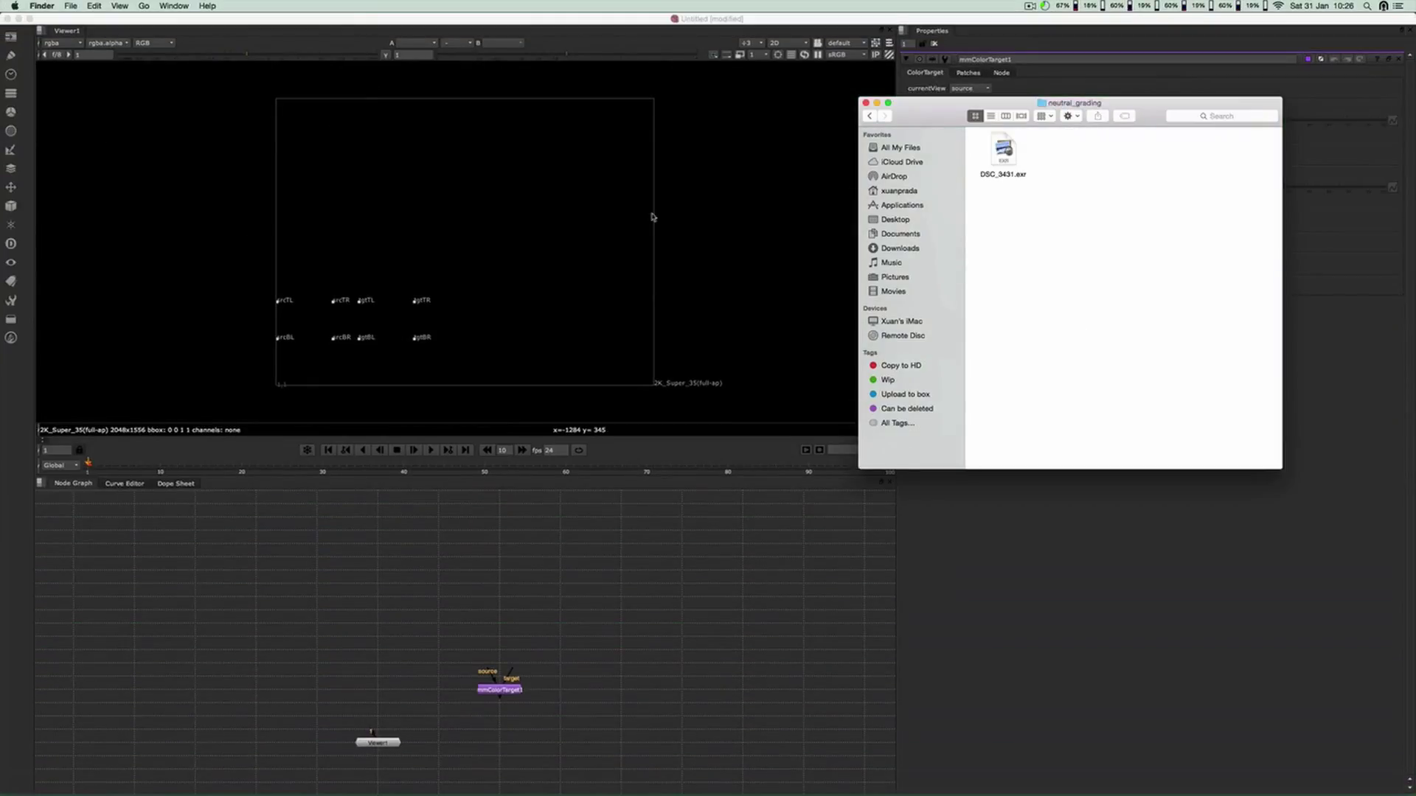
pyautogui.moveTo(953, 123); pyautogui.dragTo(386, 546)
pyautogui.click(504, 619)
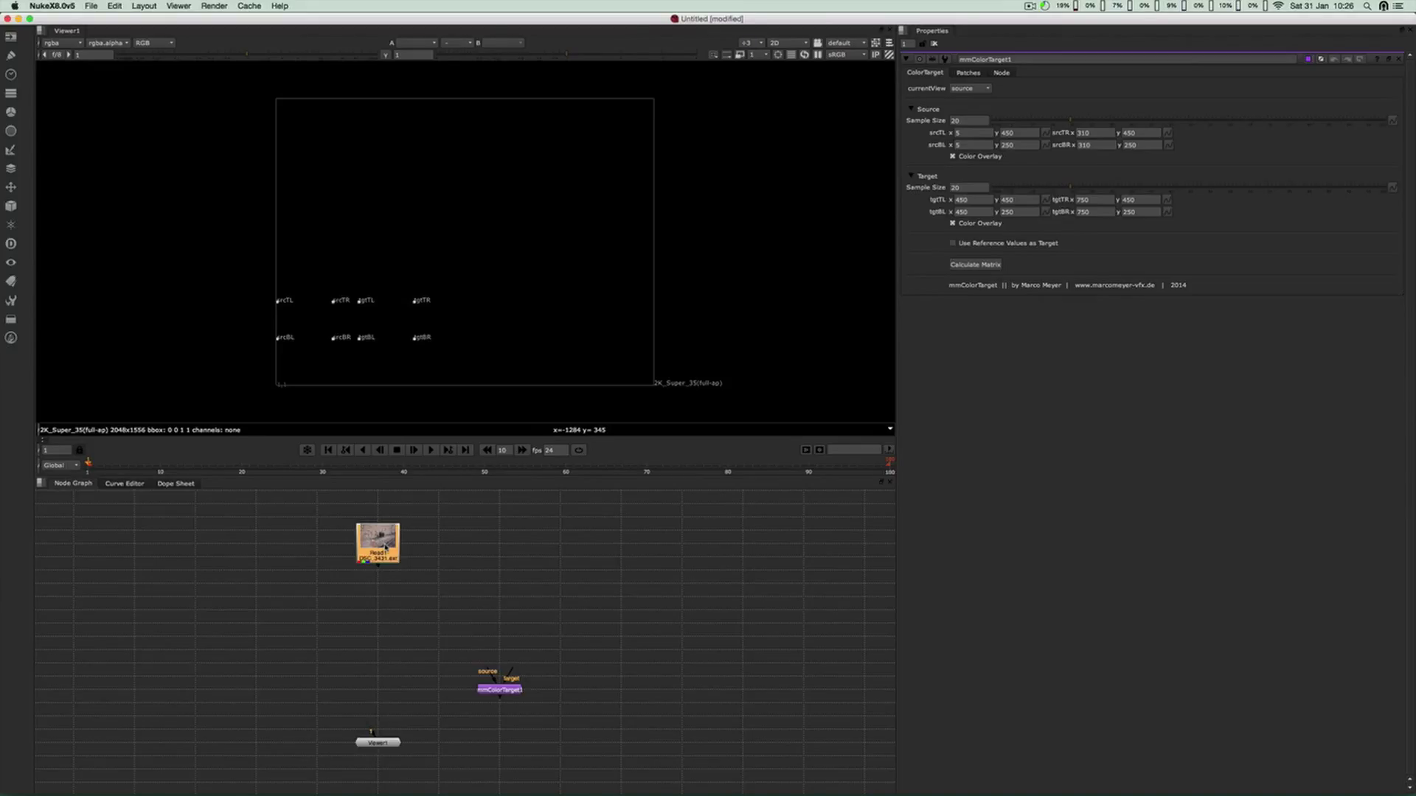
pyautogui.press('1')
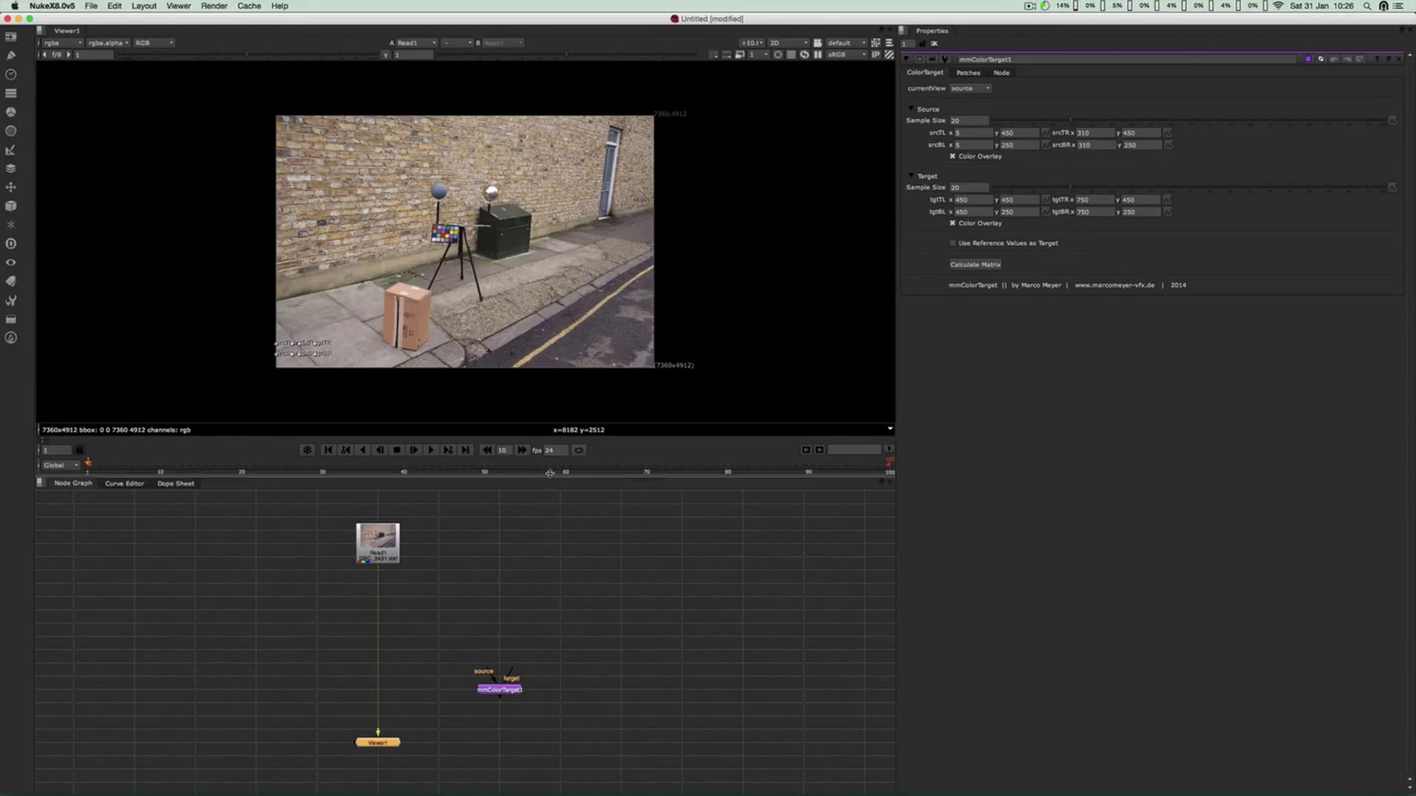
pyautogui.moveTo(549, 477); pyautogui.dragTo(546, 554)
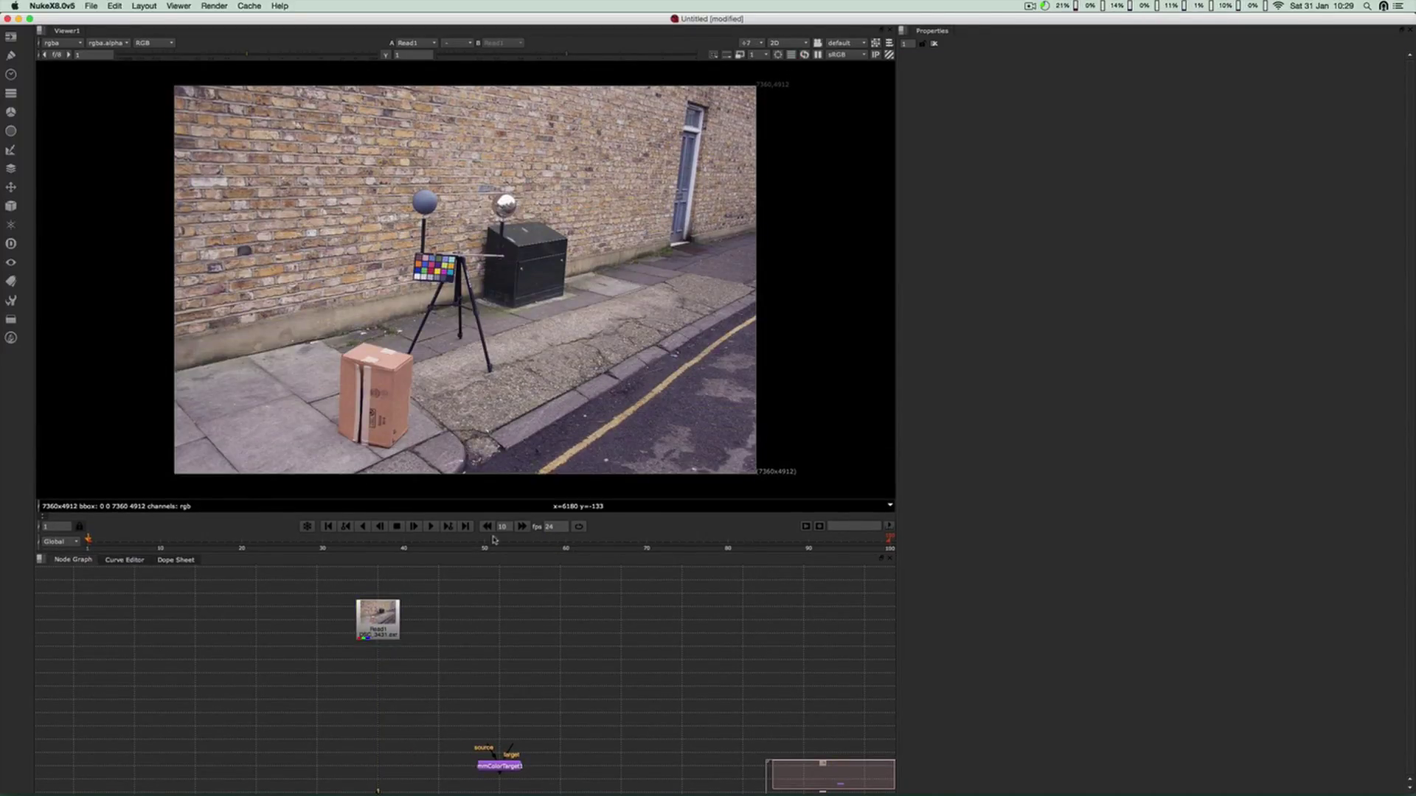
pyautogui.moveTo(379, 631)
pyautogui.mouseDown()
pyautogui.moveTo(410, 612)
pyautogui.moveTo(379, 624)
pyautogui.mouseUp()
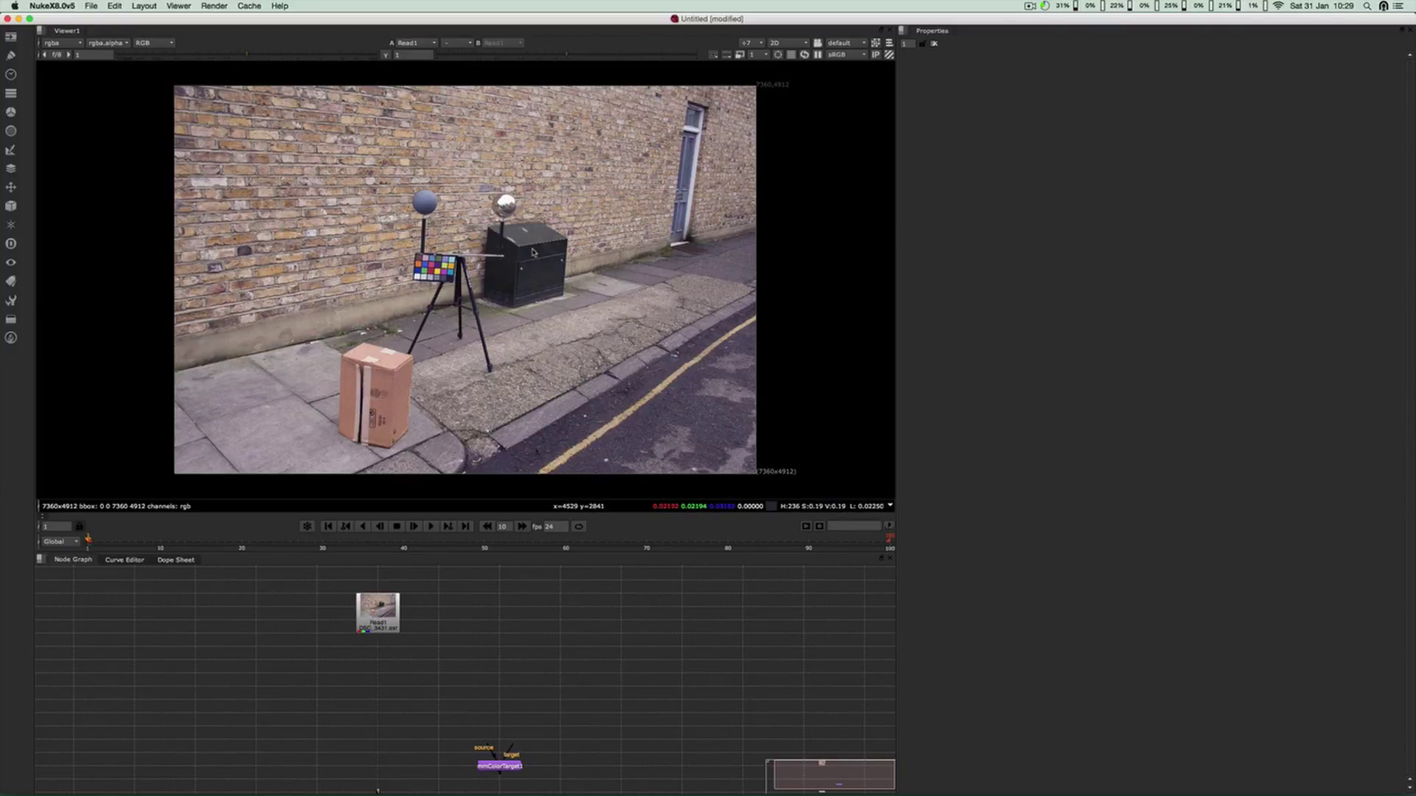
# Examine the grey ball, chrome ball and colour checker close up in the maximized viewer
pyautogui.press('super+1')
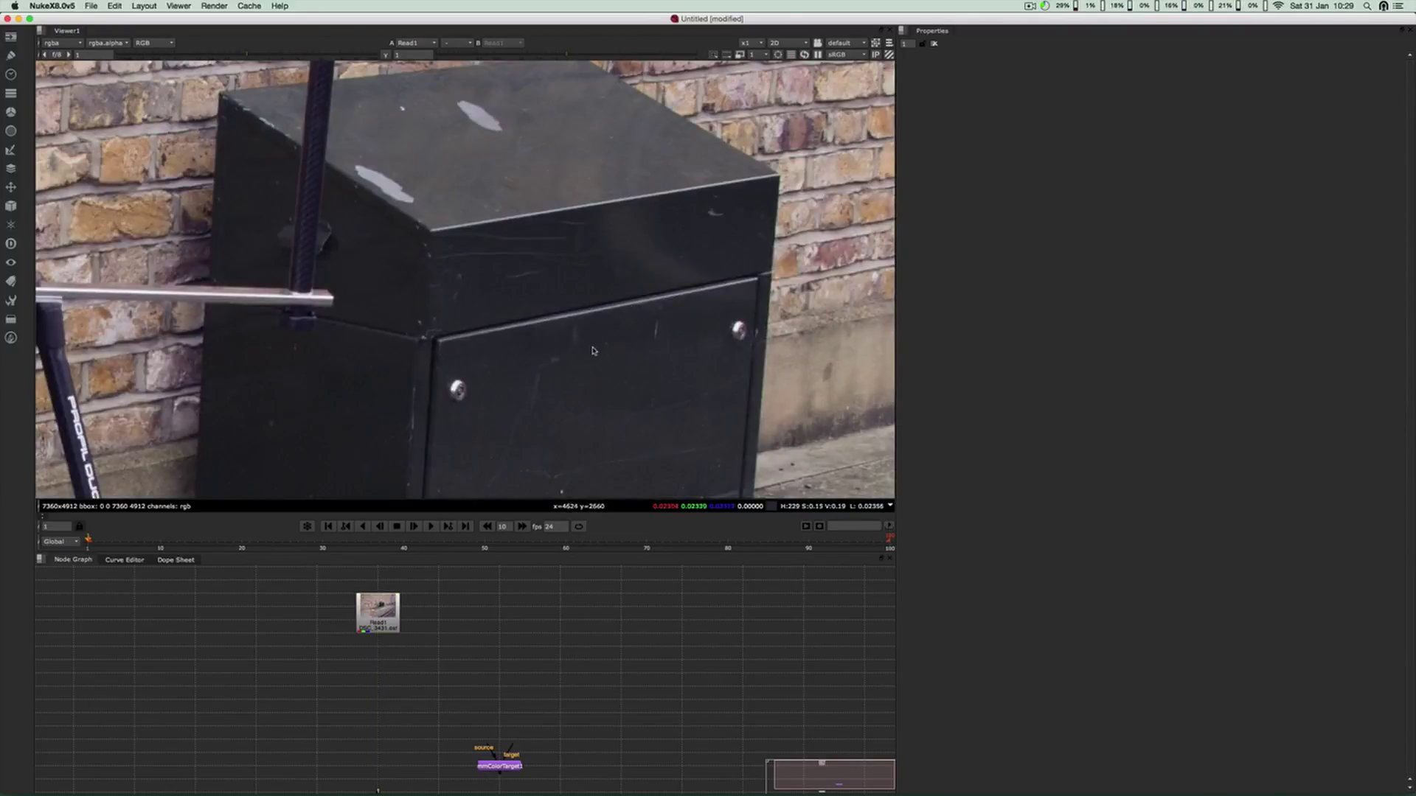
pyautogui.press('space')
pyautogui.moveTo(640, 360); pyautogui.dragTo(838, 360, button='middle')
pyautogui.scroll(-4, 838, 360)
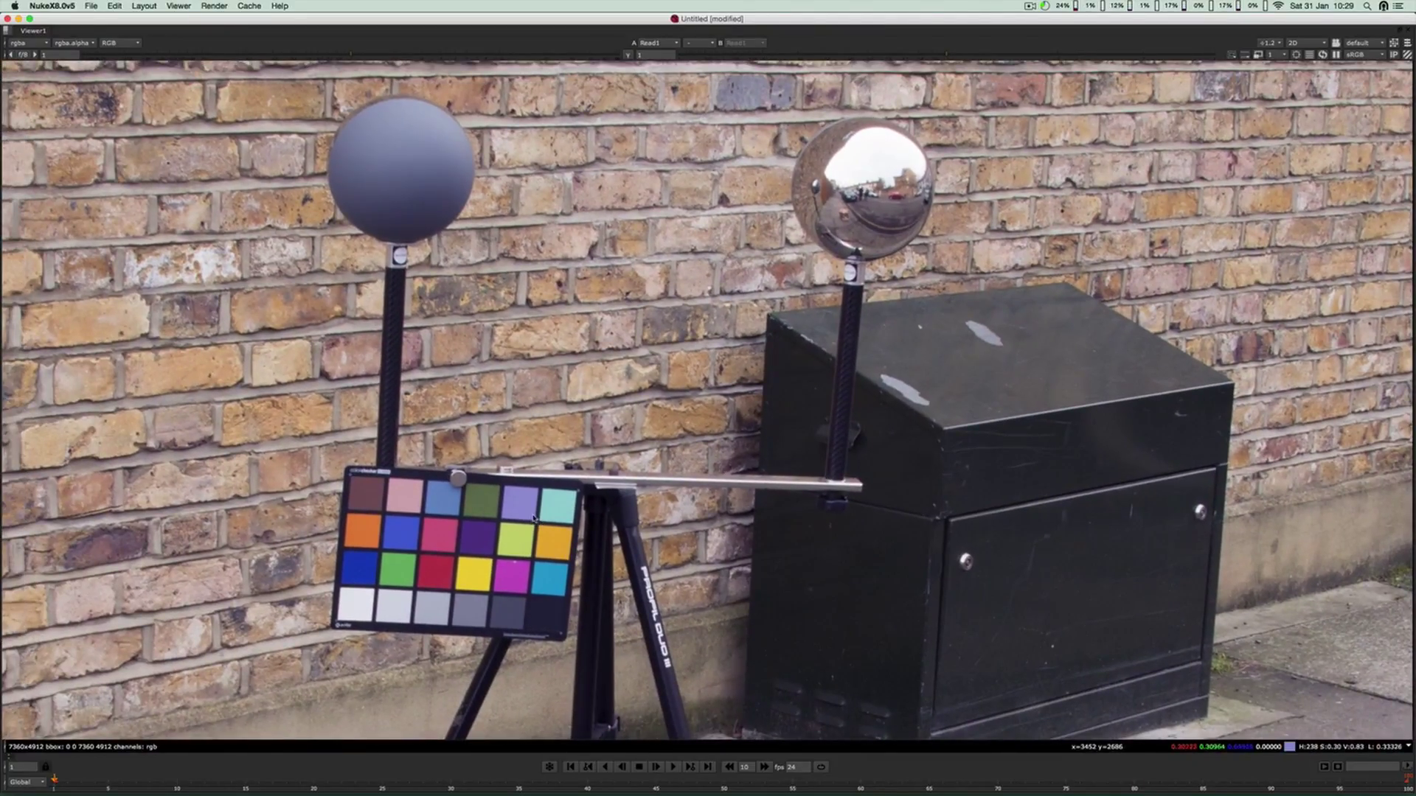
pyautogui.press('space')
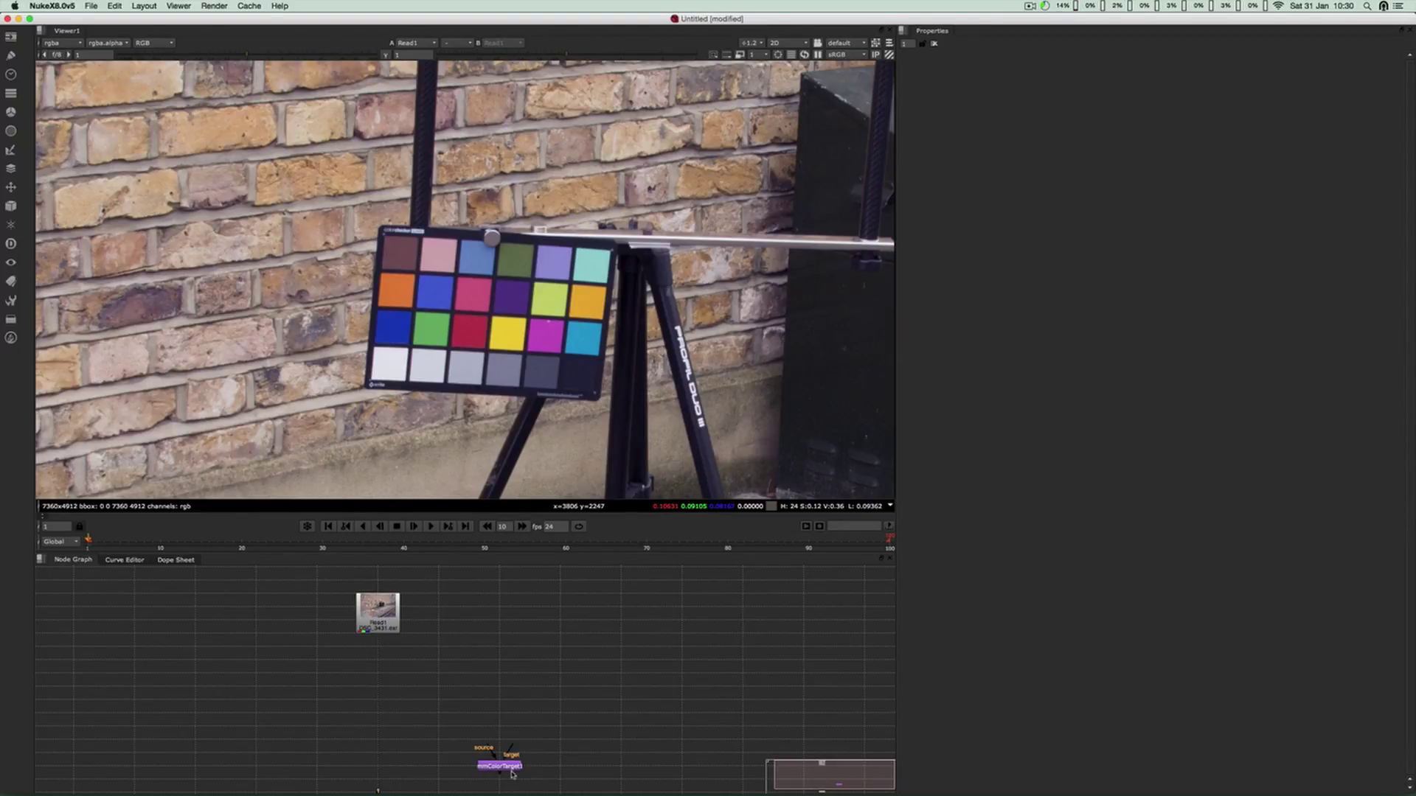
# Place the mmColorTarget node below the Read node without any connection, and show the Read node in the viewer
pyautogui.moveTo(513, 773); pyautogui.dragTo(389, 758)
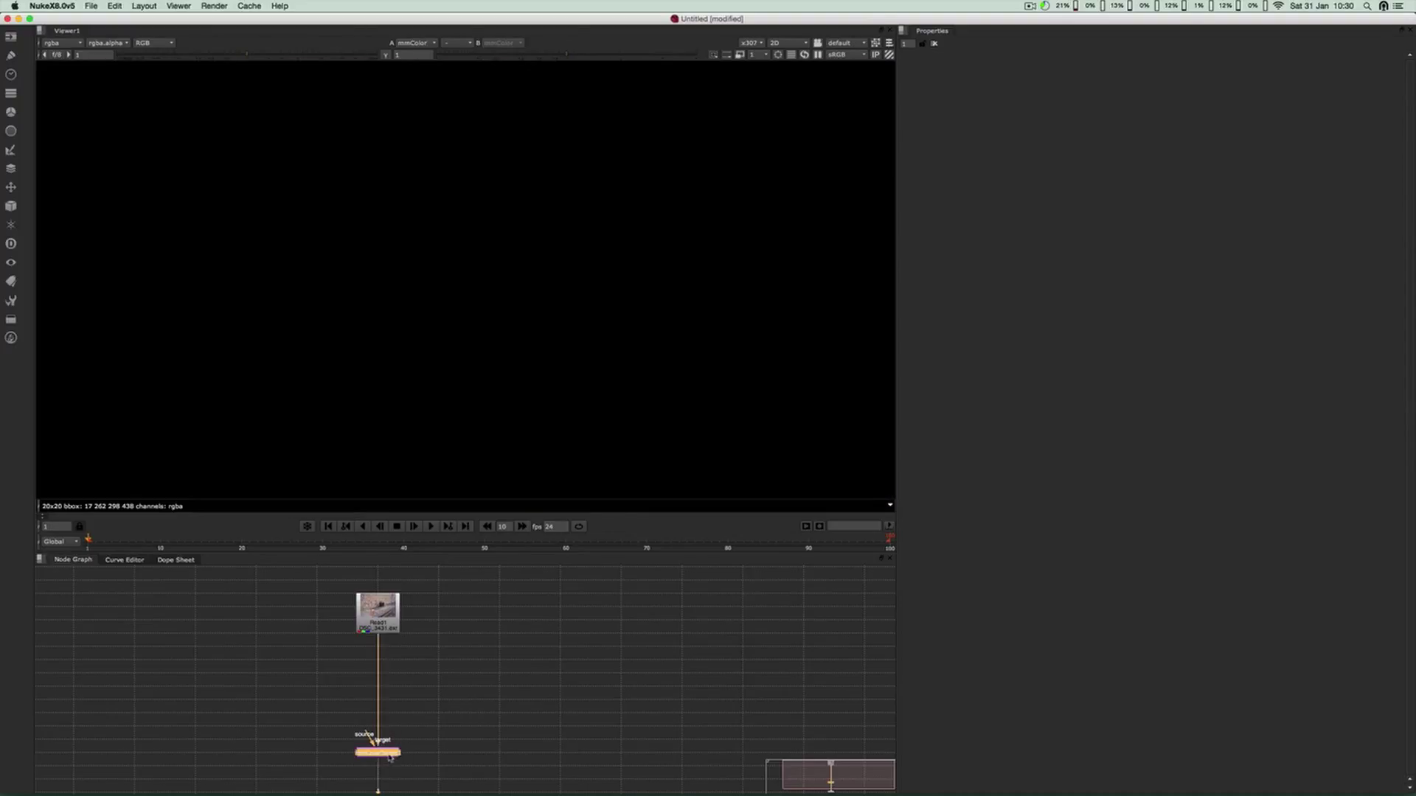
pyautogui.press('super+shift+x')
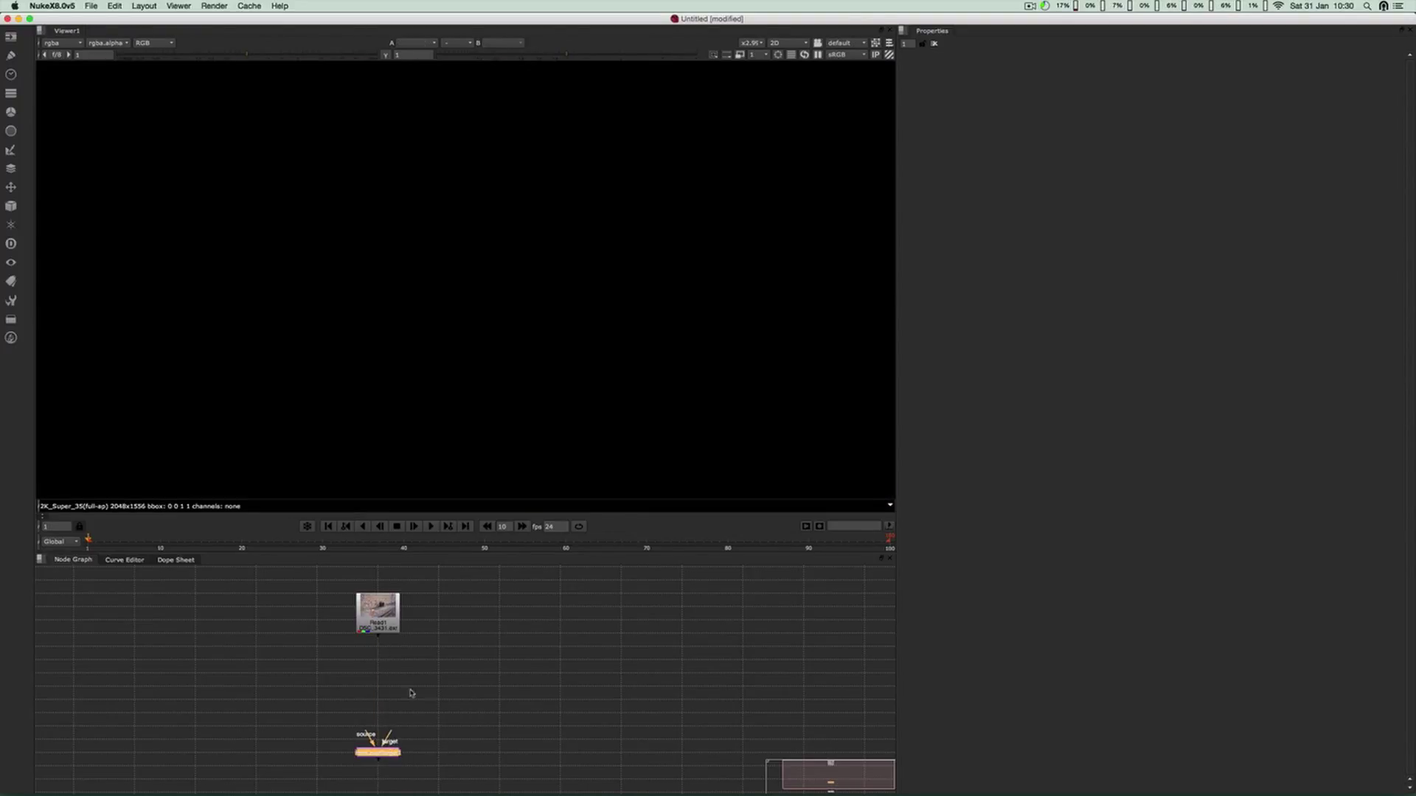
pyautogui.click(385, 618)
pyautogui.click(405, 680)
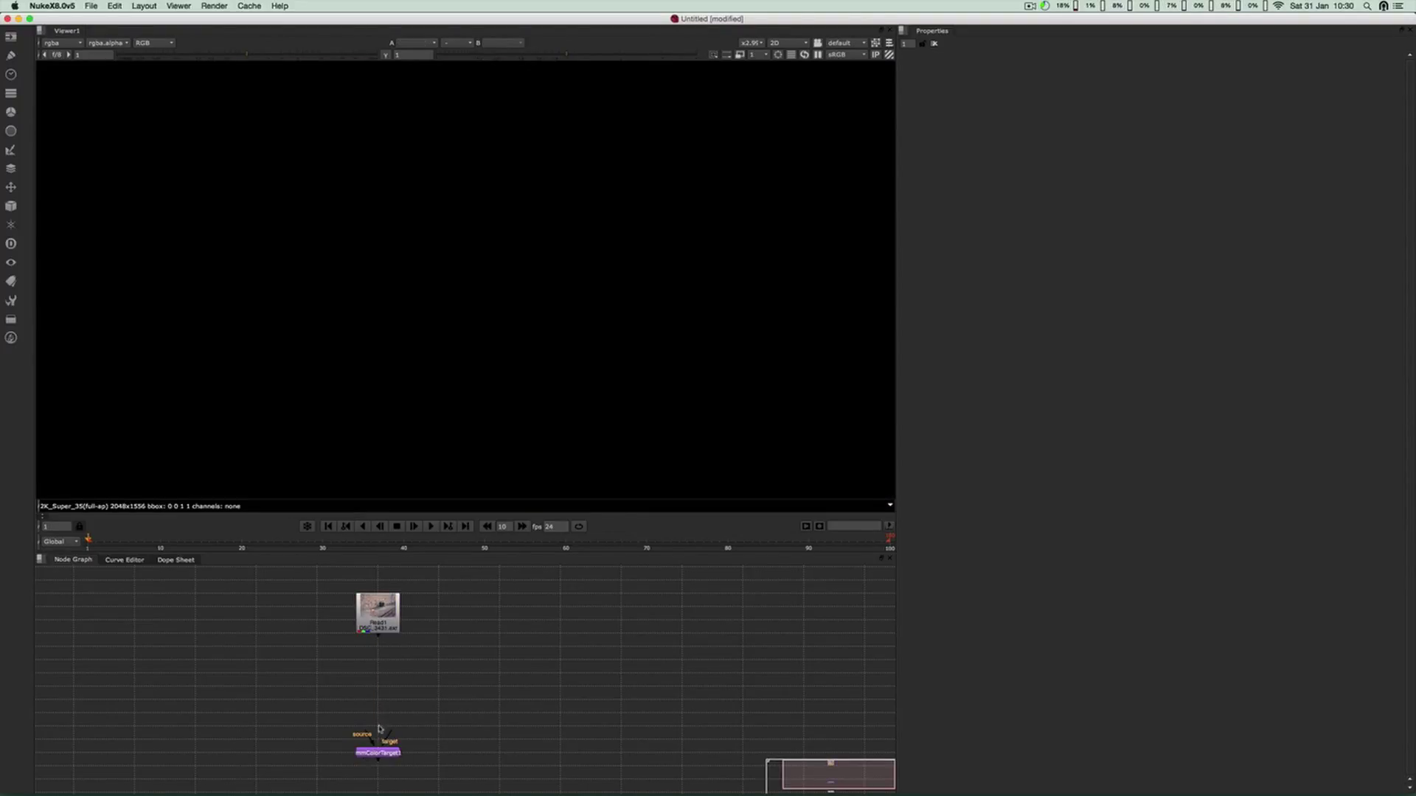
pyautogui.click(388, 622)
pyautogui.press('1')
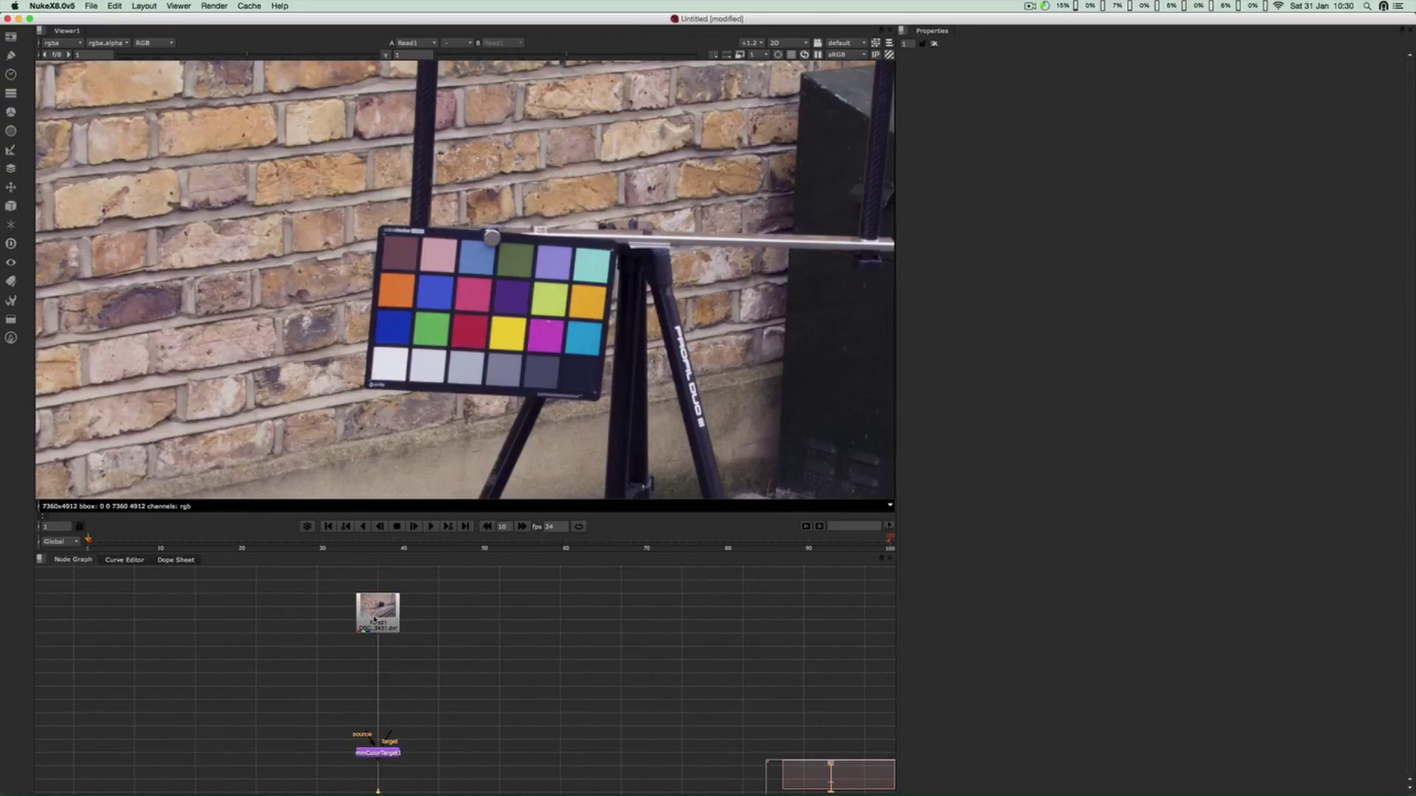
# Connect mmColorTarget's source input to the Read node and show the node's properties and its output in the viewer
pyautogui.moveTo(371, 738); pyautogui.dragTo(392, 621)
pyautogui.doubleClick(379, 754)
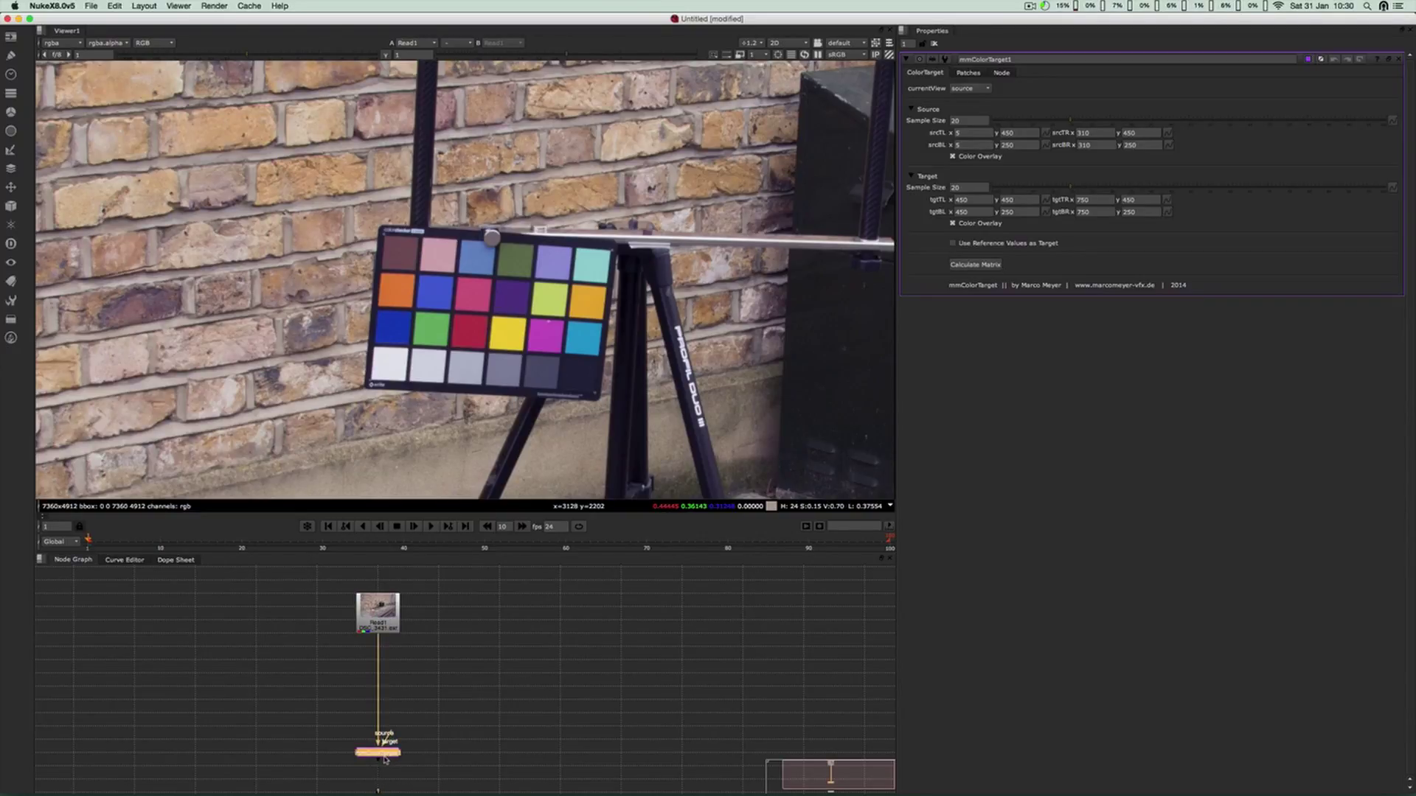
pyautogui.press('1')
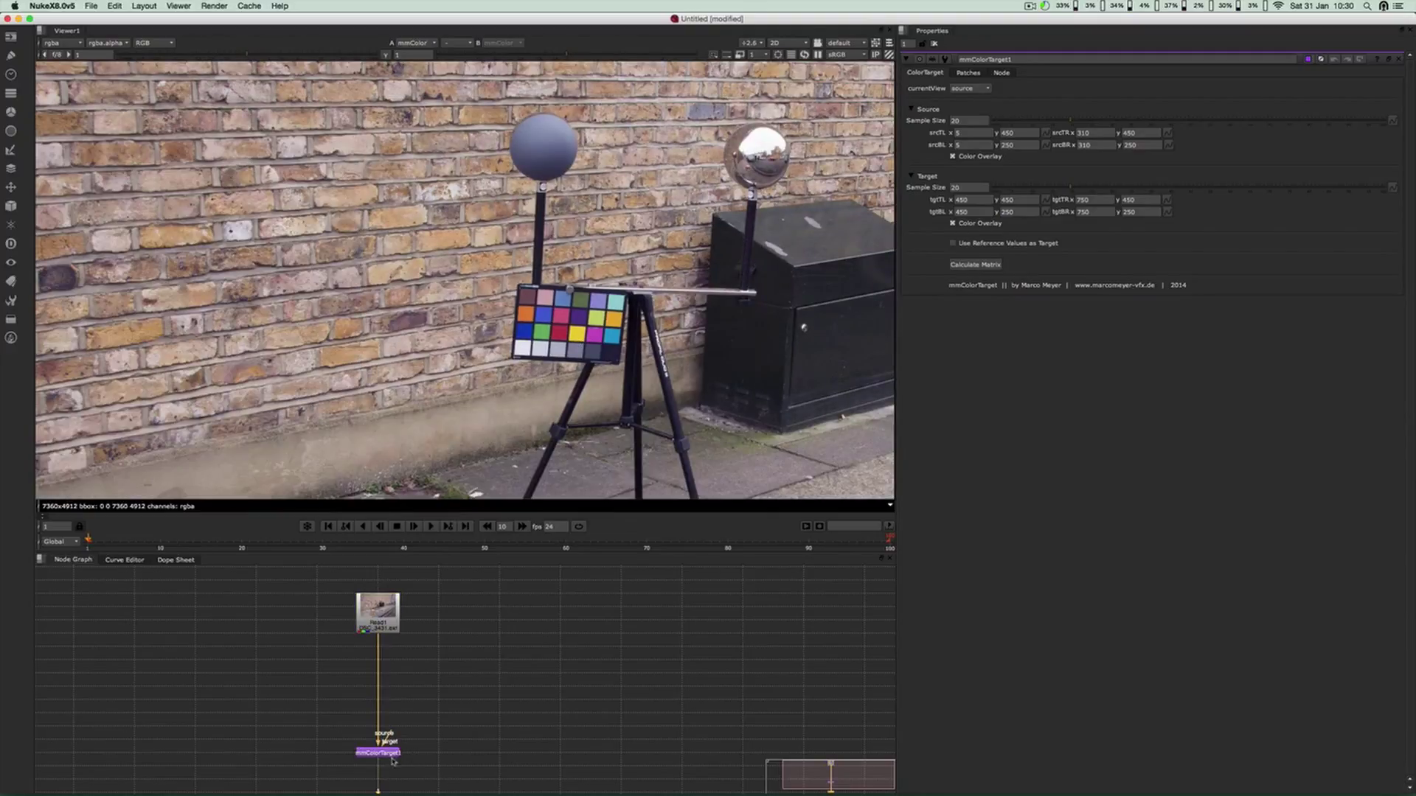
pyautogui.moveTo(392, 760); pyautogui.dragTo(388, 688)
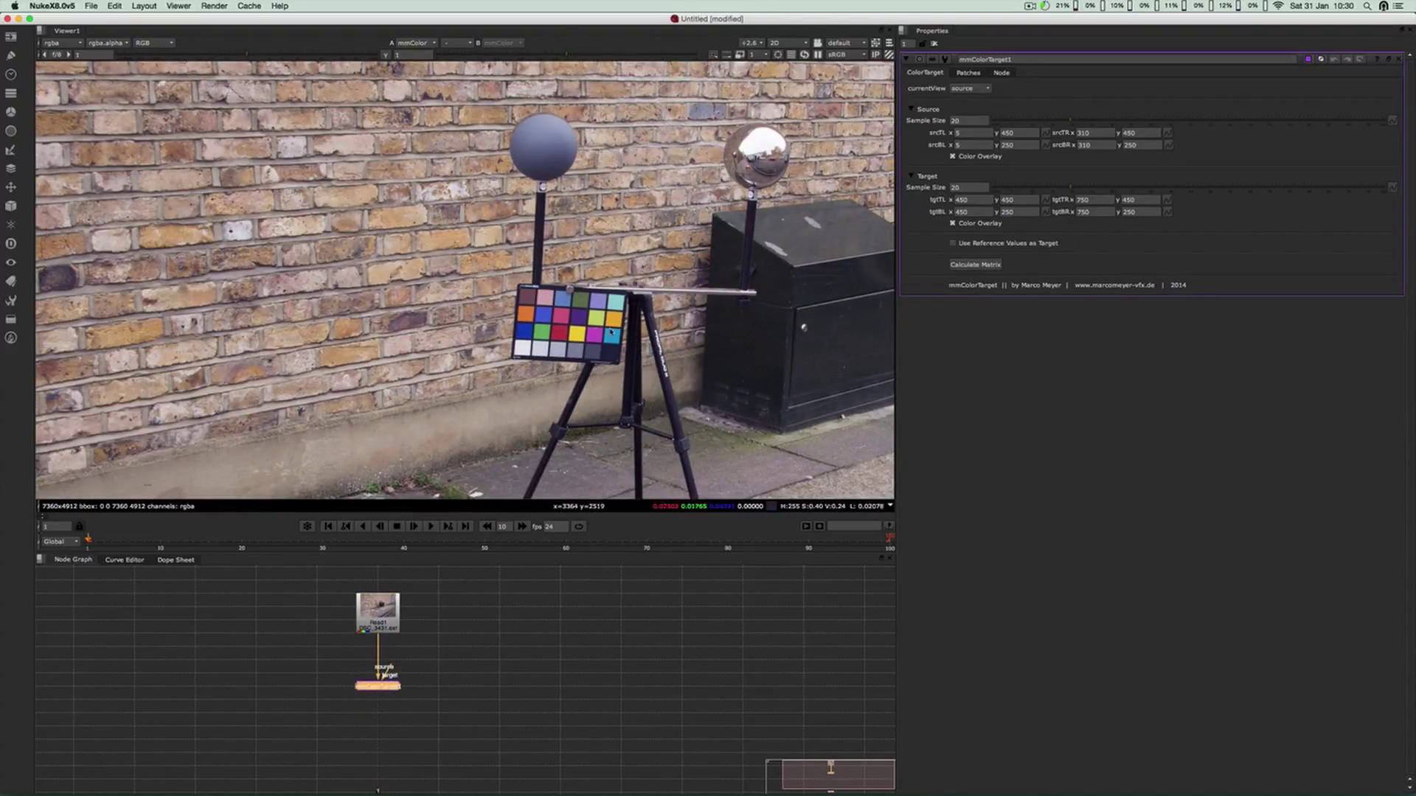
# Enable Use Reference Values as Target on the mmColorTarget node
pyautogui.scroll(-1, 611, 348)
pyautogui.moveTo(721, 259); pyautogui.dragTo(672, 262, button='middle')
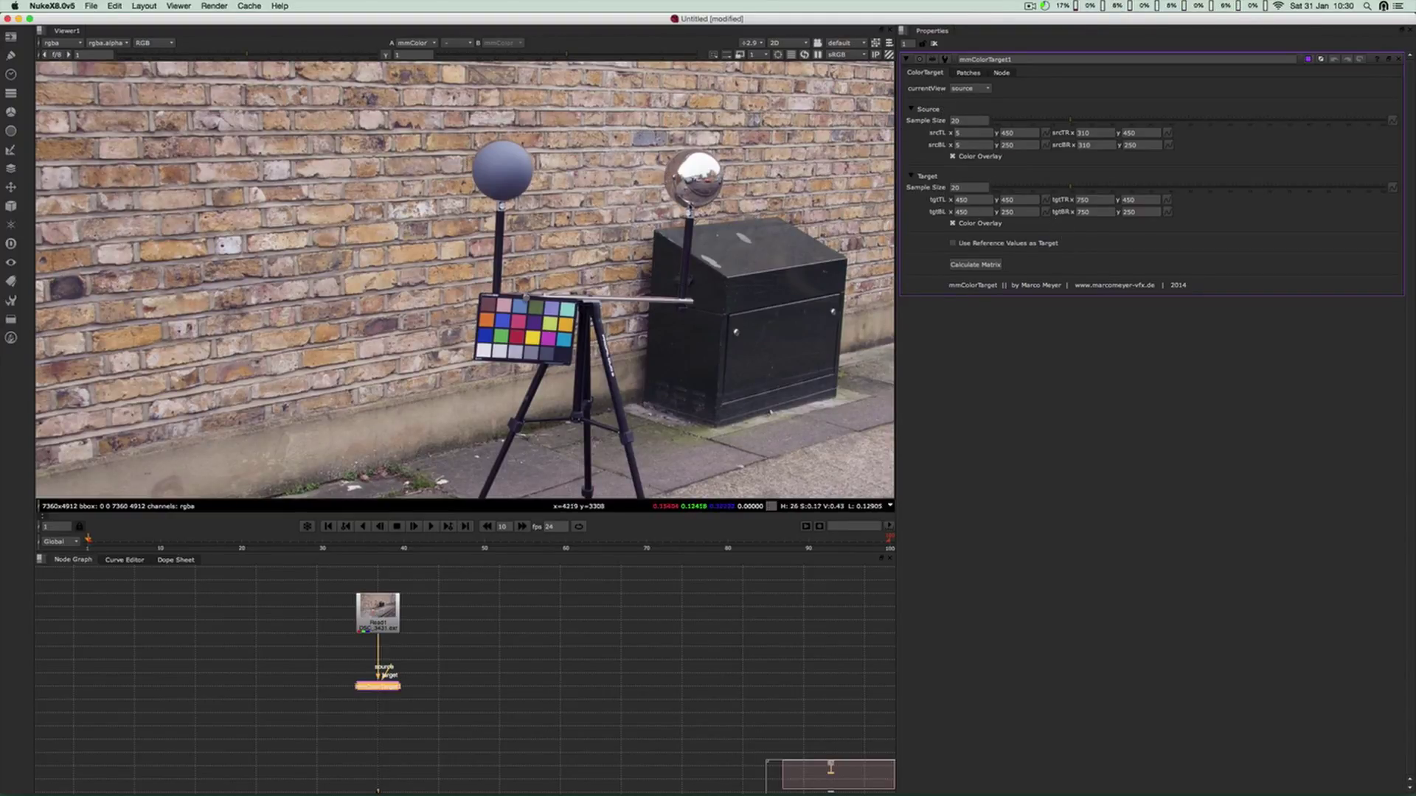
pyautogui.click(1014, 246)
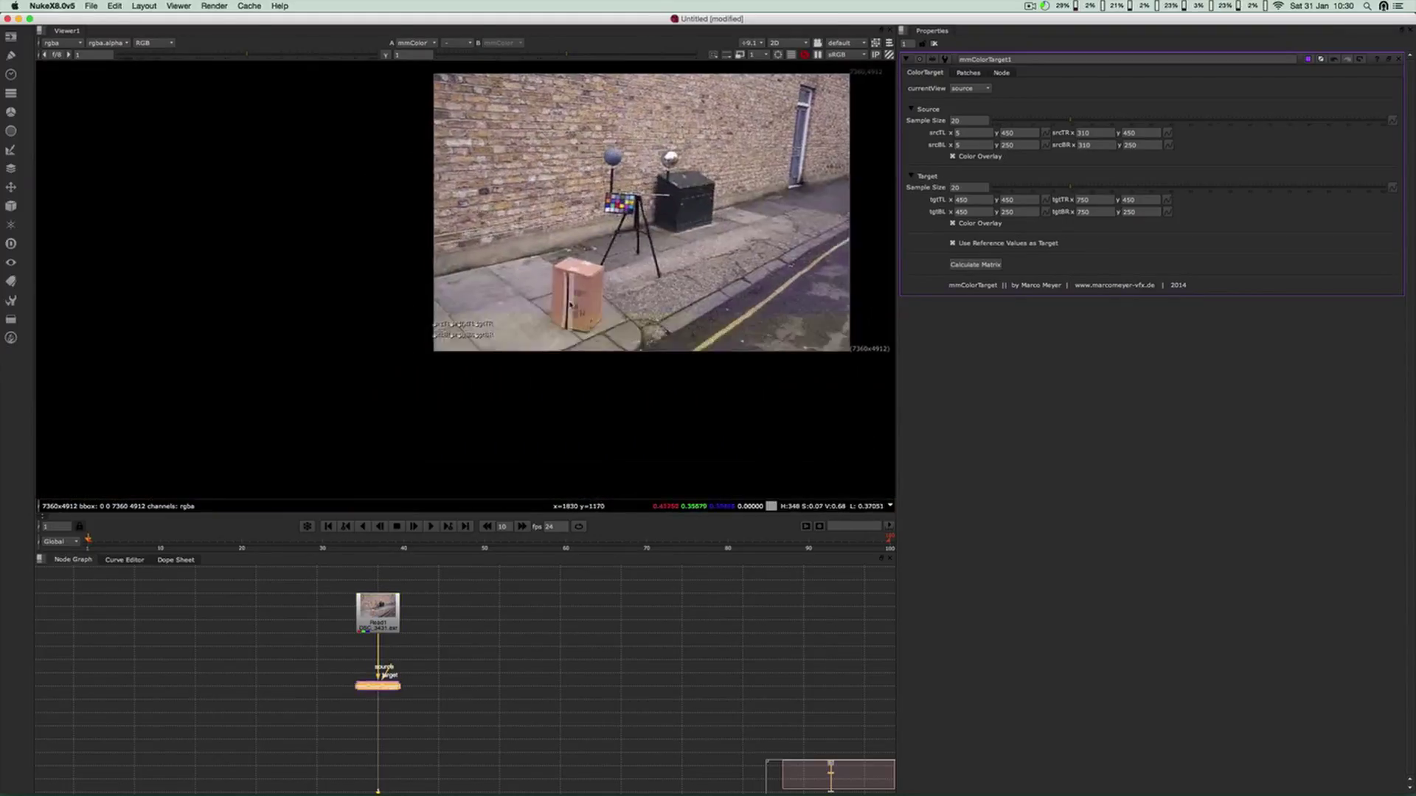
# Collapse the mmColorTarget node's Target settings so that only the source sample points show in the image
pyautogui.scroll(5, 575, 324)
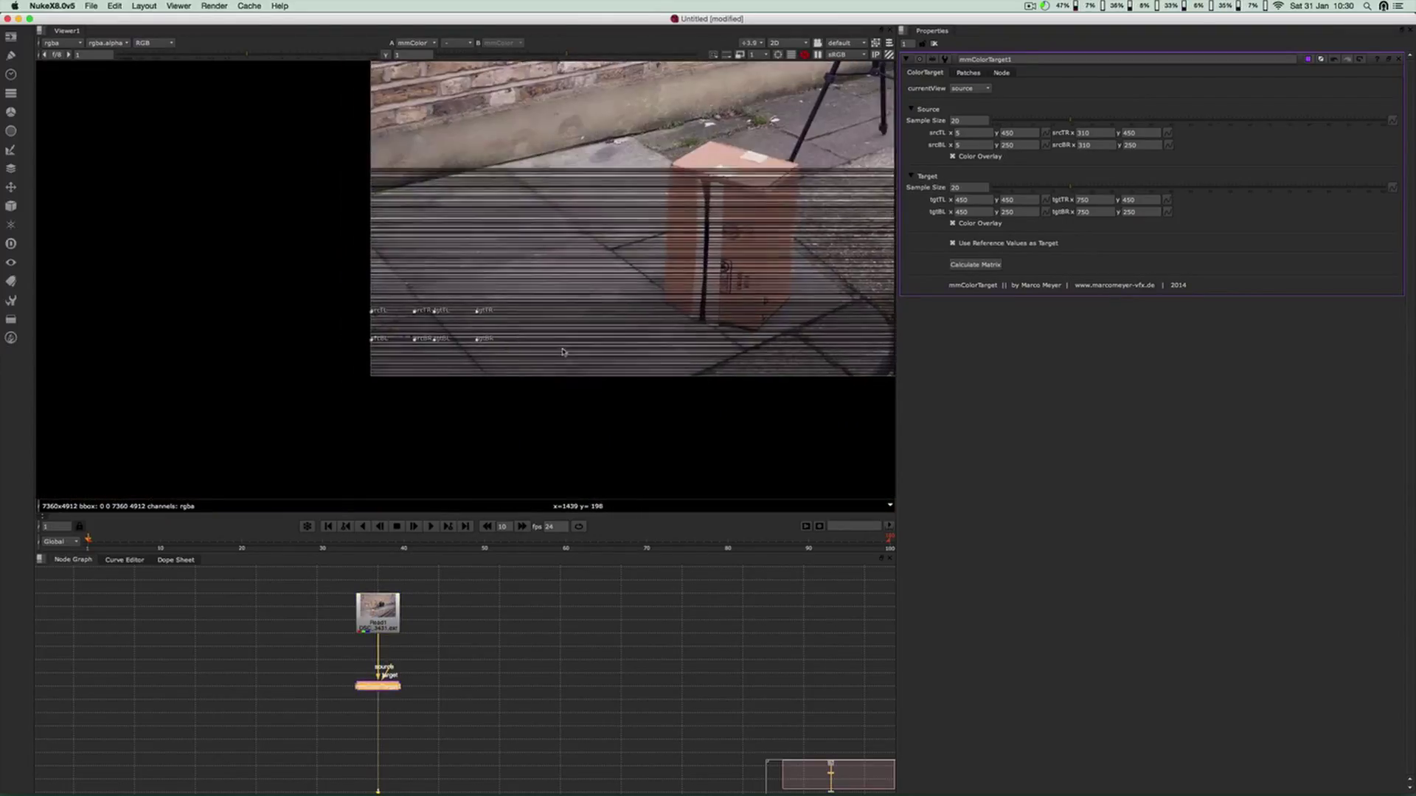
pyautogui.scroll(1, 567, 349)
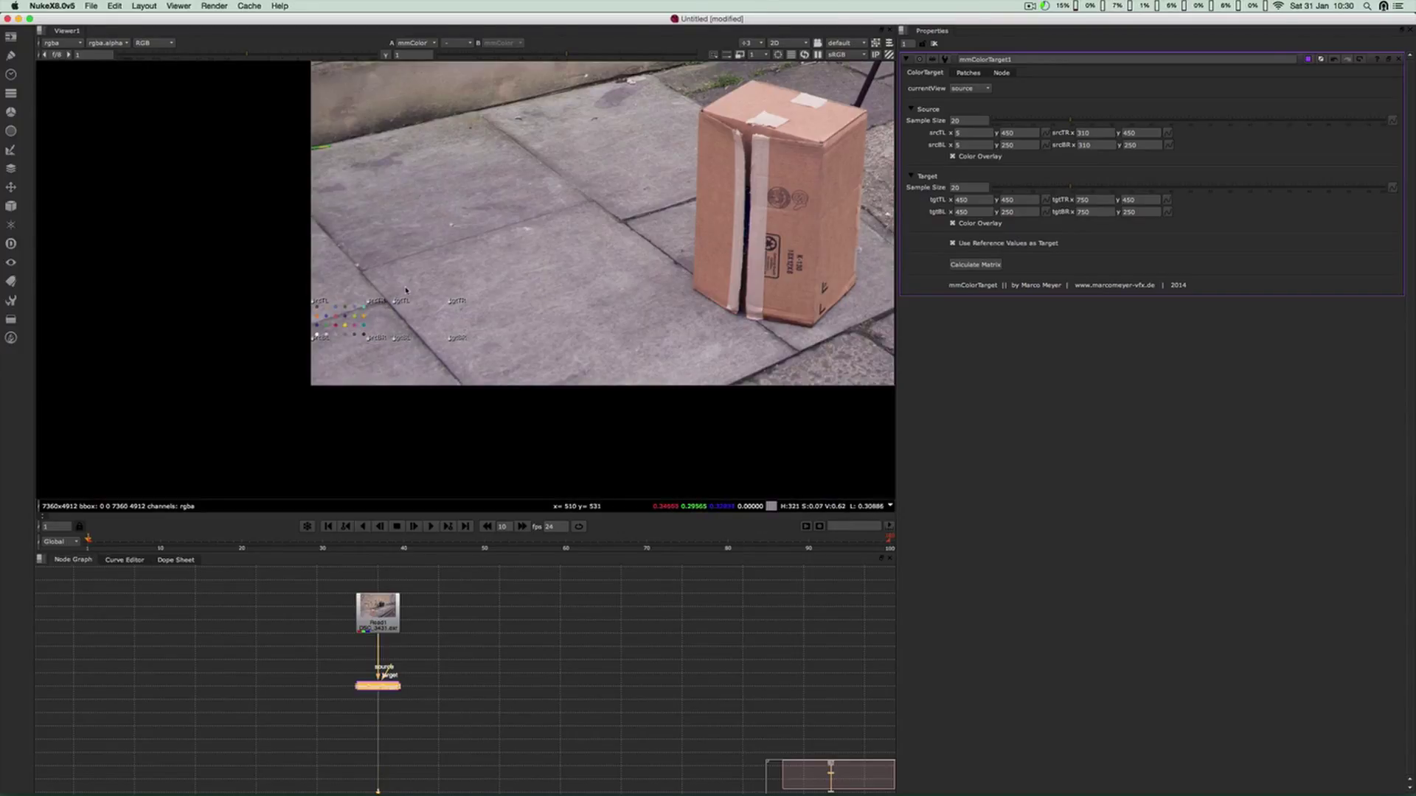
pyautogui.click(912, 177)
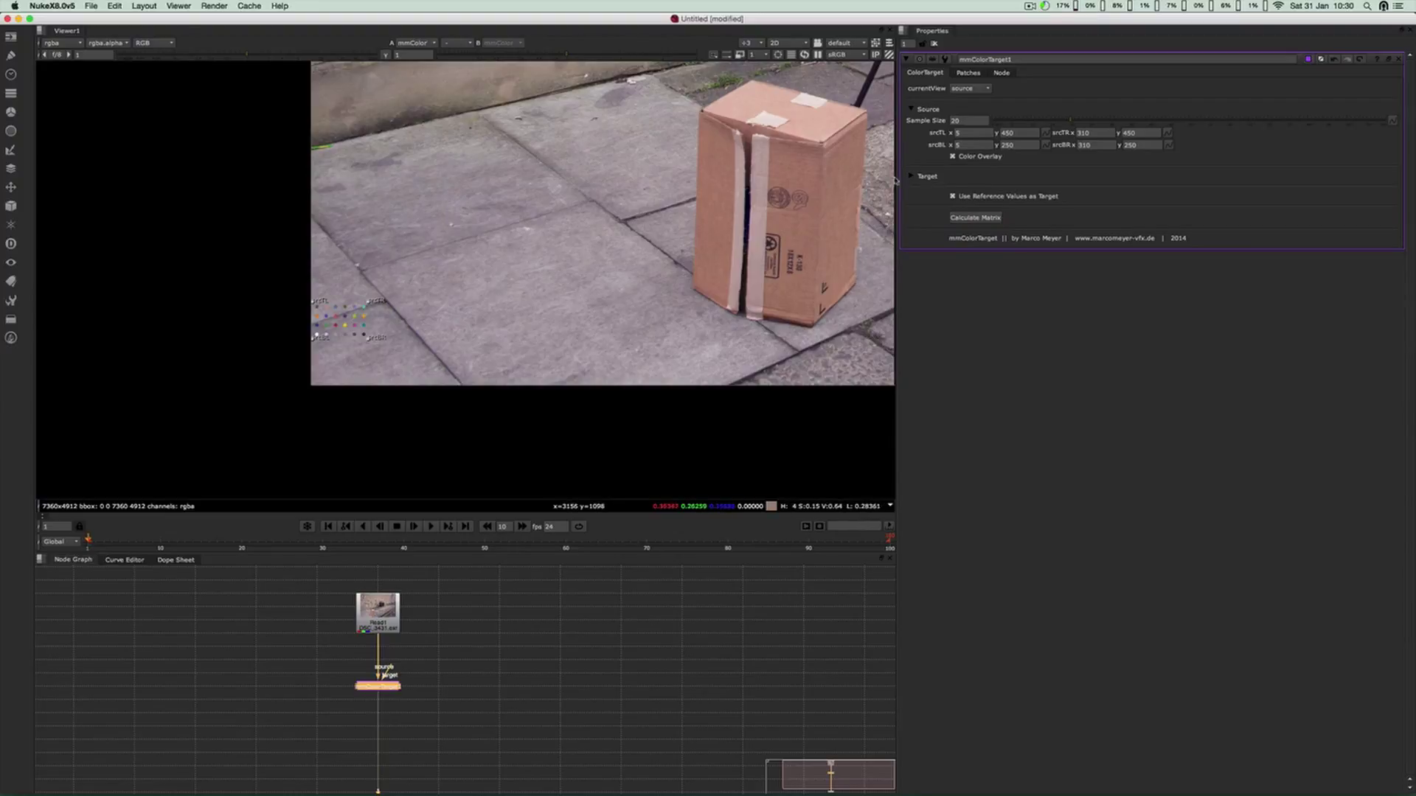
pyautogui.click(913, 177)
pyautogui.click(912, 177)
pyautogui.click(912, 177)
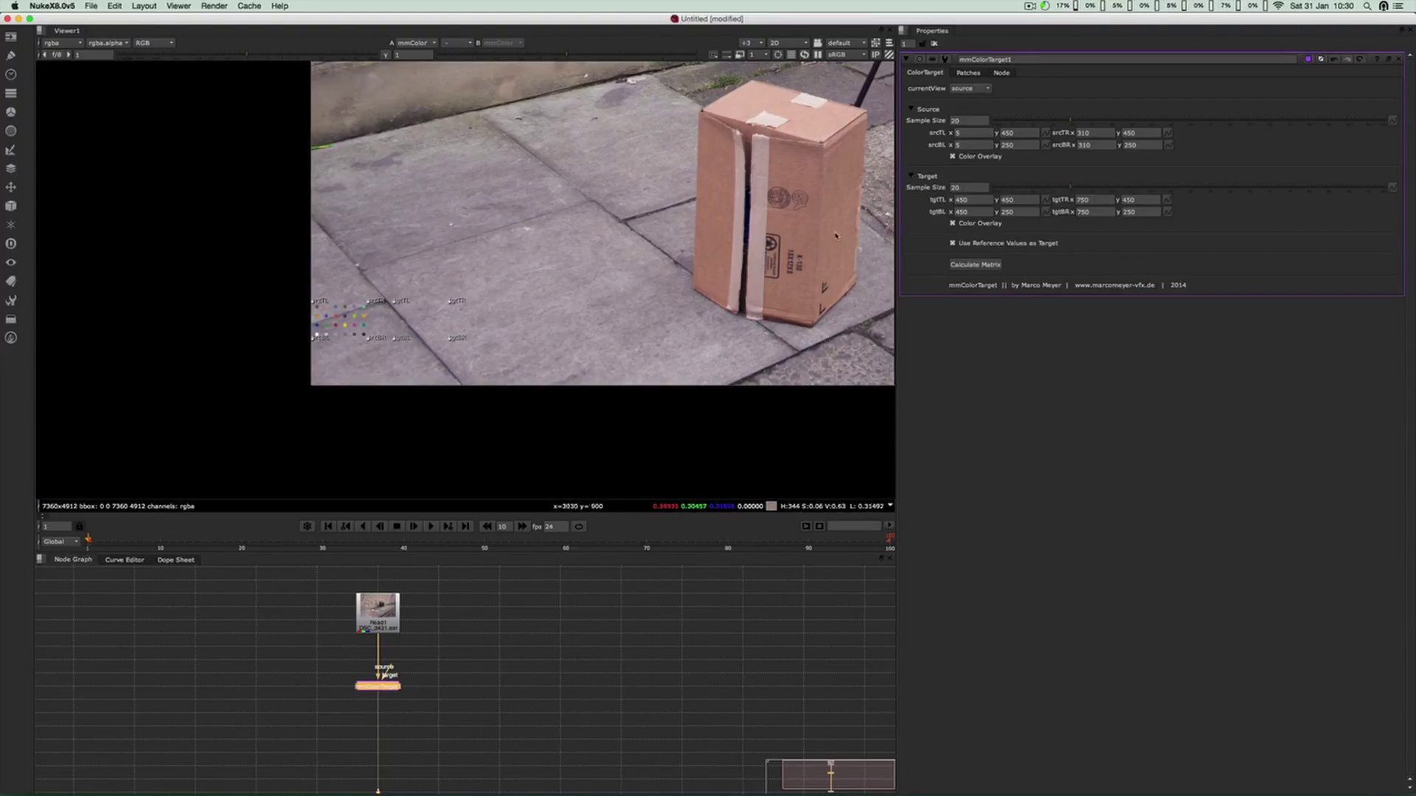
pyautogui.click(913, 177)
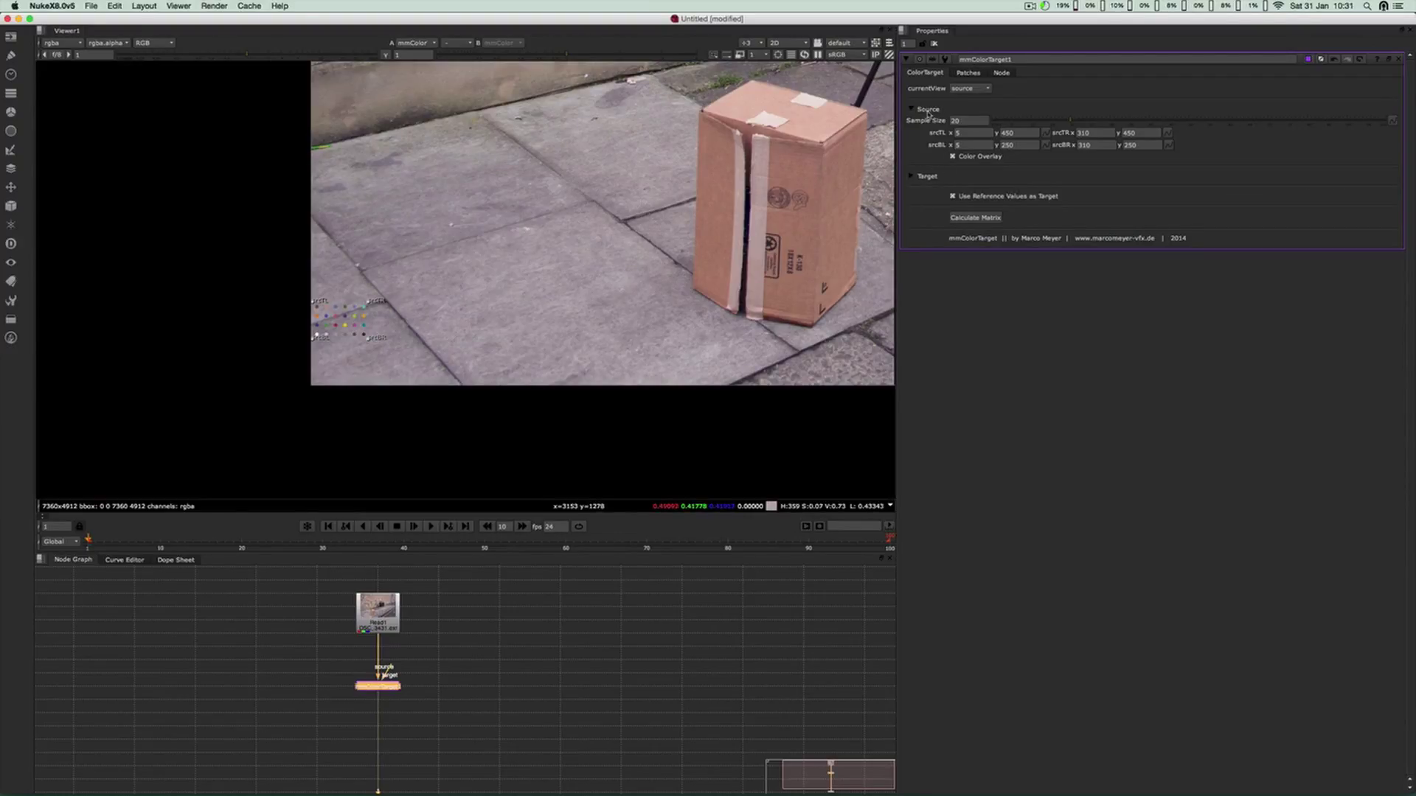
# Spread the source points over the pavement: srcTR about (1232, 1236), srcBR (1586, 338), srcTL (394, 1350), srcBL (550, 318)
pyautogui.rightClick(449, 323)
pyautogui.click(452, 318)
pyautogui.scroll(-2, 455, 317)
pyautogui.scroll(2, 451, 317)
pyautogui.moveTo(366, 301); pyautogui.dragTo(541, 152)
pyautogui.moveTo(367, 342); pyautogui.dragTo(609, 322)
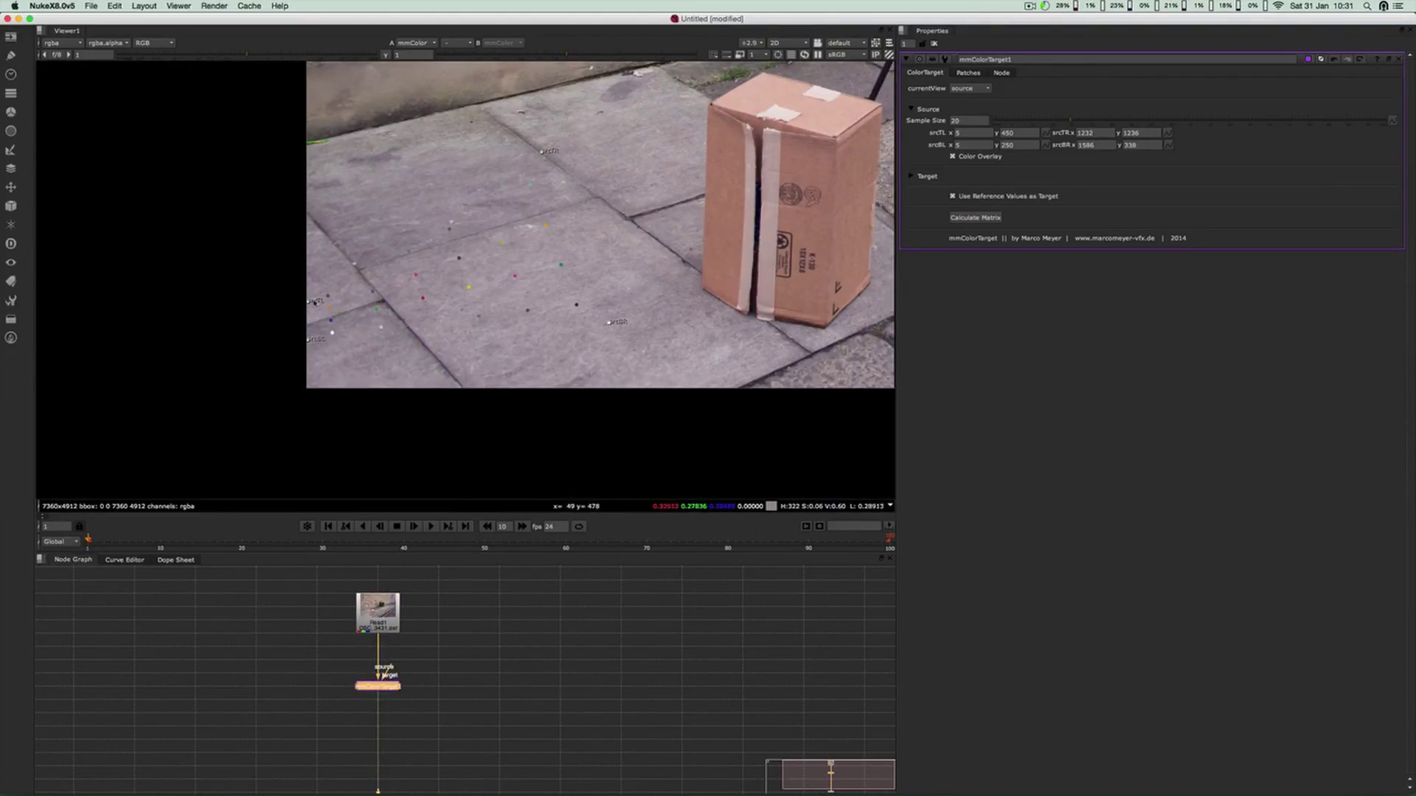
pyautogui.moveTo(312, 304); pyautogui.dragTo(389, 129)
pyautogui.moveTo(310, 340); pyautogui.dragTo(329, 336)
# Move the source points onto the colour checker: srcTR about (3540, 2755), srcBR (3480, 2410), srcTL (3025, 2790), srcBL (3020, 2465)
pyautogui.scroll(-4, 389, 416)
pyautogui.moveTo(460, 297); pyautogui.dragTo(677, 155)
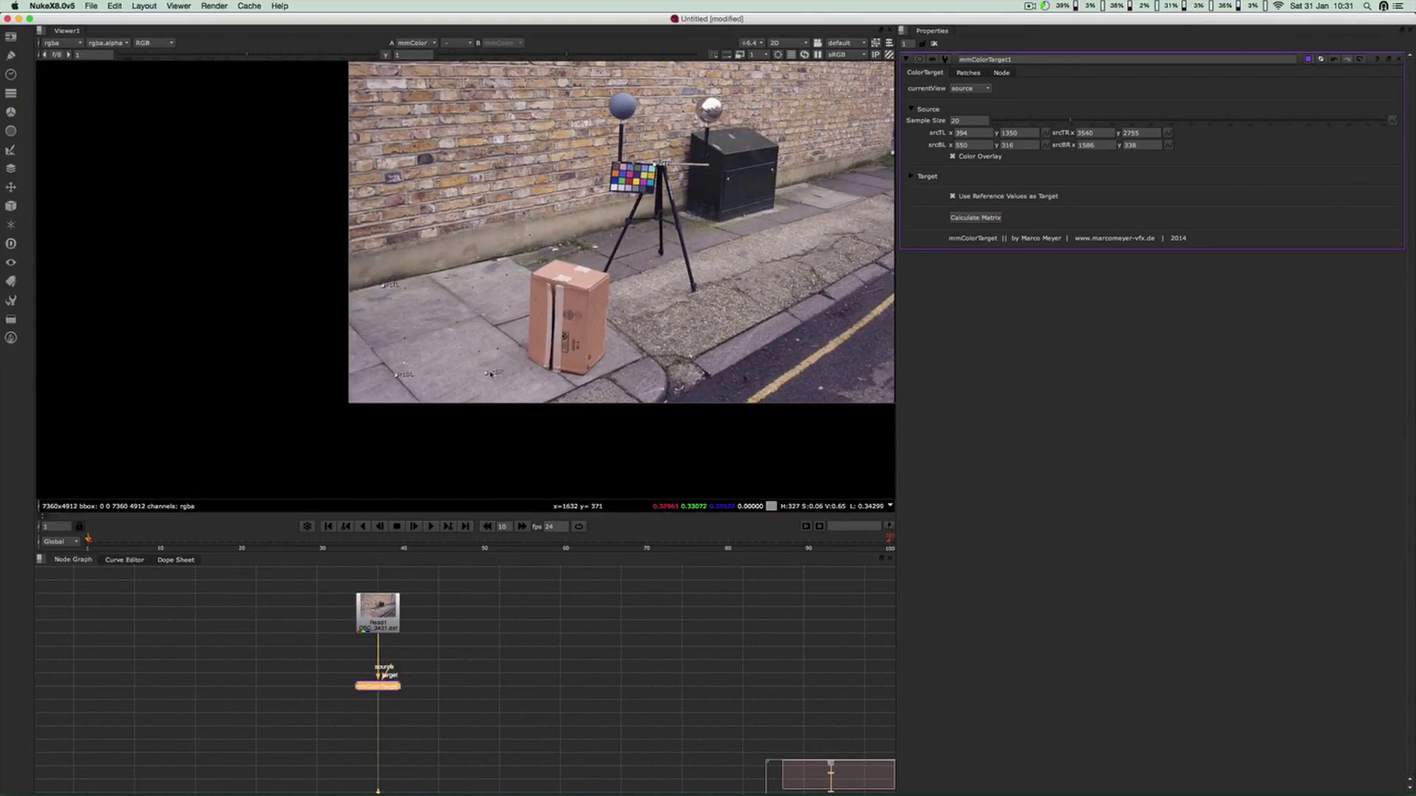
pyautogui.moveTo(489, 378)
pyautogui.mouseDown()
pyautogui.moveTo(678, 184)
pyautogui.moveTo(655, 196)
pyautogui.mouseUp()
pyautogui.moveTo(387, 290)
pyautogui.mouseDown()
pyautogui.moveTo(618, 153)
pyautogui.moveTo(611, 164)
pyautogui.mouseUp()
pyautogui.moveTo(397, 375); pyautogui.dragTo(610, 191)
# Fine-tune the source points on the checker's corners: srcTR (3550, 2739.5), srcBR (3512, 2429.5), srcBL (3024.5, 2458.5), srcTL (3053.5, 2776)
pyautogui.moveTo(564, 234); pyautogui.dragTo(542, 281, button='middle')
pyautogui.scroll(10, 542, 280)
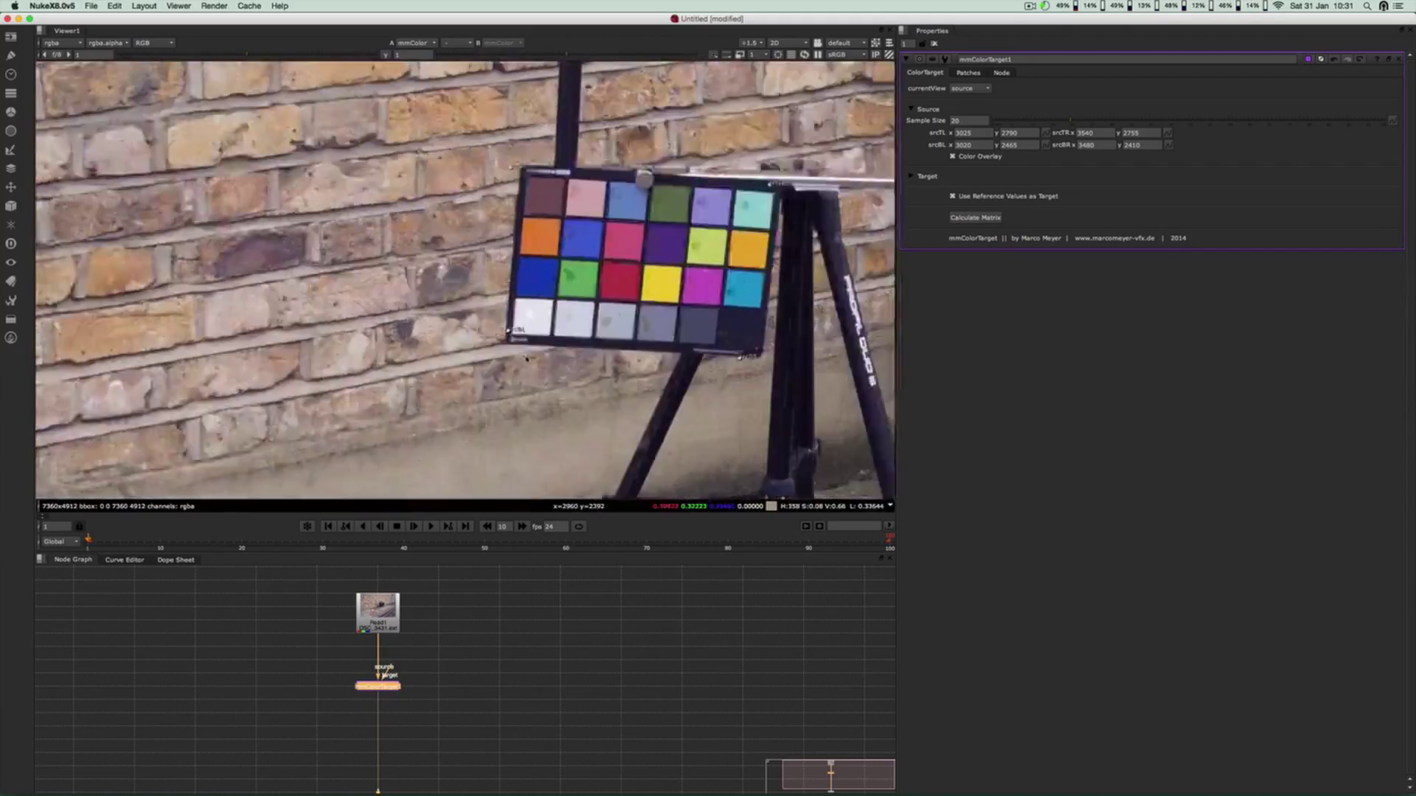
pyautogui.moveTo(472, 329); pyautogui.dragTo(424, 337, button='middle')
pyautogui.moveTo(692, 161); pyautogui.dragTo(697, 173)
pyautogui.moveTo(639, 449); pyautogui.dragTo(666, 429)
pyautogui.moveTo(250, 410); pyautogui.dragTo(262, 407)
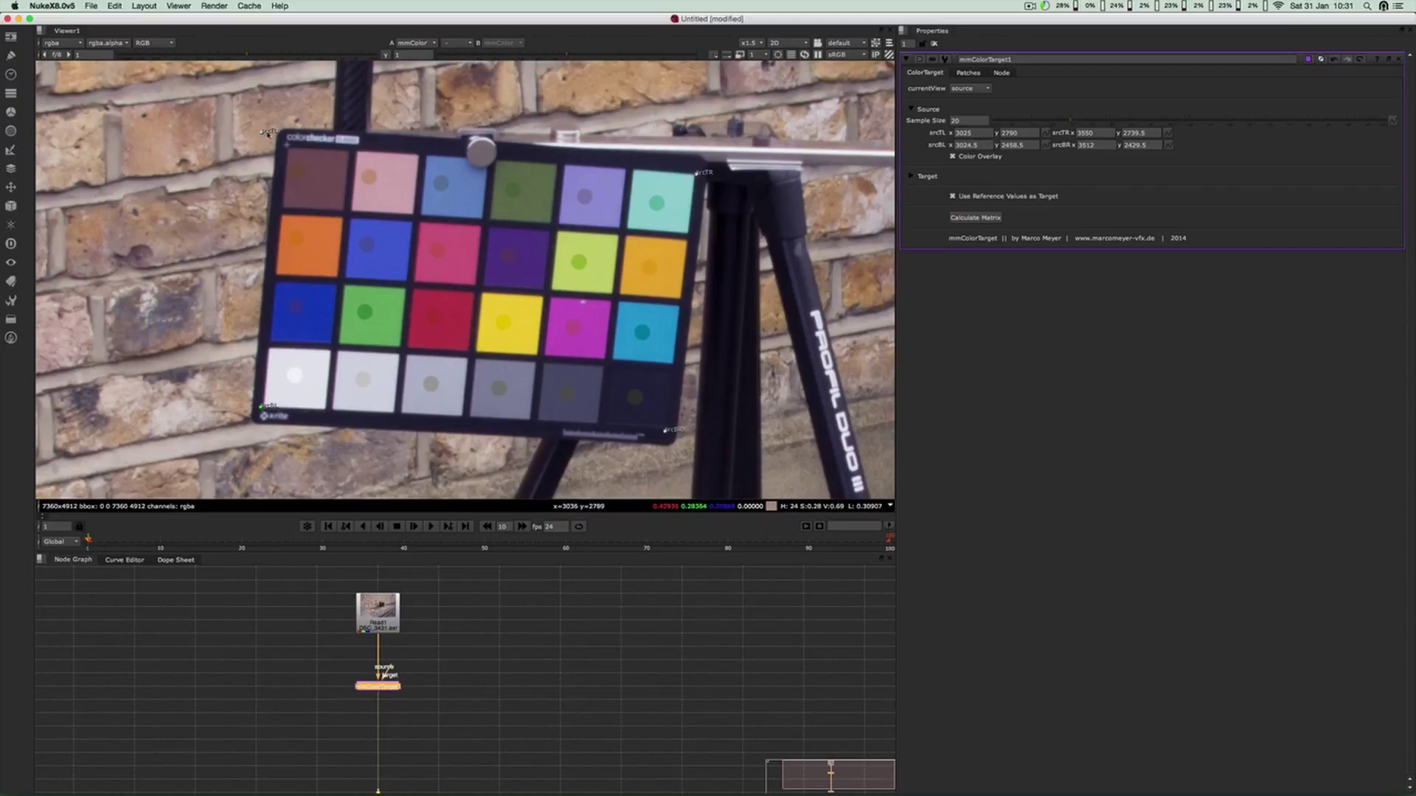
pyautogui.moveTo(264, 132); pyautogui.dragTo(285, 142)
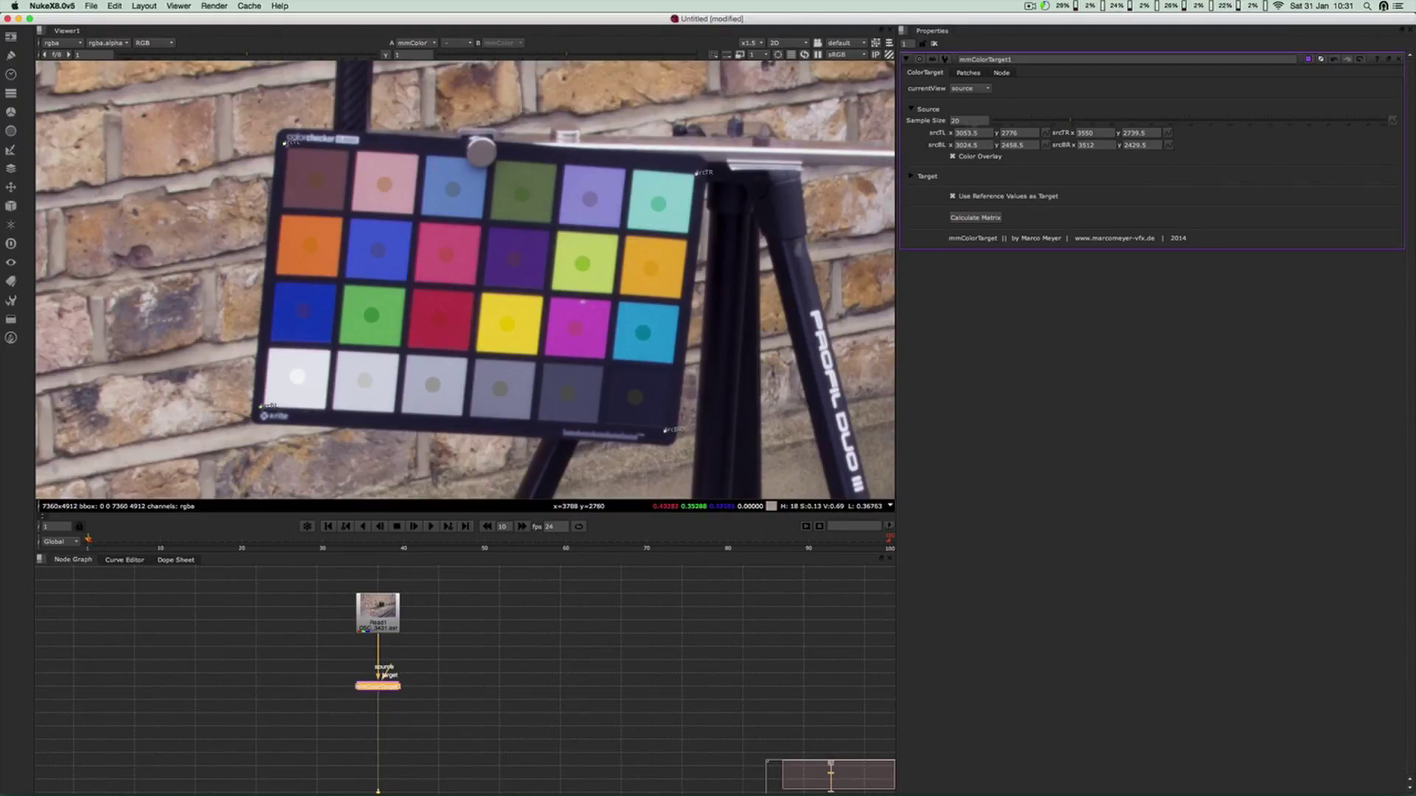
# Set the source Sample Size of mmColorTarget to 50
pyautogui.moveTo(967, 120); pyautogui.dragTo(910, 121)
pyautogui.write('50')
pyautogui.press('Return')
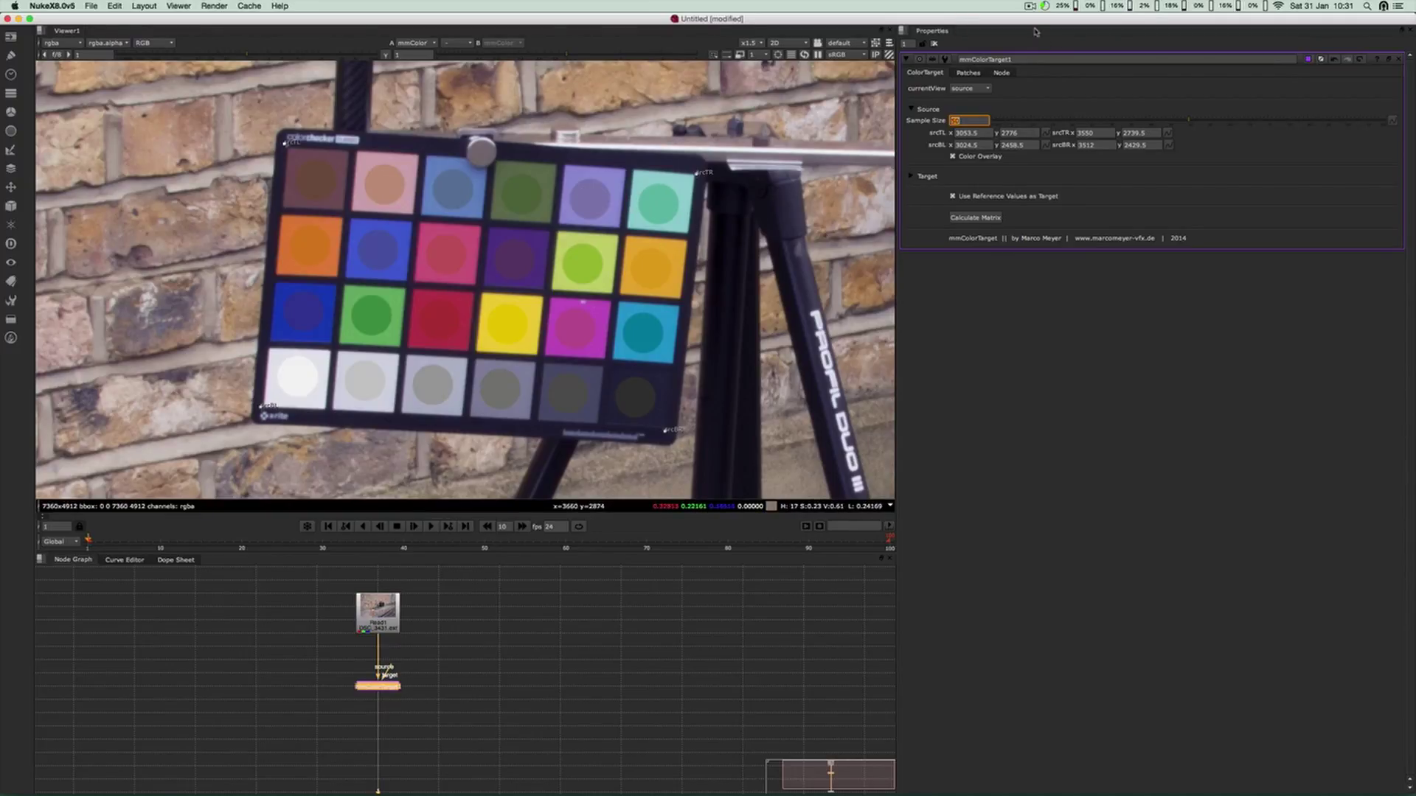
# Calculate the matrix from the sampled colour checker and place the mmColorTarget node below the generated ColorMatrix node
pyautogui.scroll(-1, 626, 306)
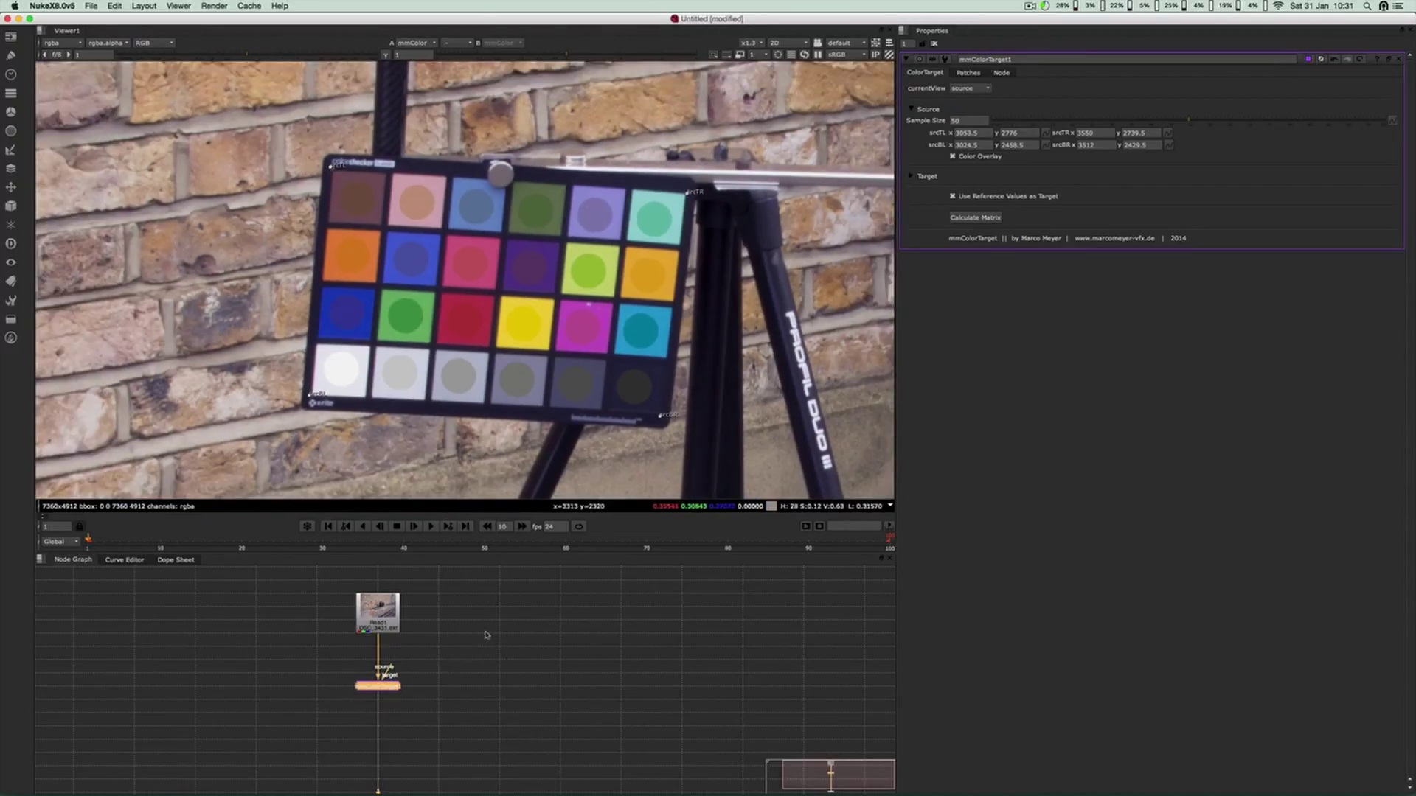
pyautogui.scroll(-5, 635, 340)
pyautogui.moveTo(649, 350); pyautogui.dragTo(604, 265, button='middle')
pyautogui.scroll(-1, 490, 668)
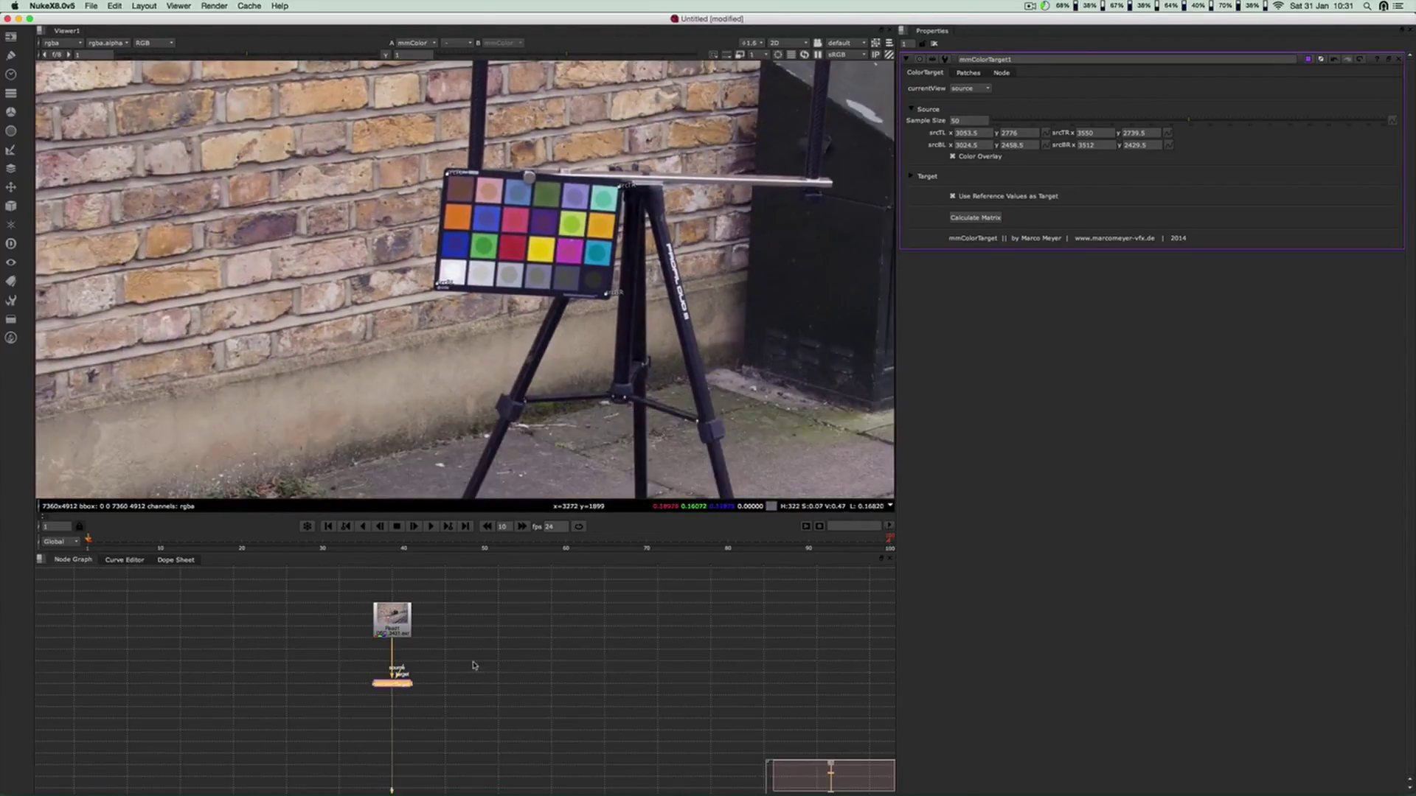
pyautogui.scroll(-4, 617, 334)
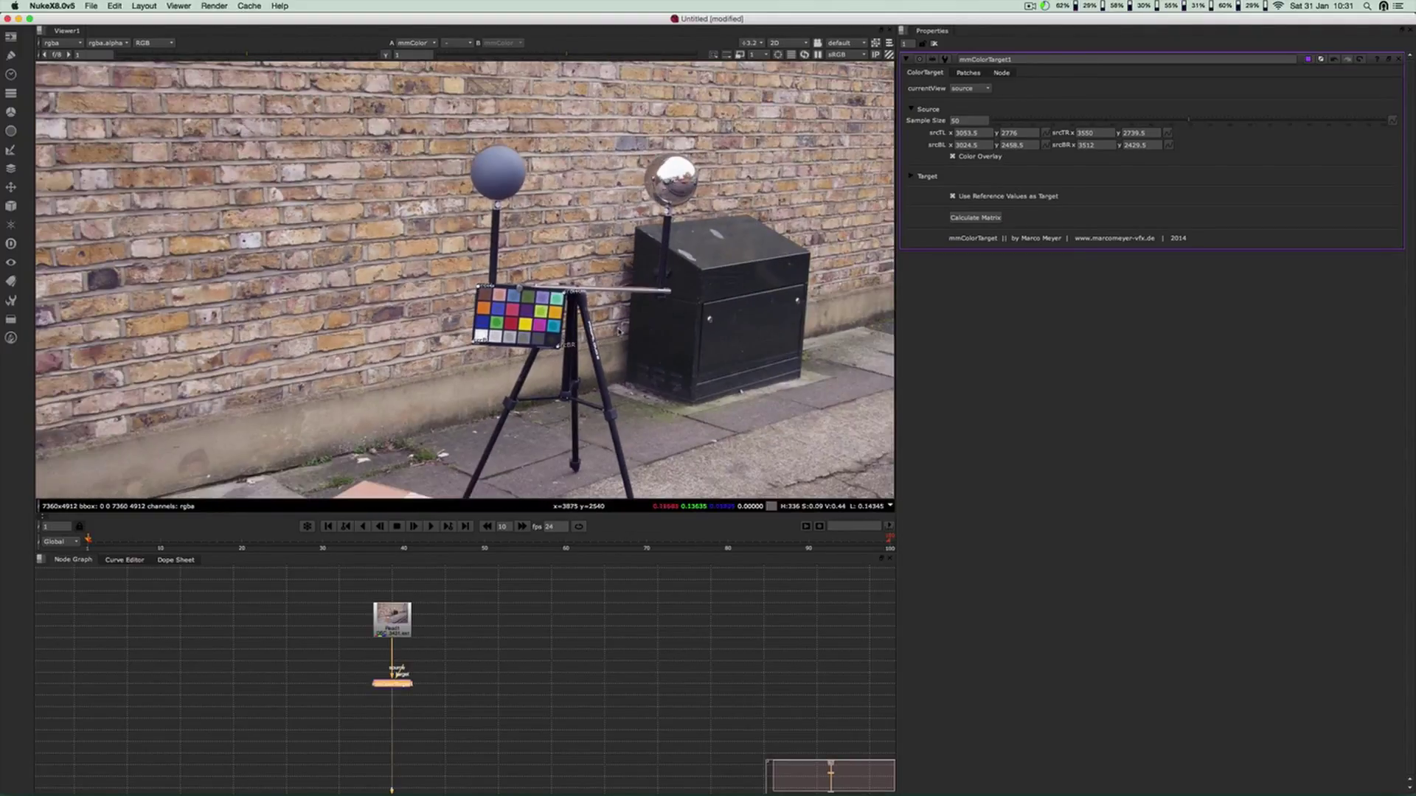
pyautogui.scroll(3, 616, 334)
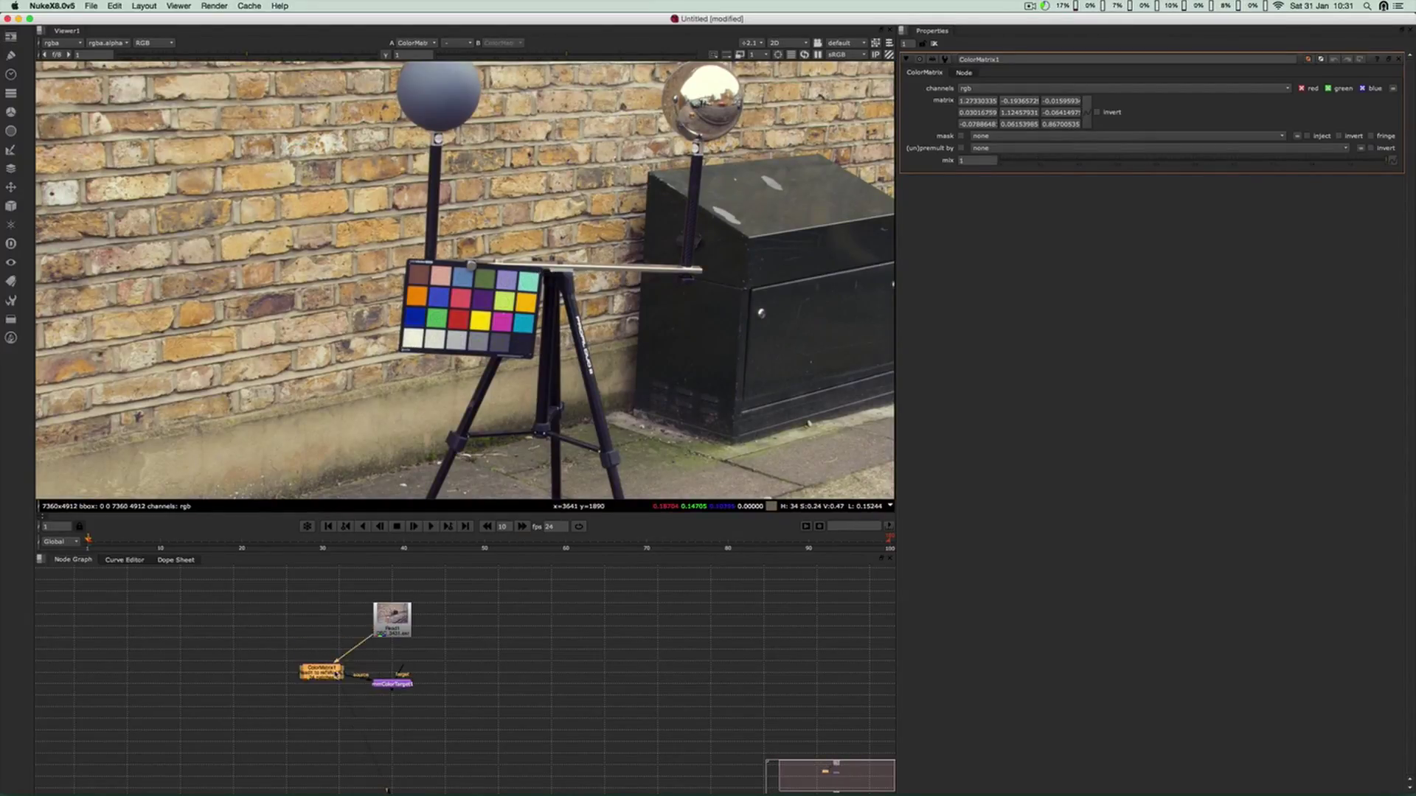
pyautogui.moveTo(340, 671); pyautogui.dragTo(396, 723)
# Fit the whole image in the viewer and assign the Read node to viewer input 1 and the ColorMatrix node to input 2
pyautogui.scroll(-5, 525, 343)
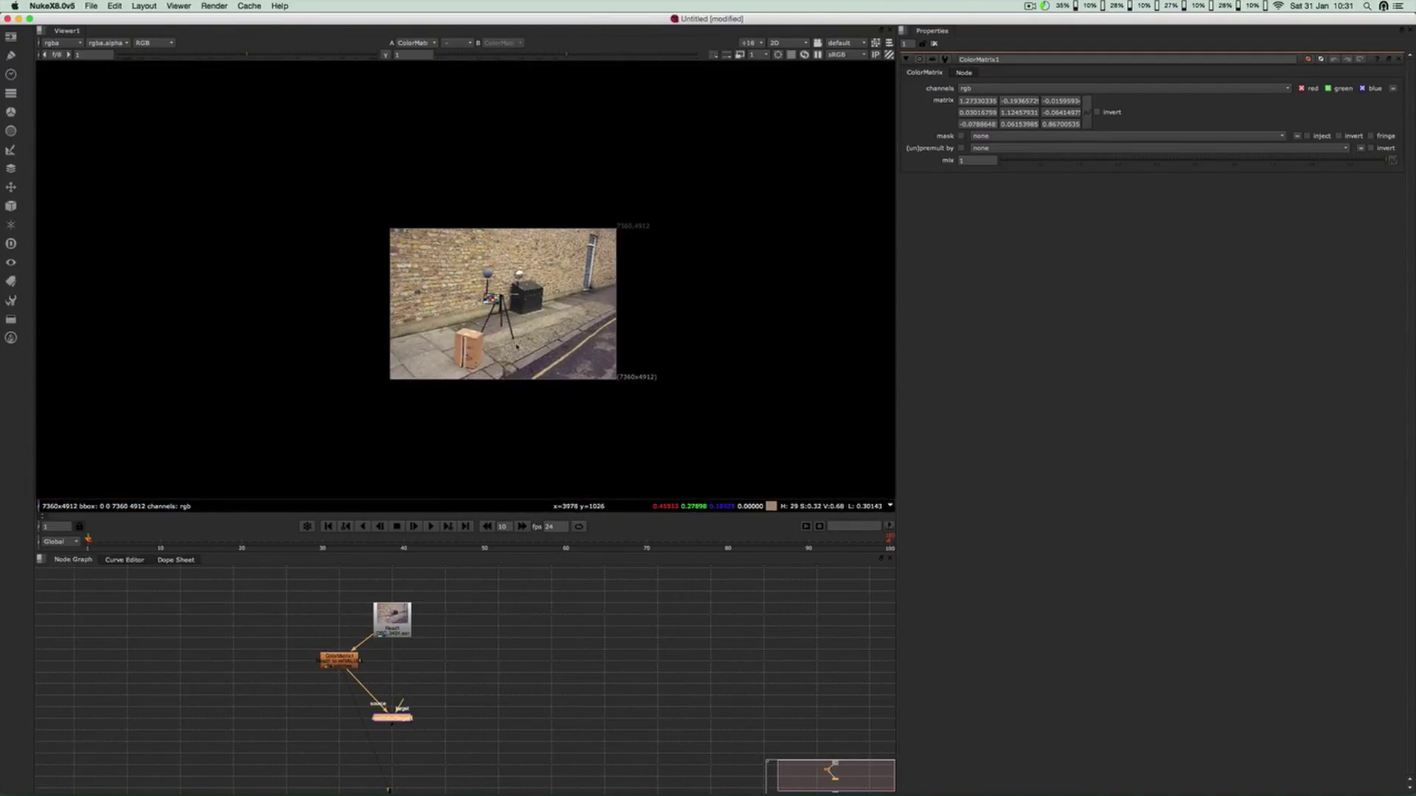
pyautogui.press('f')
pyautogui.click(531, 657)
pyautogui.click(397, 621)
pyautogui.press('1')
pyautogui.click(345, 667)
pyautogui.press('2')
pyautogui.click(573, 674)
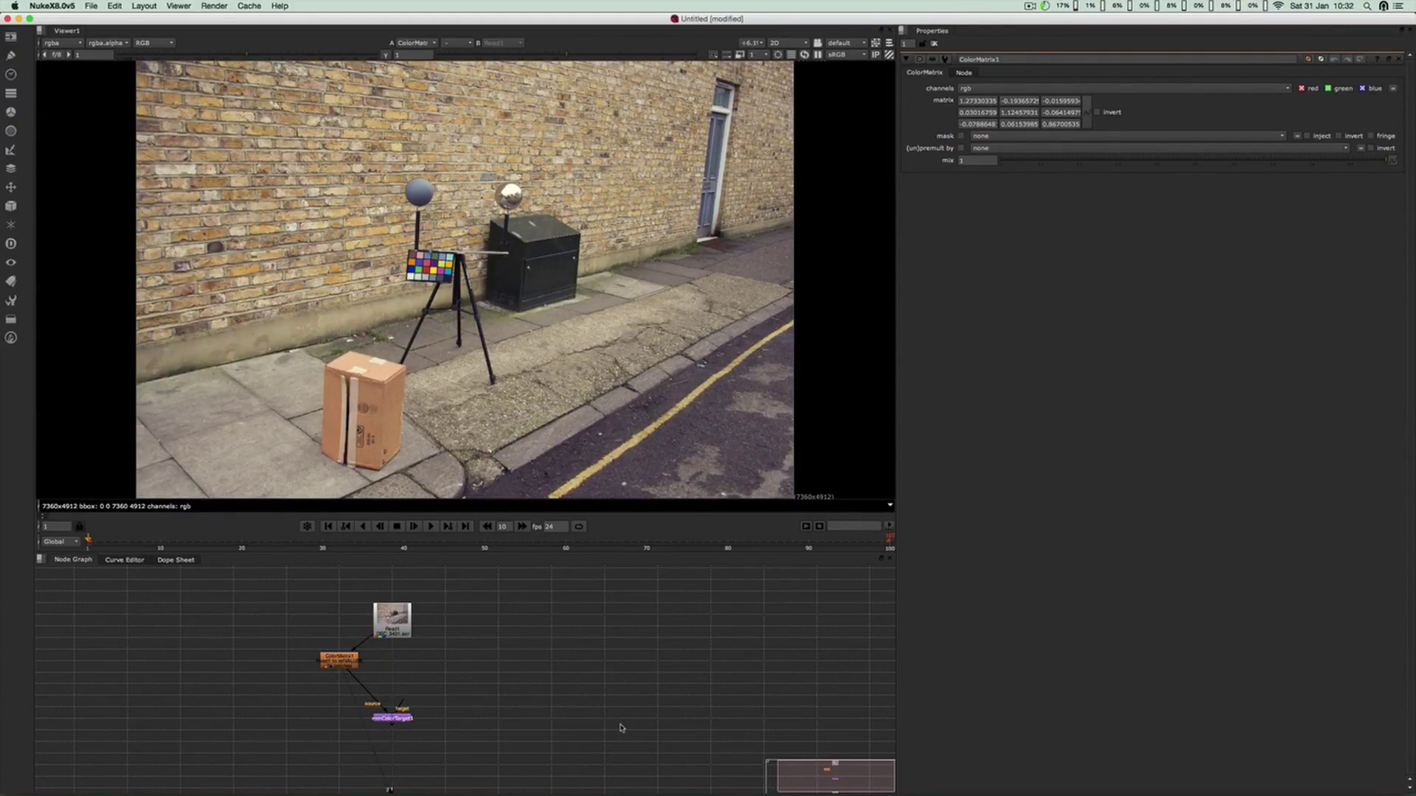
# Compare the original photo with the ColorMatrix result by switching between viewer inputs 1 and 2
pyautogui.press('1')
pyautogui.press('2')
pyautogui.press('1')
pyautogui.press('2')
pyautogui.press('1')
pyautogui.press('2')
pyautogui.press('1')
pyautogui.press('1')
pyautogui.press('1')
pyautogui.press('1')
pyautogui.press('1')
pyautogui.press('1')
# Delete the ColorMatrix and Read nodes, keeping only the mmColorTarget node in the graph
pyautogui.moveTo(357, 662); pyautogui.dragTo(407, 680)
pyautogui.press('Delete')
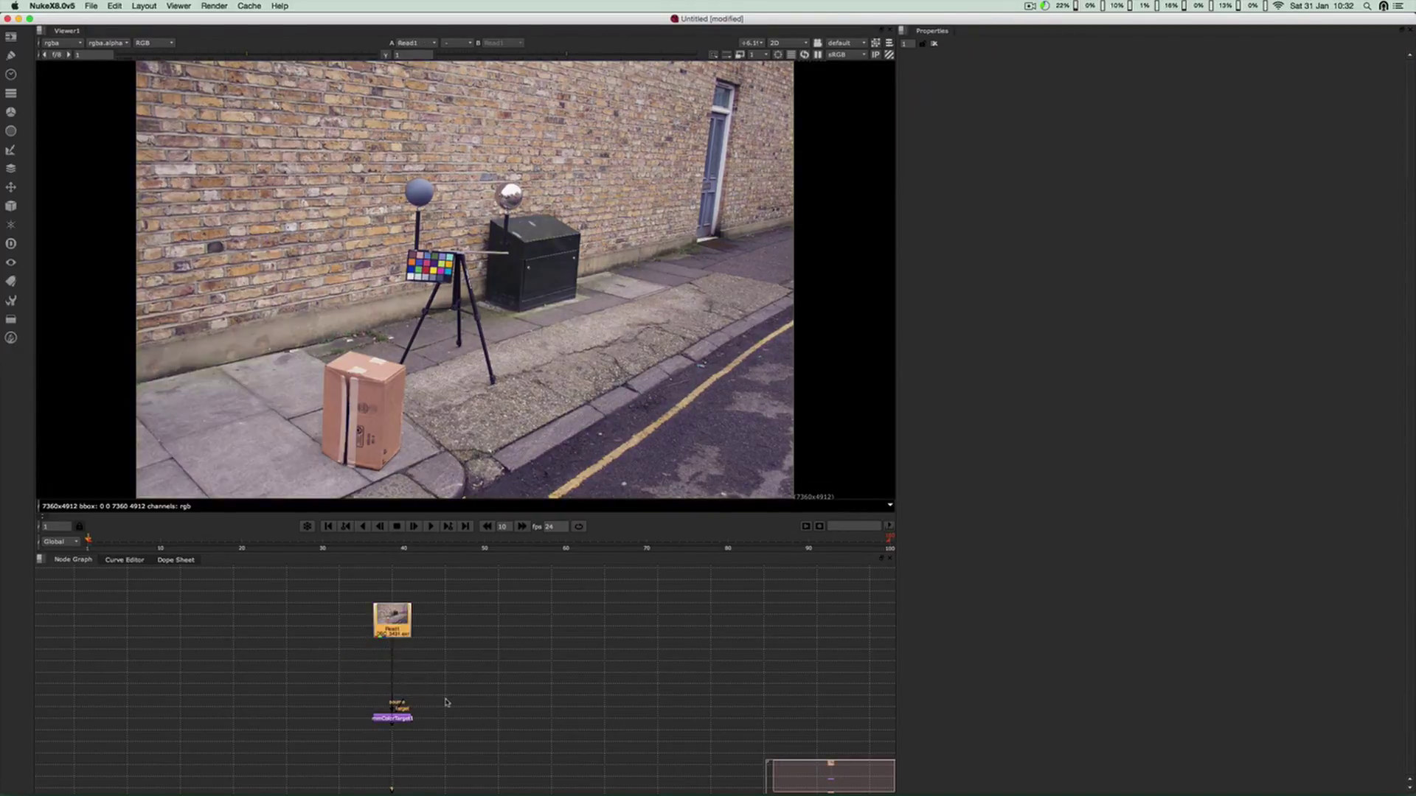
pyautogui.moveTo(393, 623); pyautogui.dragTo(399, 629)
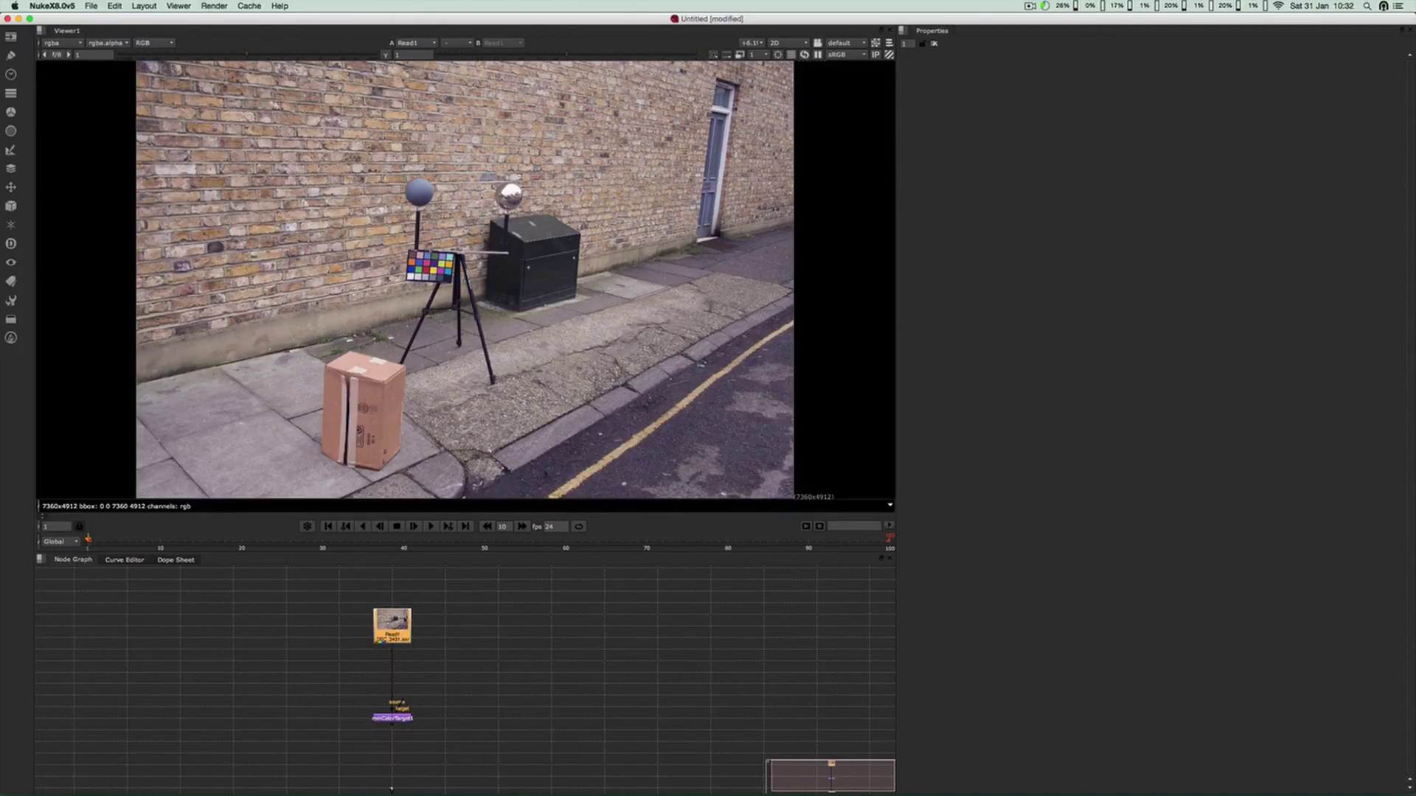
pyautogui.moveTo(316, 591); pyautogui.dragTo(476, 693)
pyautogui.press('Delete')
pyautogui.moveTo(442, 646); pyautogui.dragTo(485, 692)
pyautogui.moveTo(399, 717); pyautogui.dragTo(399, 729)
pyautogui.moveTo(458, 643); pyautogui.dragTo(483, 678)
# Switch to Finder, minimise the New Smart Folder window and open the demo folder inside mmColorTarget
pyautogui.hotkey('ctrl', 'Up')
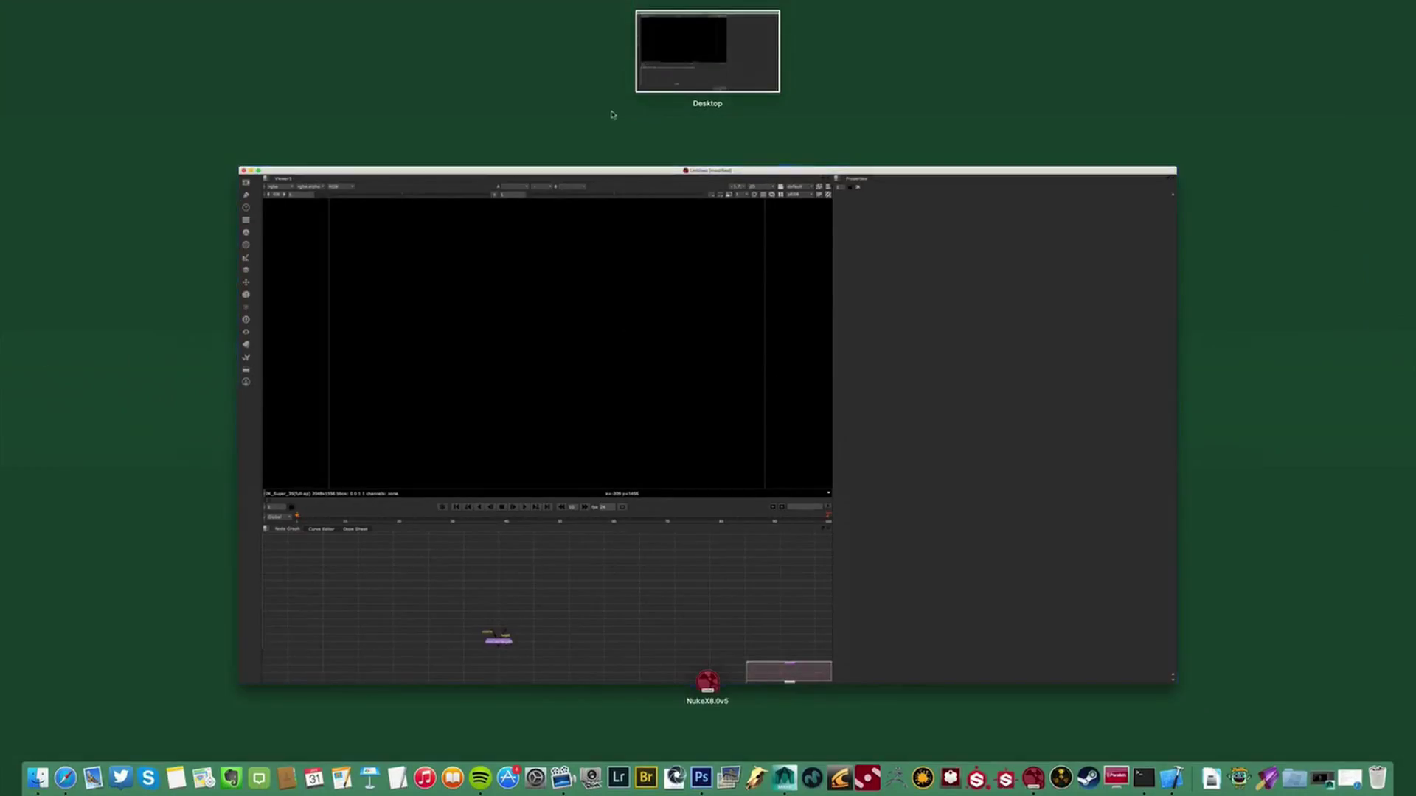
pyautogui.click(686, 200)
pyautogui.press('cmd+h')
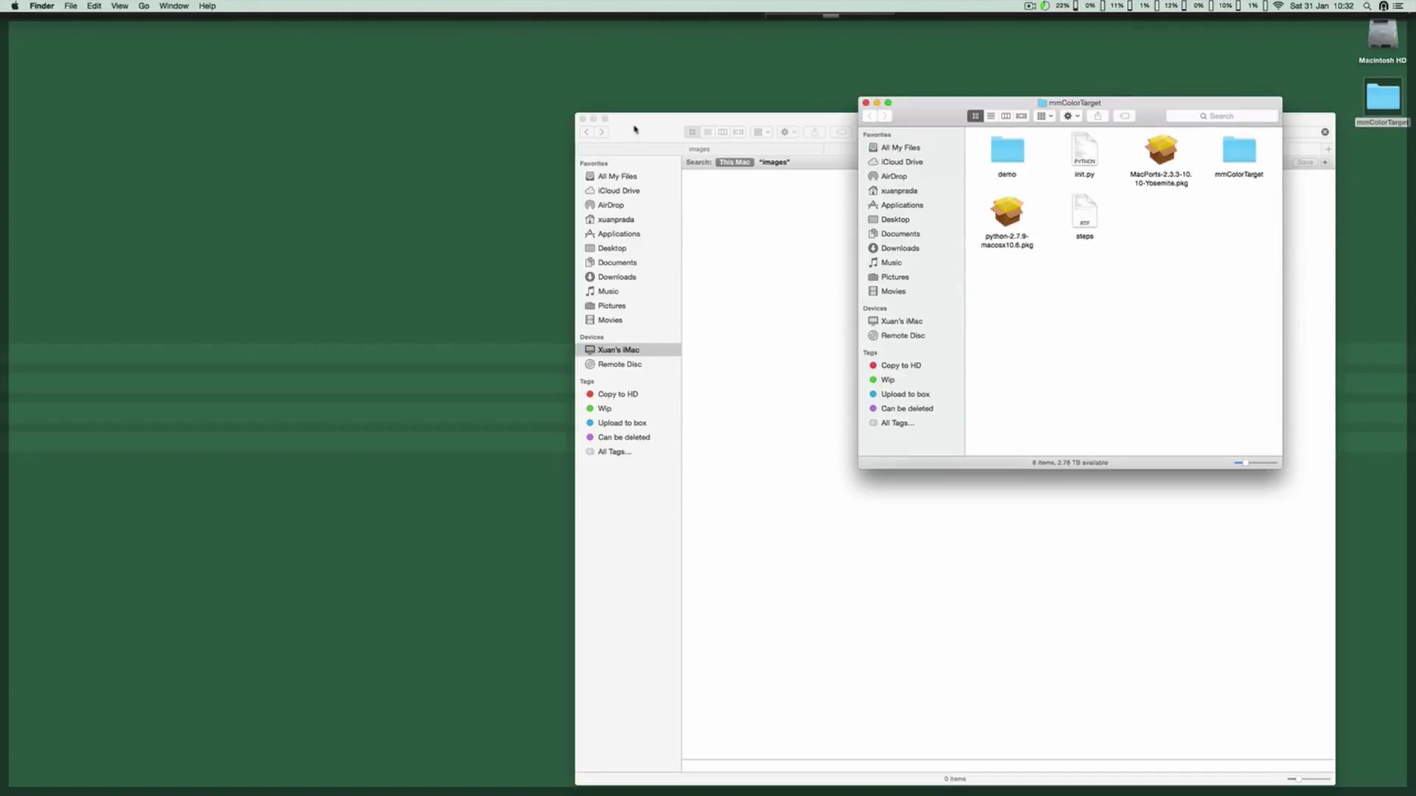
pyautogui.click(585, 123)
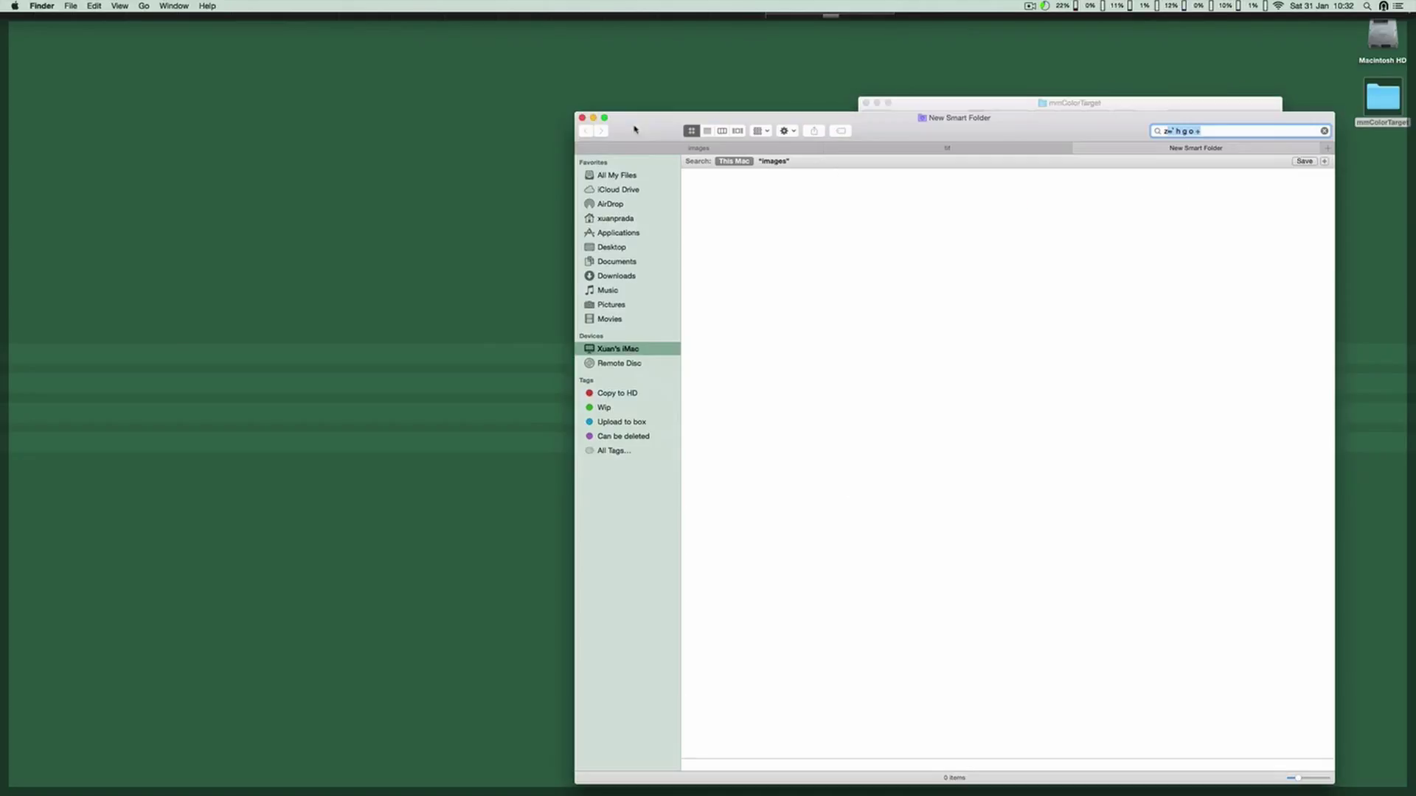
pyautogui.click(1079, 149)
pyautogui.click(593, 118)
pyautogui.doubleClick(885, 114)
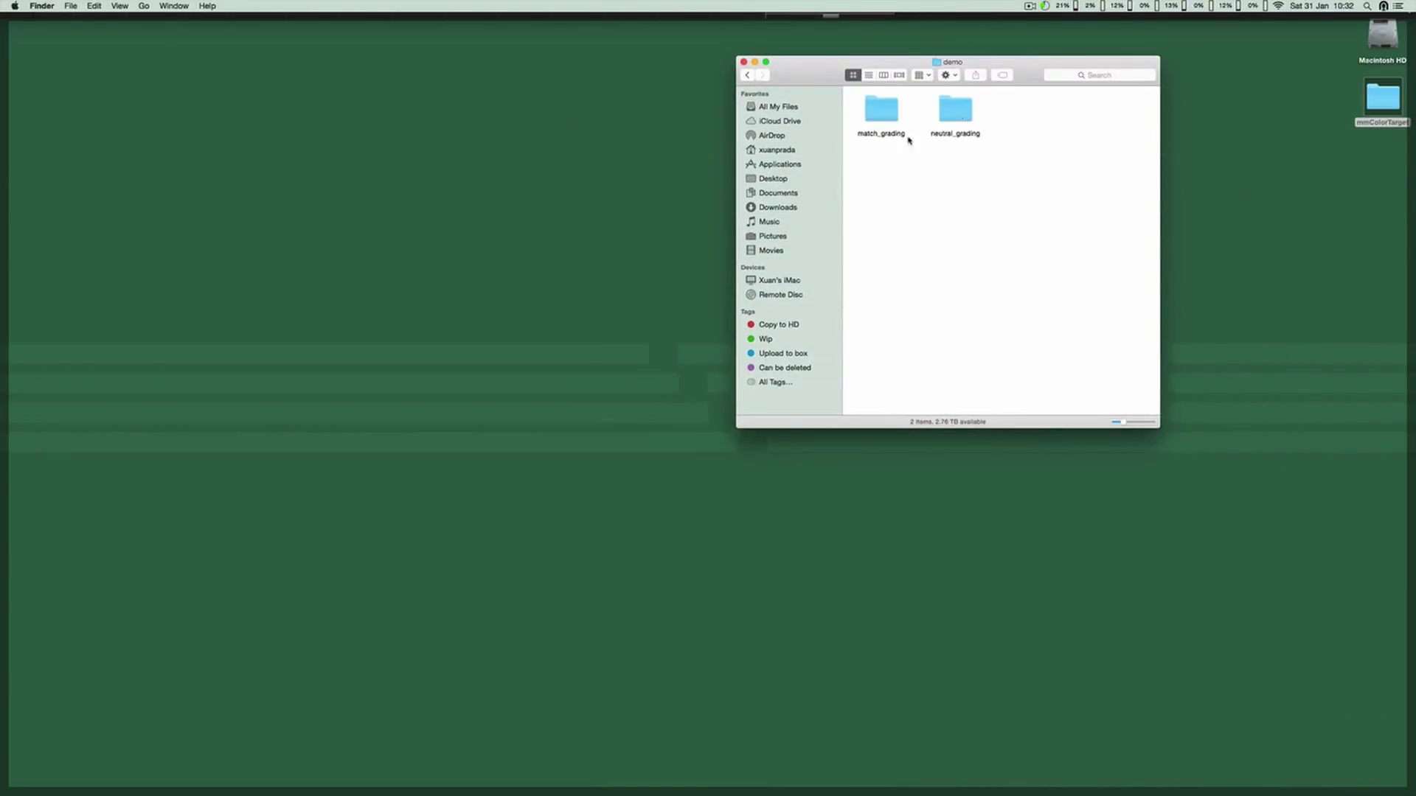
# Import both images from the match_grading folder, source.exr and target.exr, into Nuke's node graph
pyautogui.click(881, 112)
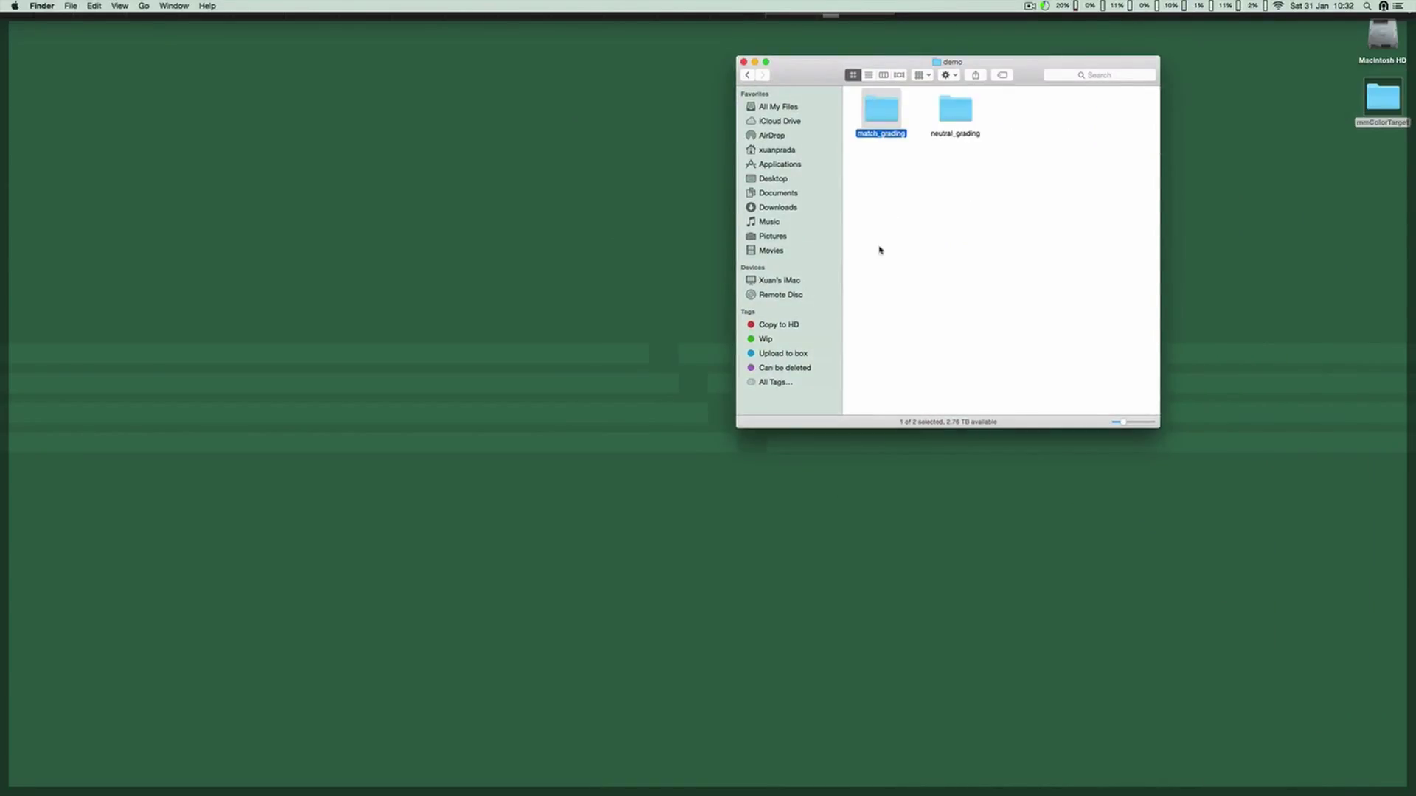
pyautogui.press('super+o')
pyautogui.press('super+a')
pyautogui.moveTo(0, 0)
pyautogui.moveTo(851, 91); pyautogui.dragTo(401, 660)
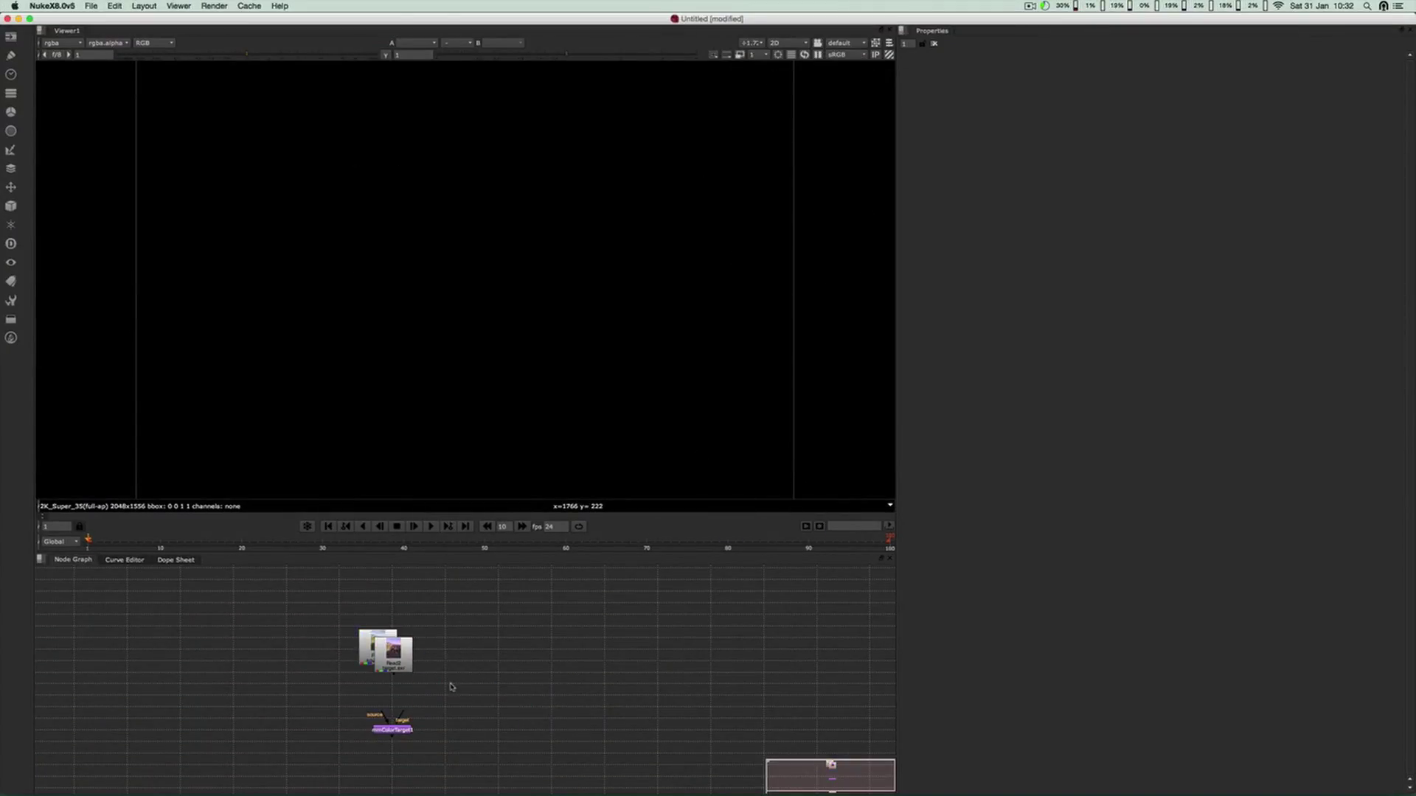
# Place the source.exr and target.exr Read nodes side by side above mmColorTarget and assign them to viewer inputs 1 and 2
pyautogui.moveTo(444, 678); pyautogui.dragTo(480, 678, button='middle')
pyautogui.keyDown('alt'); pyautogui.moveTo(480, 677); pyautogui.dragTo(497, 683, button='middle'); pyautogui.keyUp('alt')
pyautogui.moveTo(448, 664); pyautogui.dragTo(575, 658)
pyautogui.moveTo(410, 647); pyautogui.dragTo(427, 635)
pyautogui.press('1')
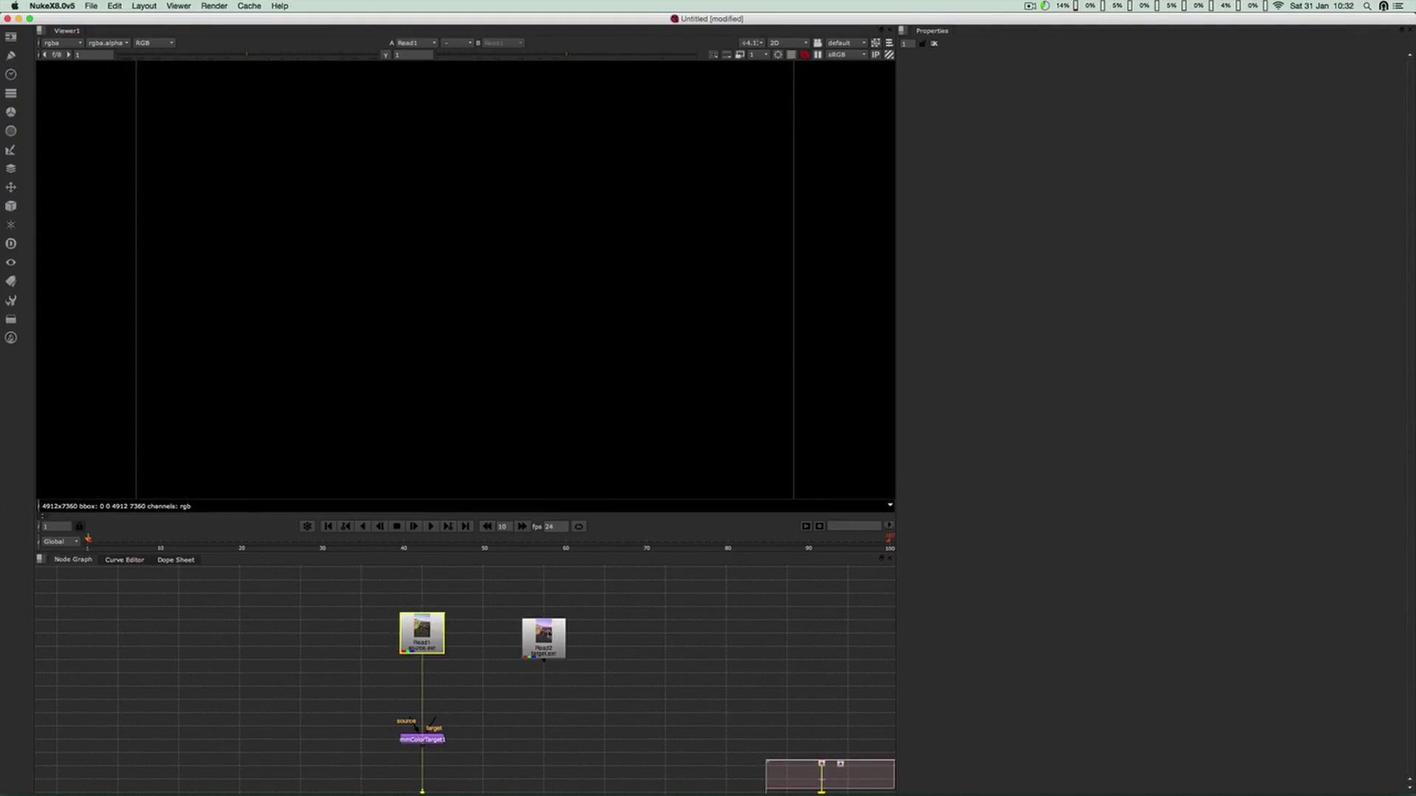
pyautogui.moveTo(547, 633); pyautogui.dragTo(545, 630)
pyautogui.press('2')
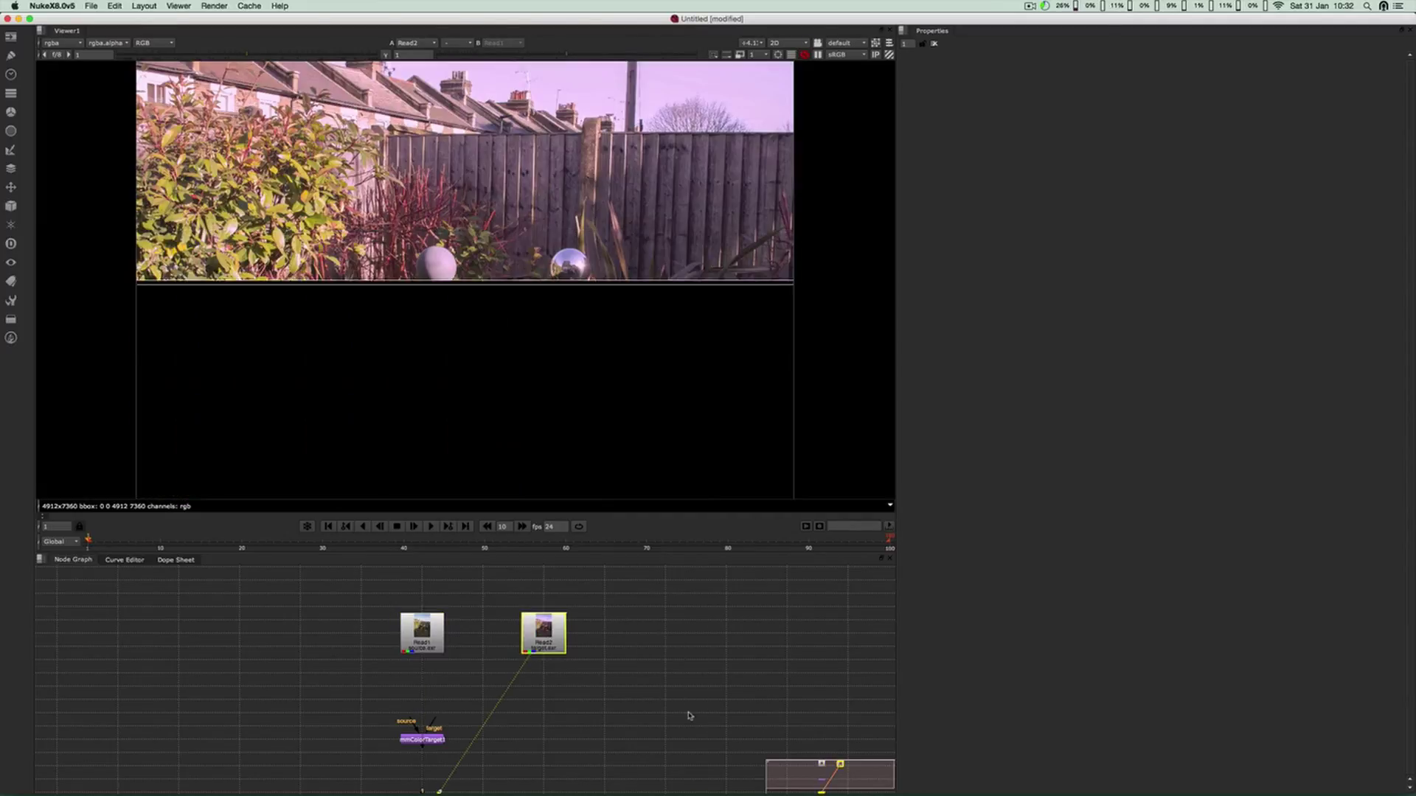
pyautogui.click(686, 711)
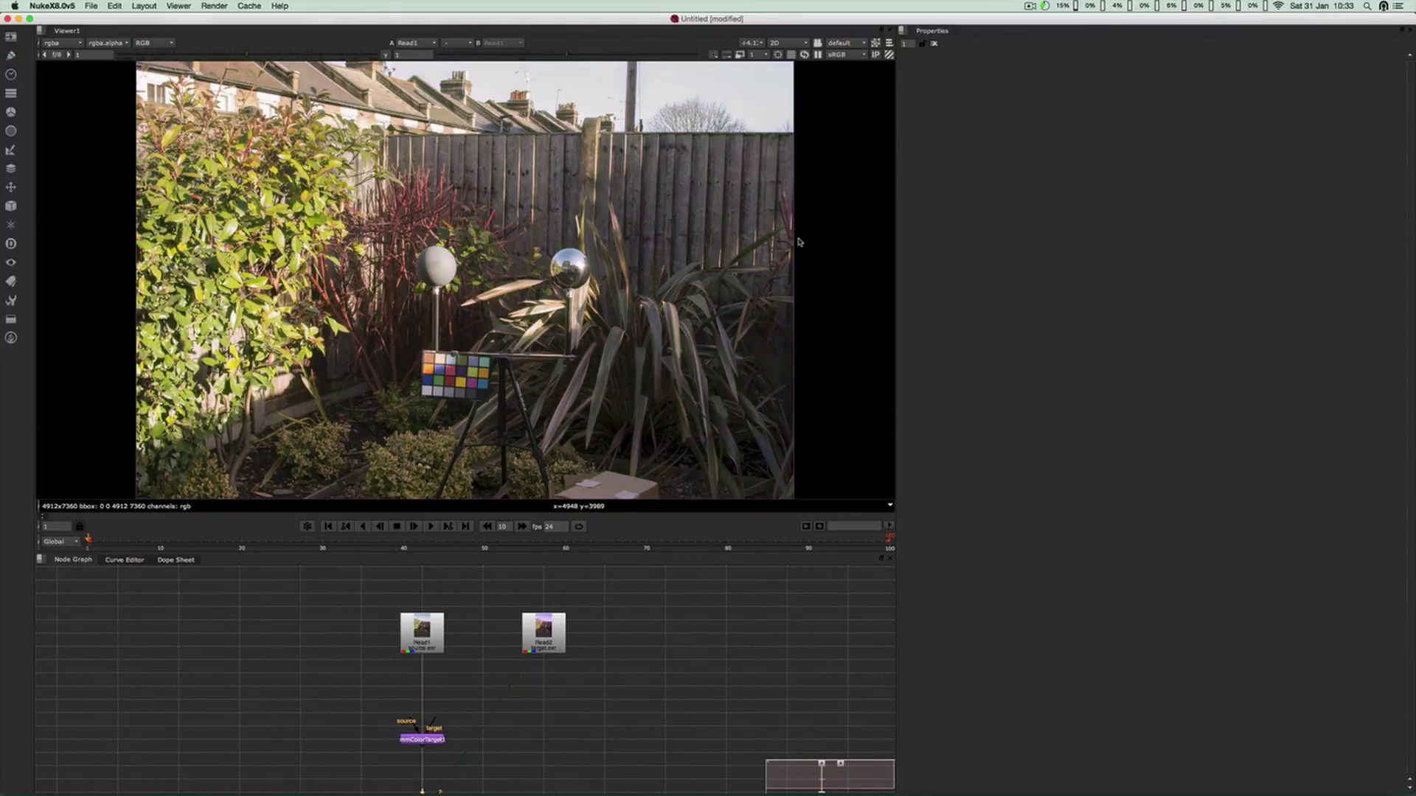
# Compare the colours of source.exr and target.exr by switching between viewer inputs 1 and 2
pyautogui.press('1')
pyautogui.press('2')
pyautogui.press('1')
pyautogui.click(439, 640)
pyautogui.click(544, 634)
pyautogui.press('2')
pyautogui.press('1')
pyautogui.press('2')
pyautogui.press('1')
pyautogui.press('2')
pyautogui.press('1')
pyautogui.click(561, 728)
pyautogui.moveTo(468, 723); pyautogui.dragTo(500, 701, button='middle')
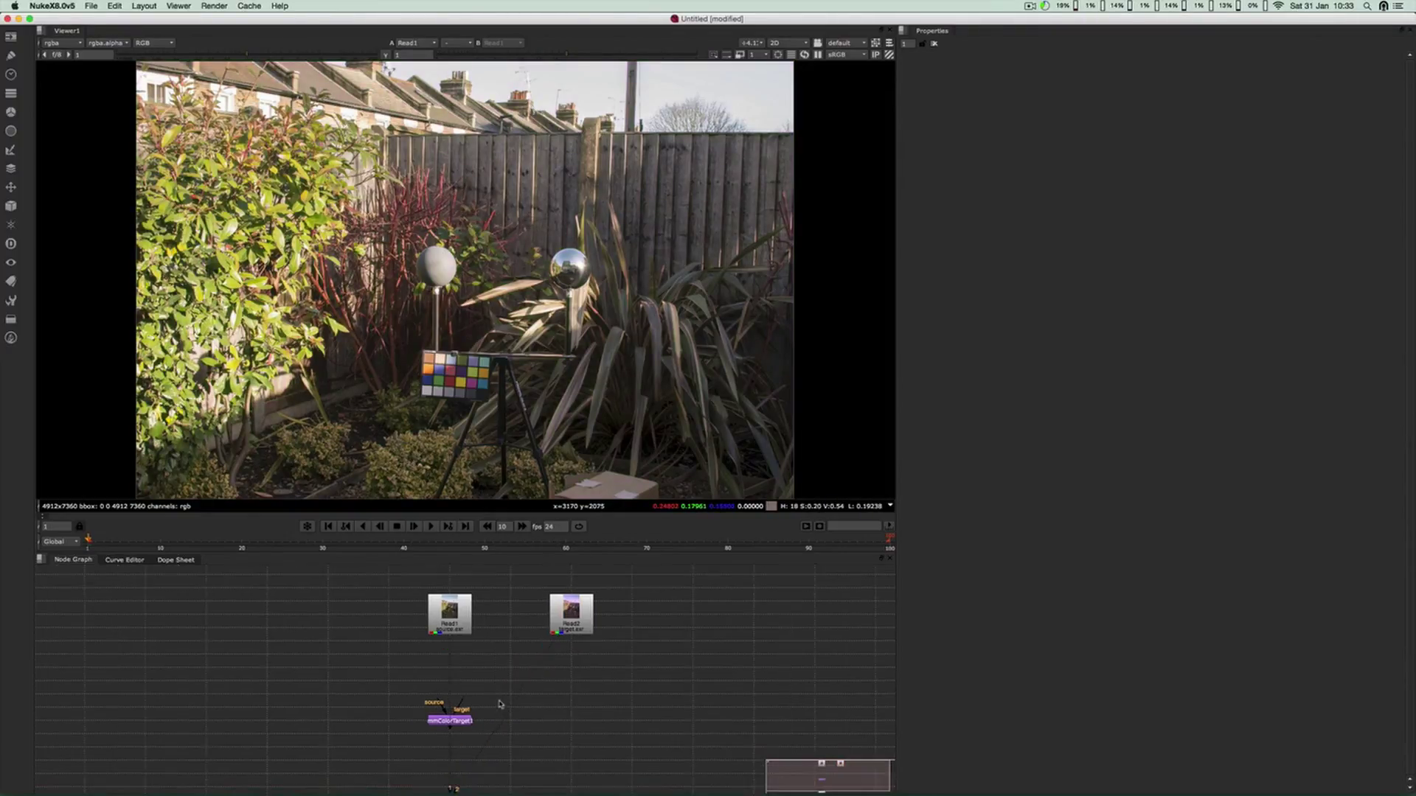
pyautogui.scroll(2, 500, 702)
pyautogui.moveTo(450, 730); pyautogui.dragTo(459, 623)
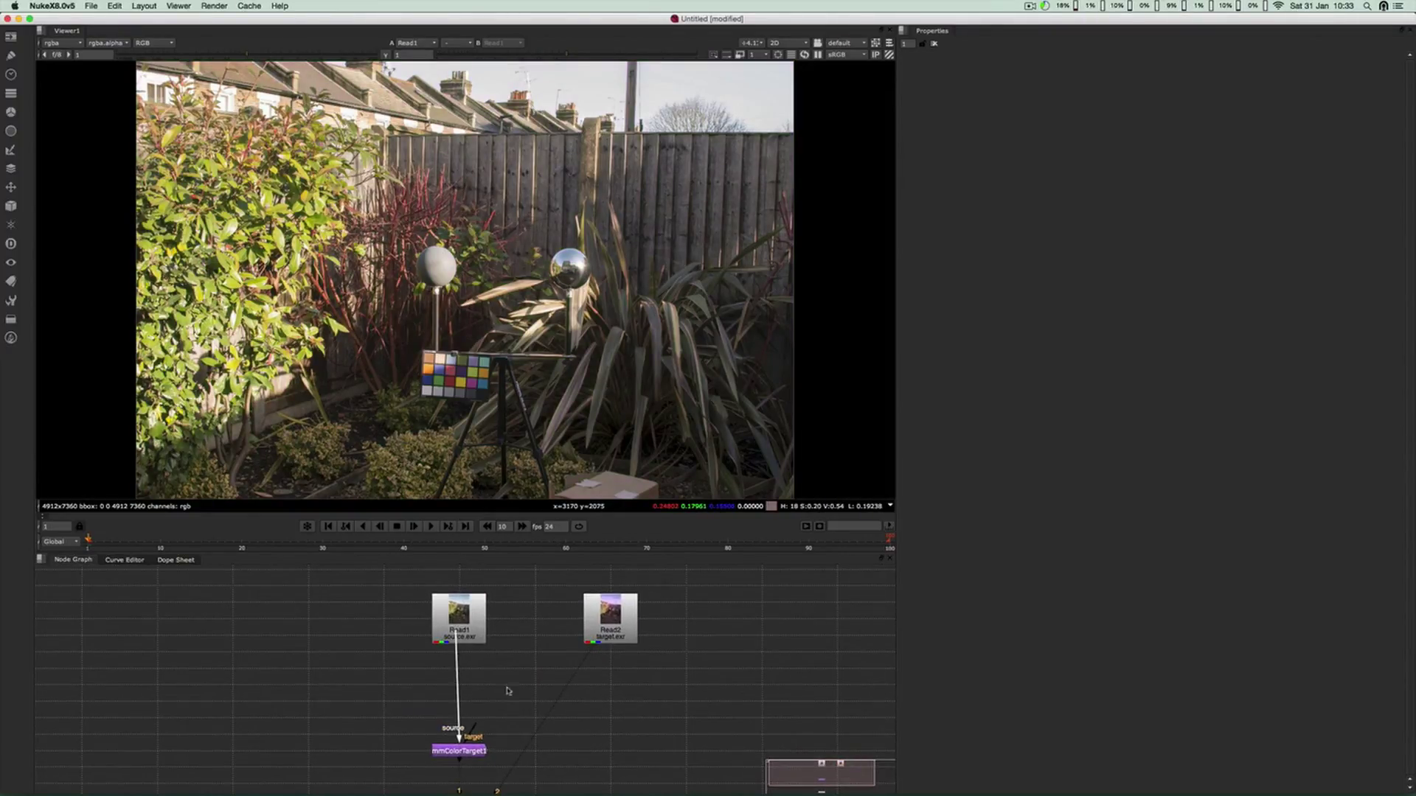
pyautogui.press('1')
pyautogui.moveTo(464, 752); pyautogui.dragTo(371, 748)
pyautogui.doubleClick(465, 740)
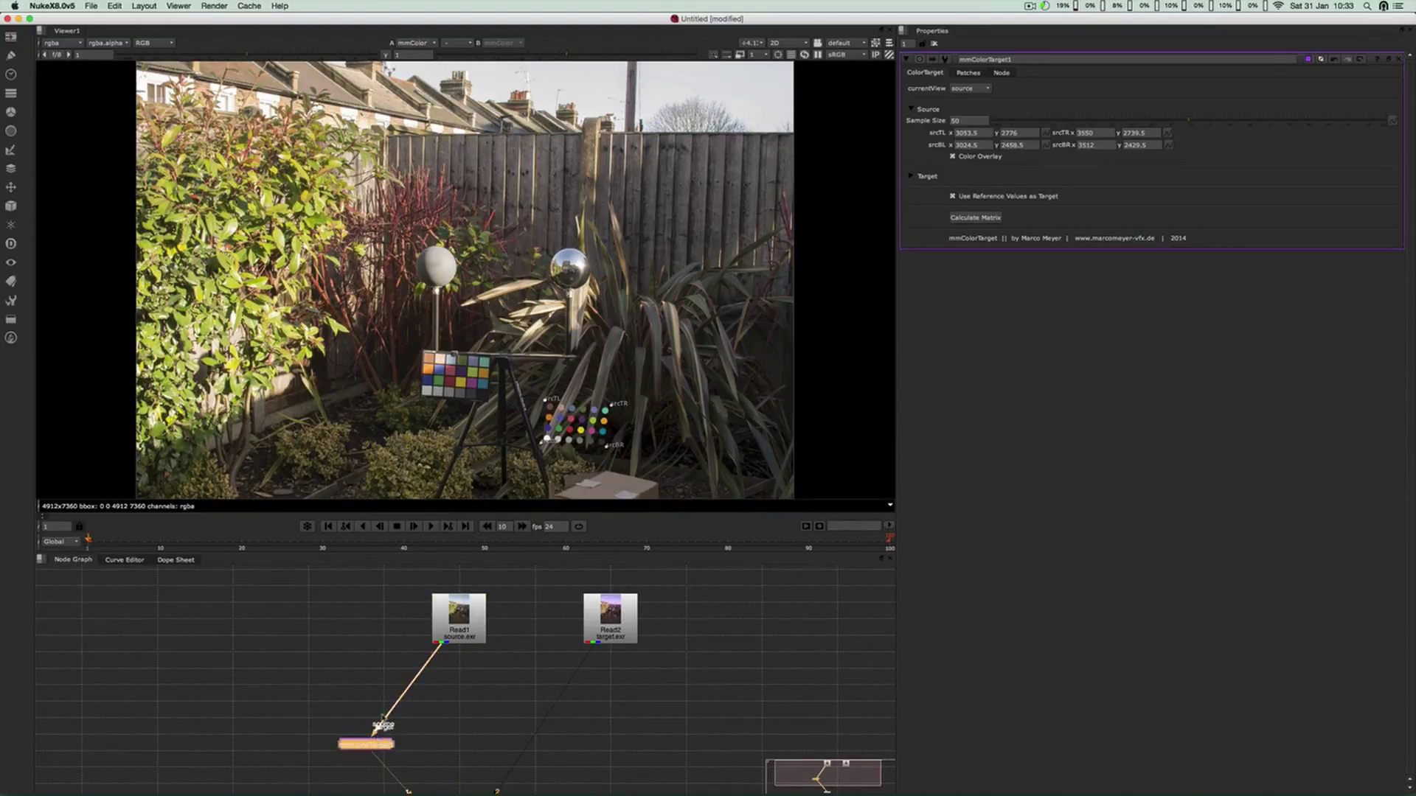
pyautogui.press('super+d')
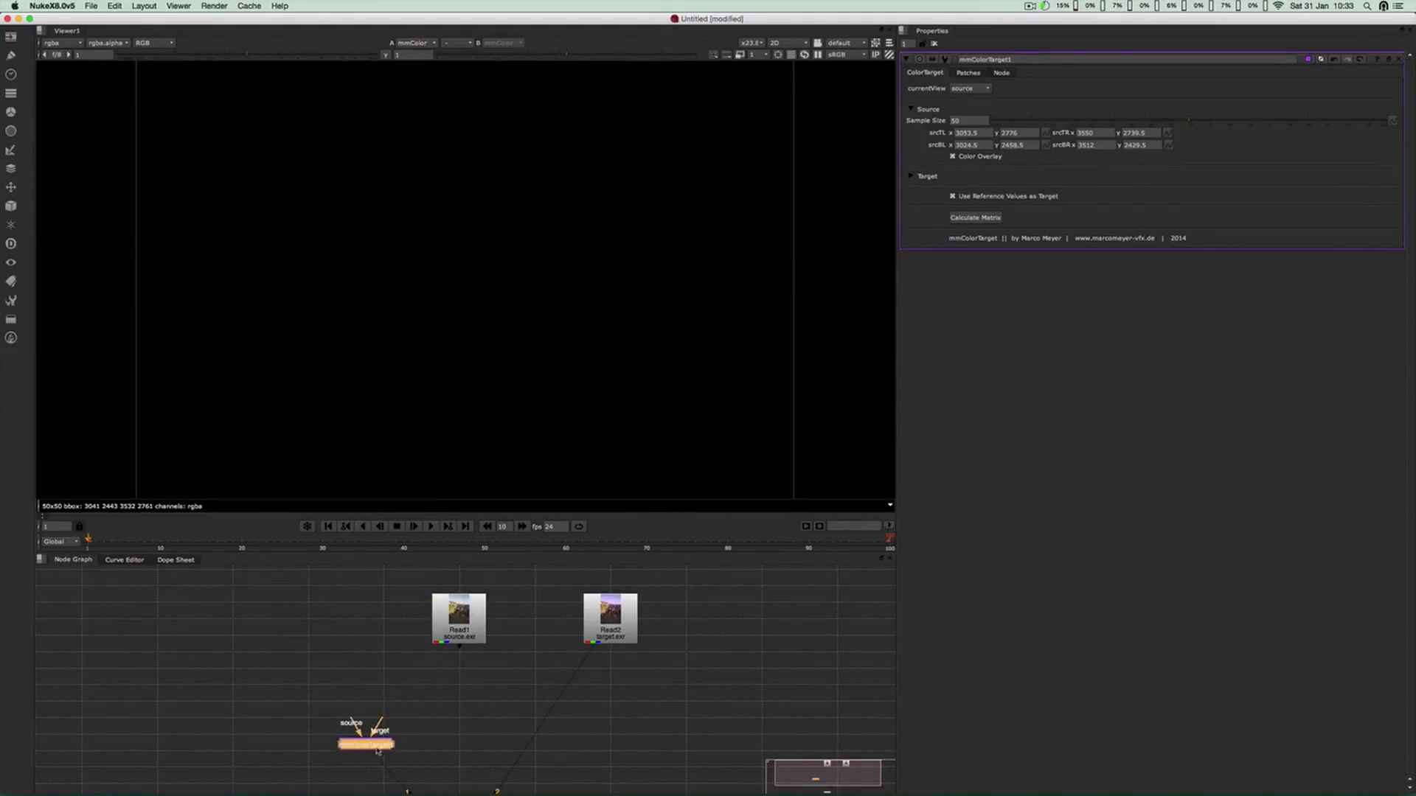
pyautogui.moveTo(375, 739); pyautogui.dragTo(385, 732)
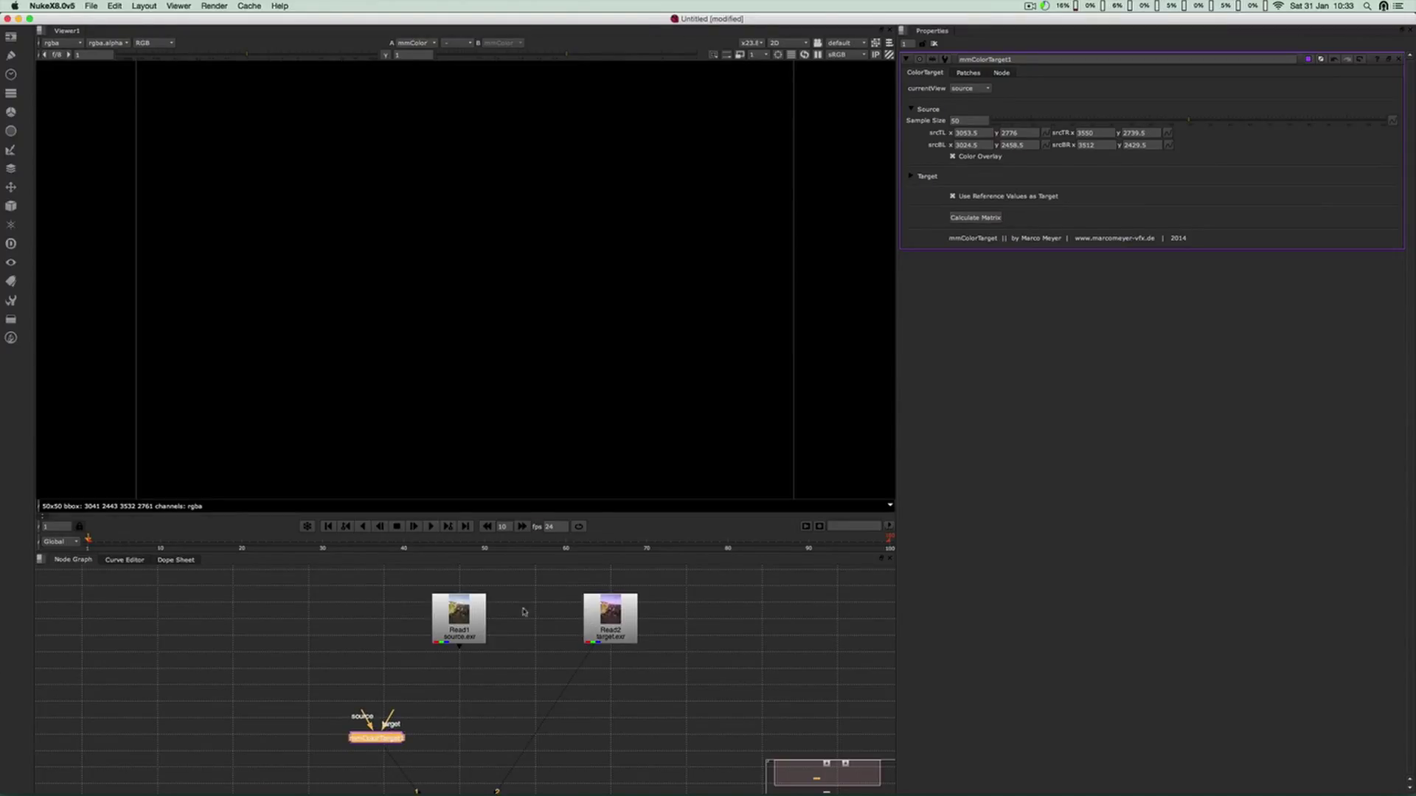
# View target.exr and source.exr in turn through viewer input 1
pyautogui.click(457, 620)
pyautogui.click(618, 615)
pyautogui.press('1')
pyautogui.click(461, 610)
pyautogui.press('1')
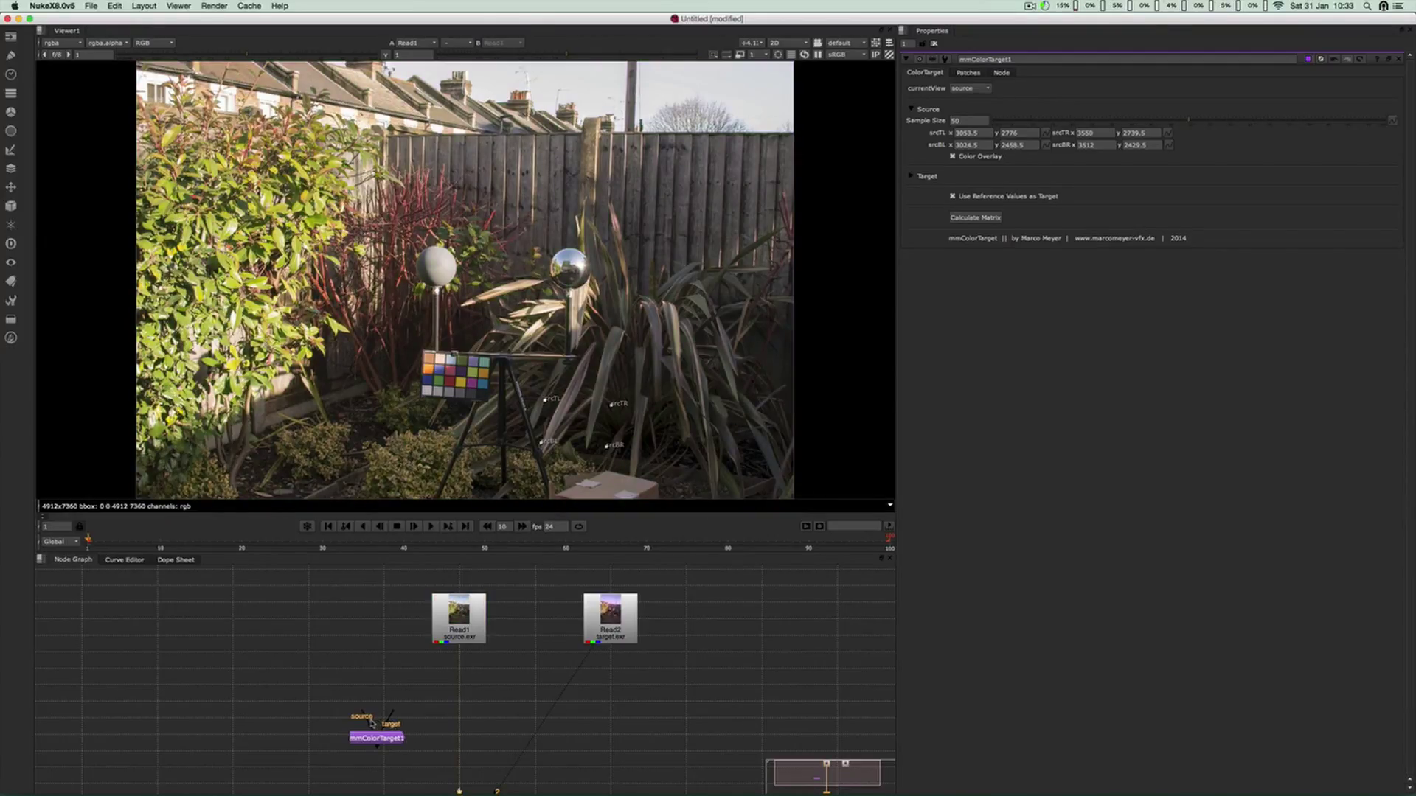
# Connect mmColorTarget's target input to source.exr and its source input to target.exr, centre it below both, and view its output
pyautogui.moveTo(389, 724); pyautogui.dragTo(624, 640)
pyautogui.moveTo(373, 716); pyautogui.dragTo(611, 623)
pyautogui.moveTo(392, 741); pyautogui.dragTo(525, 758)
pyautogui.press('1')
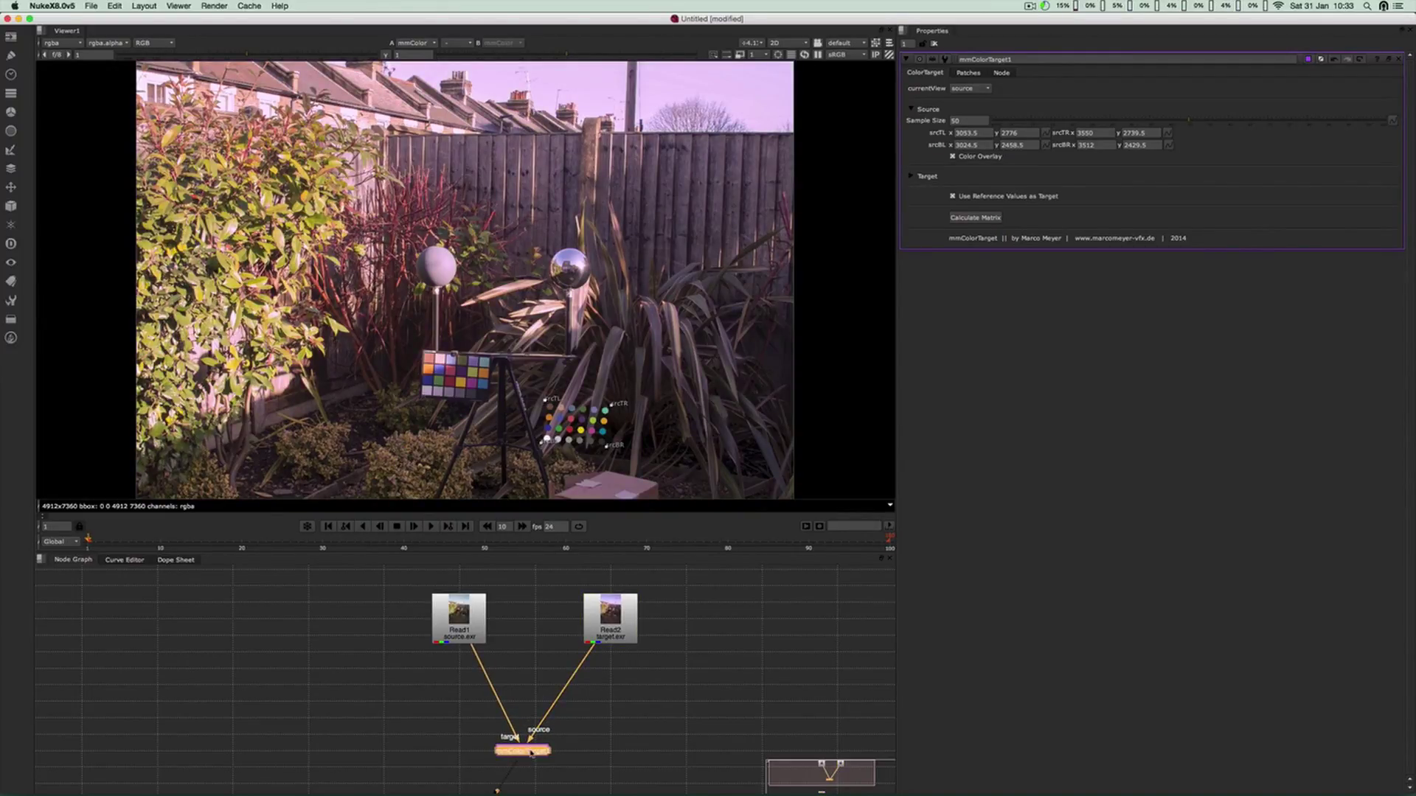
pyautogui.click(531, 757)
# Expand the Target settings of the mmColorTarget node
pyautogui.moveTo(661, 427); pyautogui.dragTo(686, 367, button='middle')
pyautogui.scroll(1, 688, 365)
pyautogui.click(911, 177)
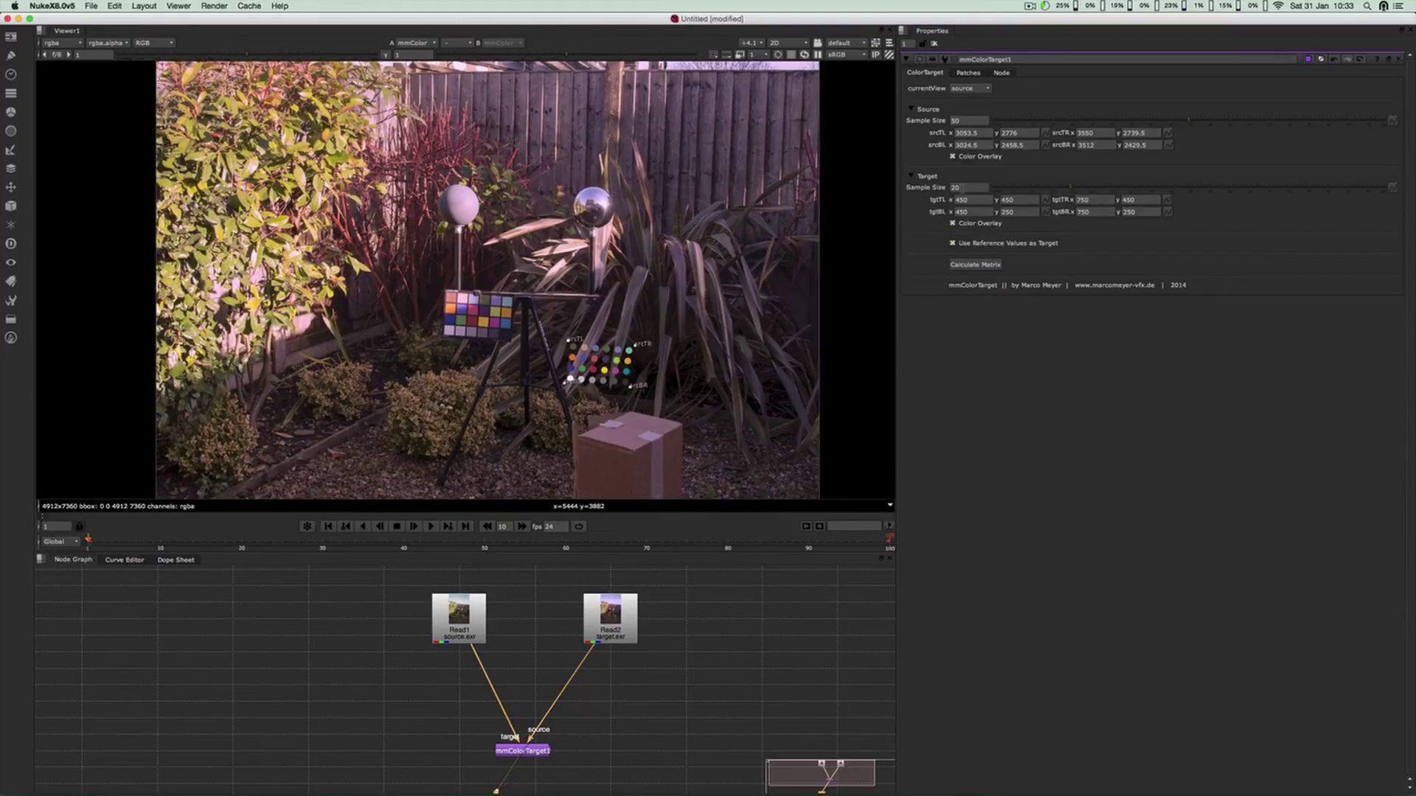
pyautogui.click(962, 190)
# Check the source.exr Read node in the viewer, and return to mmColorTarget's output around the colour checker
pyautogui.click(469, 630)
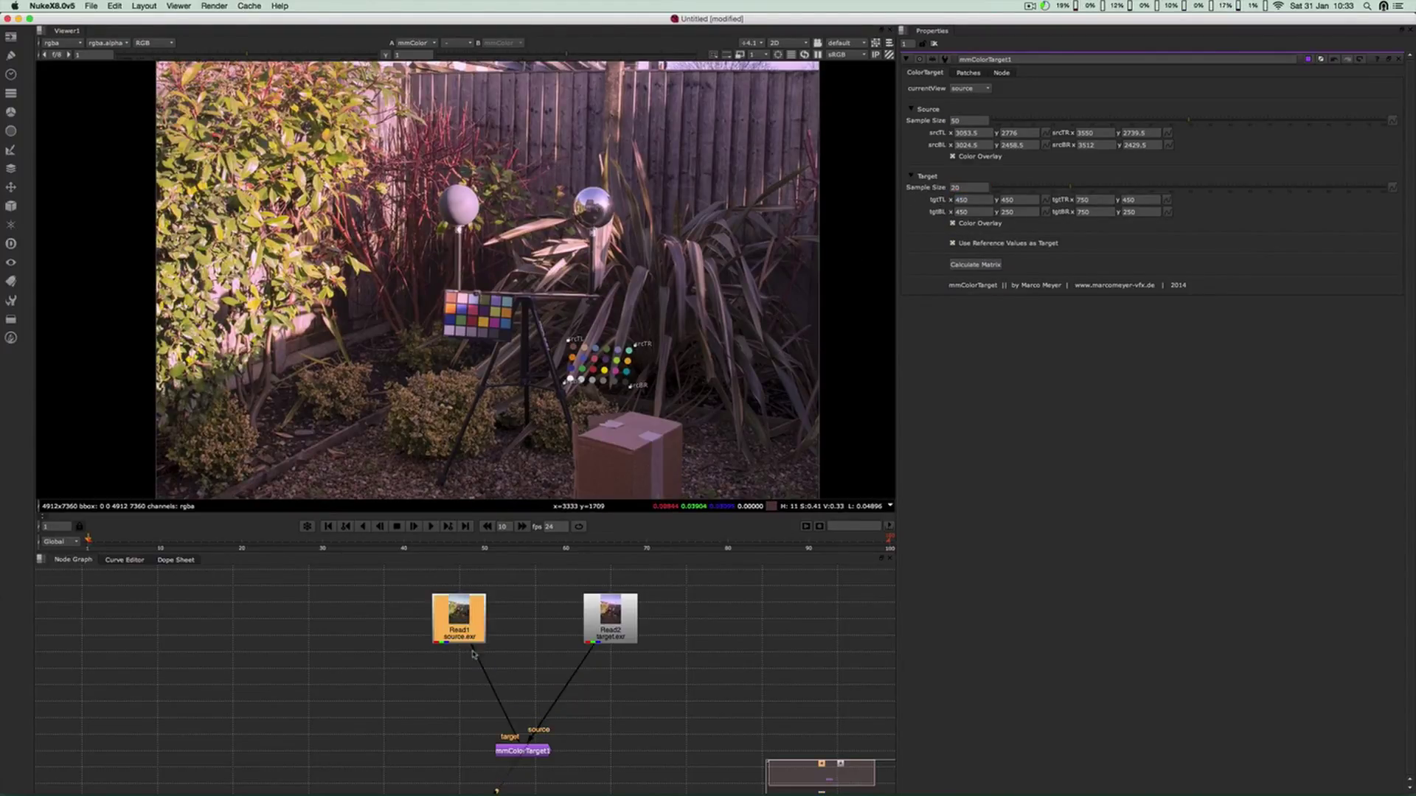
pyautogui.doubleClick(469, 628)
pyautogui.press('1')
pyautogui.scroll(2, 562, 361)
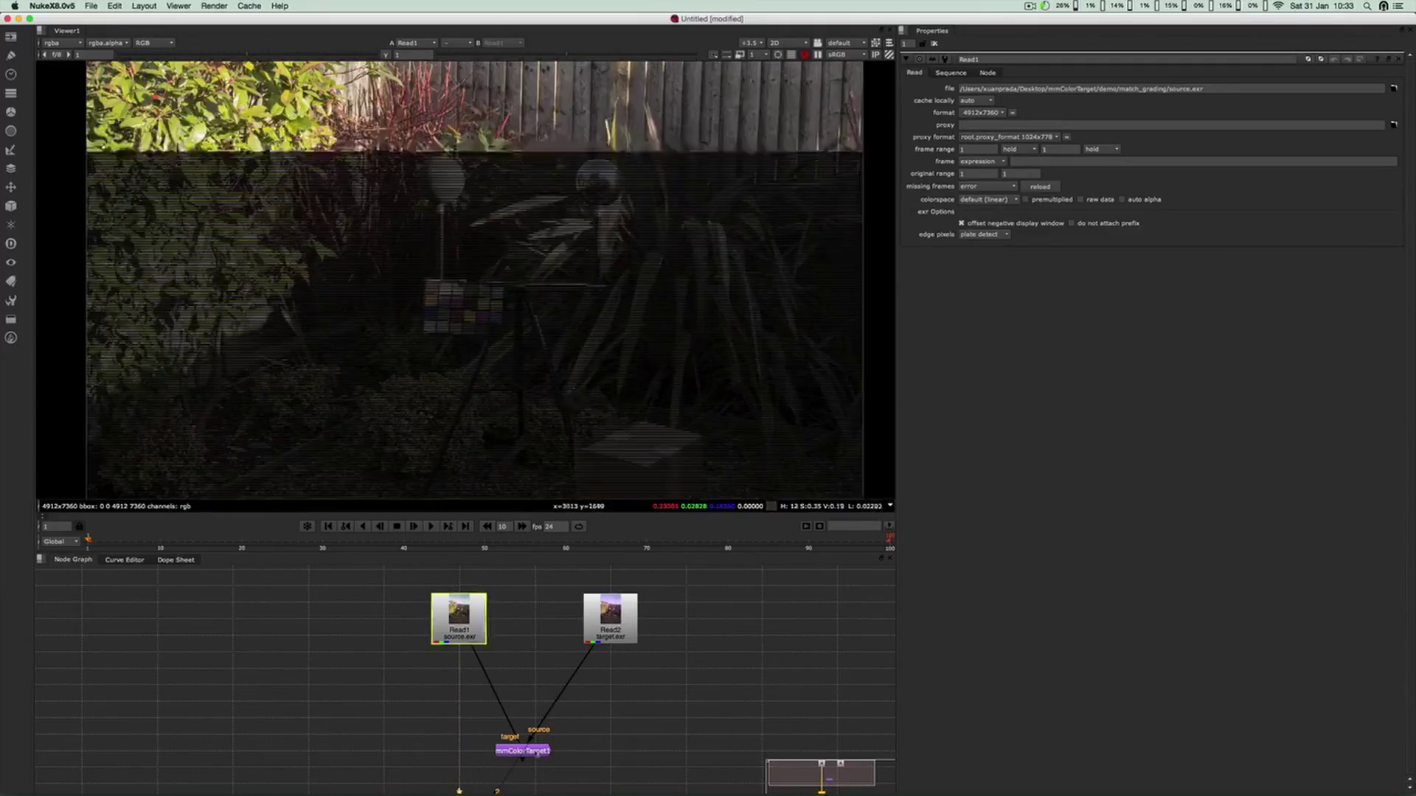
pyautogui.click(526, 755)
pyautogui.press('1')
pyautogui.scroll(3, 588, 347)
pyautogui.moveTo(594, 345); pyautogui.dragTo(629, 330, button='middle')
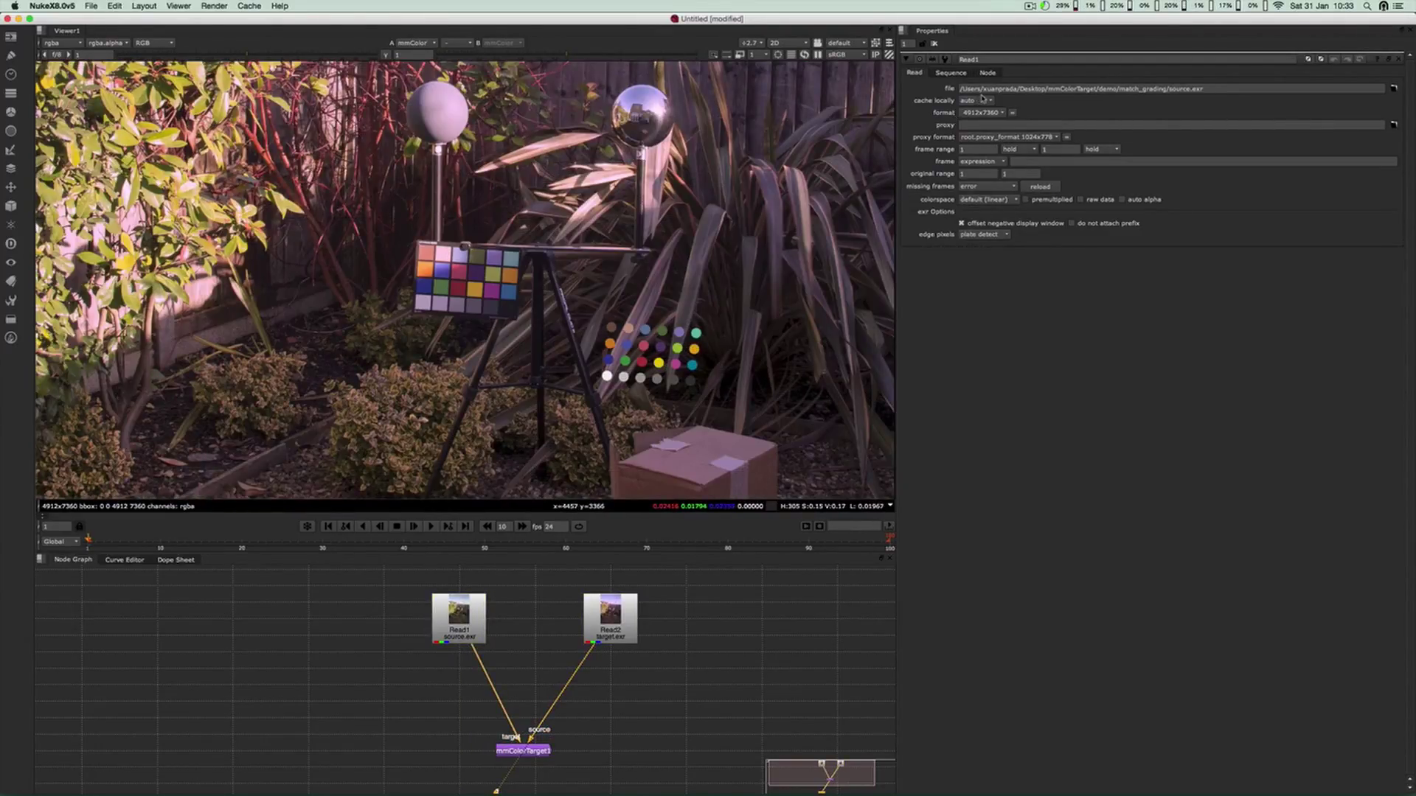
# Reopen the mmColorTarget node's properties and keep currentView set to source
pyautogui.doubleClick(521, 758)
pyautogui.moveTo(521, 758); pyautogui.dragTo(539, 757)
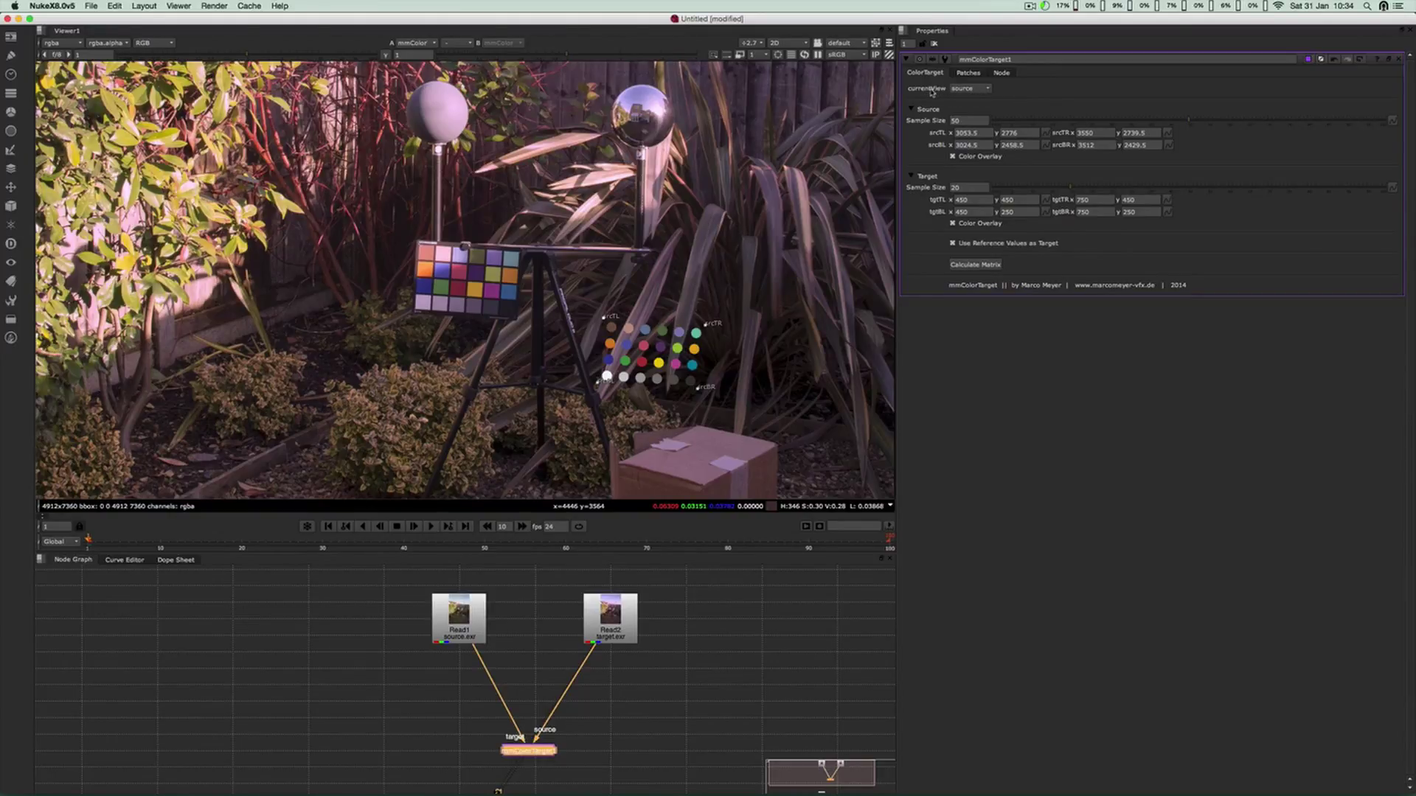
pyautogui.click(950, 91)
pyautogui.click(980, 101)
pyautogui.click(981, 89)
pyautogui.click(966, 79)
# Place the source points on the colour checker's corners: srcTL about (2146, 3140), srcTR (2642, 3104), srcBL (2136, 2818), srcBR (2618, 2770)
pyautogui.moveTo(606, 320); pyautogui.dragTo(420, 244)
pyautogui.moveTo(704, 324); pyautogui.dragTo(521, 250)
pyautogui.moveTo(599, 382); pyautogui.dragTo(417, 306)
pyautogui.moveTo(698, 387); pyautogui.dragTo(516, 317)
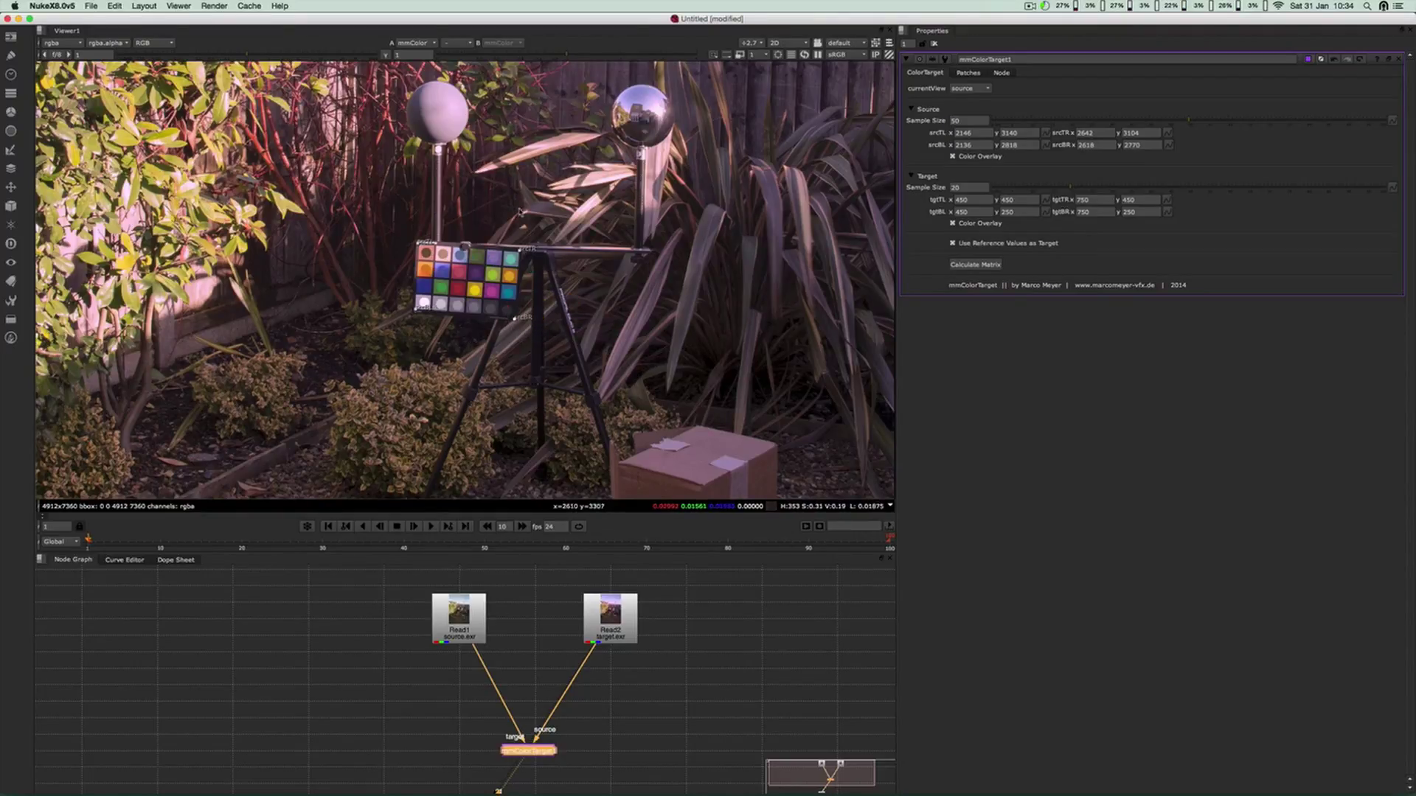
# Refine the source corner points to about srcTL (2148.5, 3139), srcTR (2643, 3100.5), srcBL (2130, 2822) and srcBR (2618, 2781.5)
pyautogui.scroll(5, 520, 315)
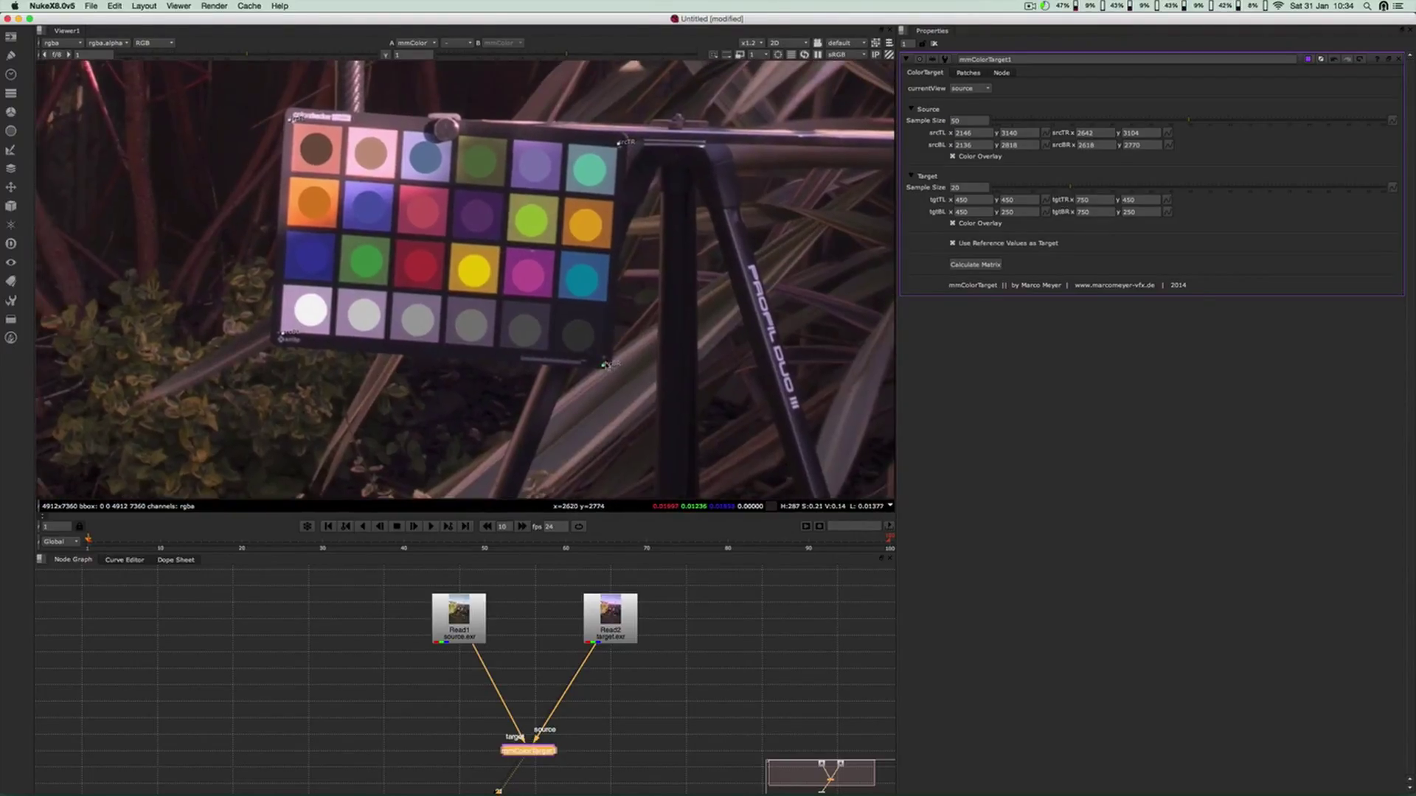
pyautogui.moveTo(610, 369); pyautogui.dragTo(606, 366)
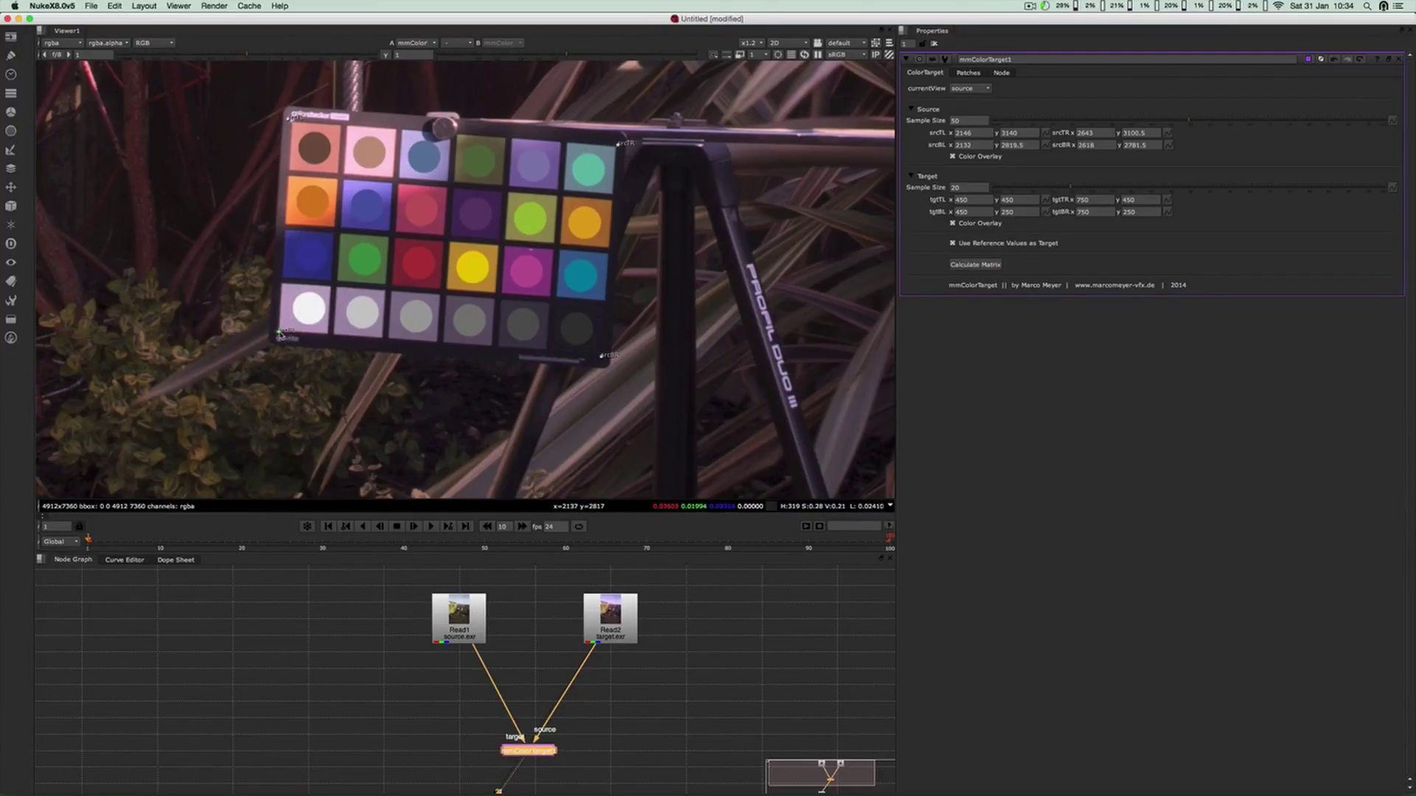
pyautogui.moveTo(280, 333); pyautogui.dragTo(276, 331)
pyautogui.moveTo(300, 126); pyautogui.dragTo(301, 127)
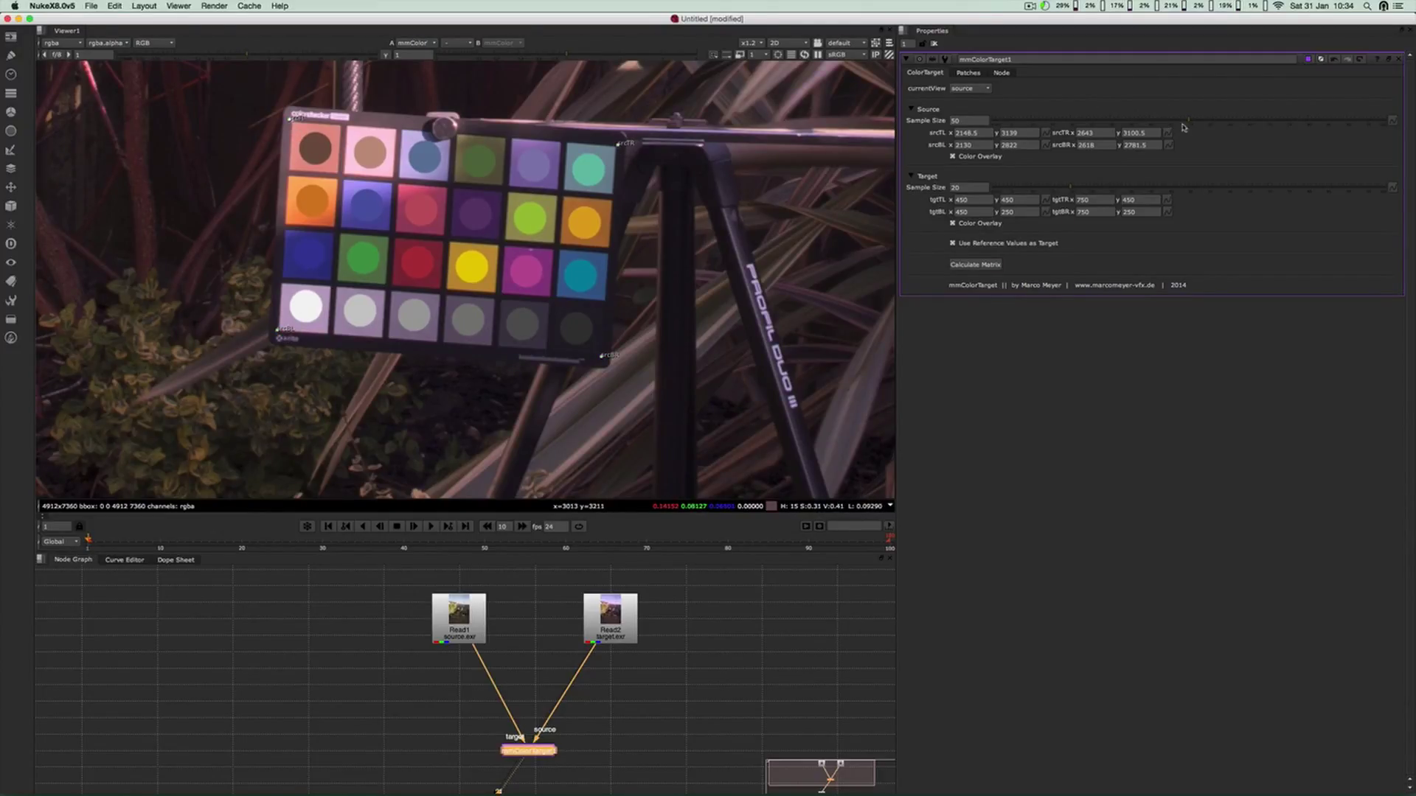
# Set the Source Sample Size to about 43.8
pyautogui.moveTo(1184, 123); pyautogui.dragTo(1182, 134)
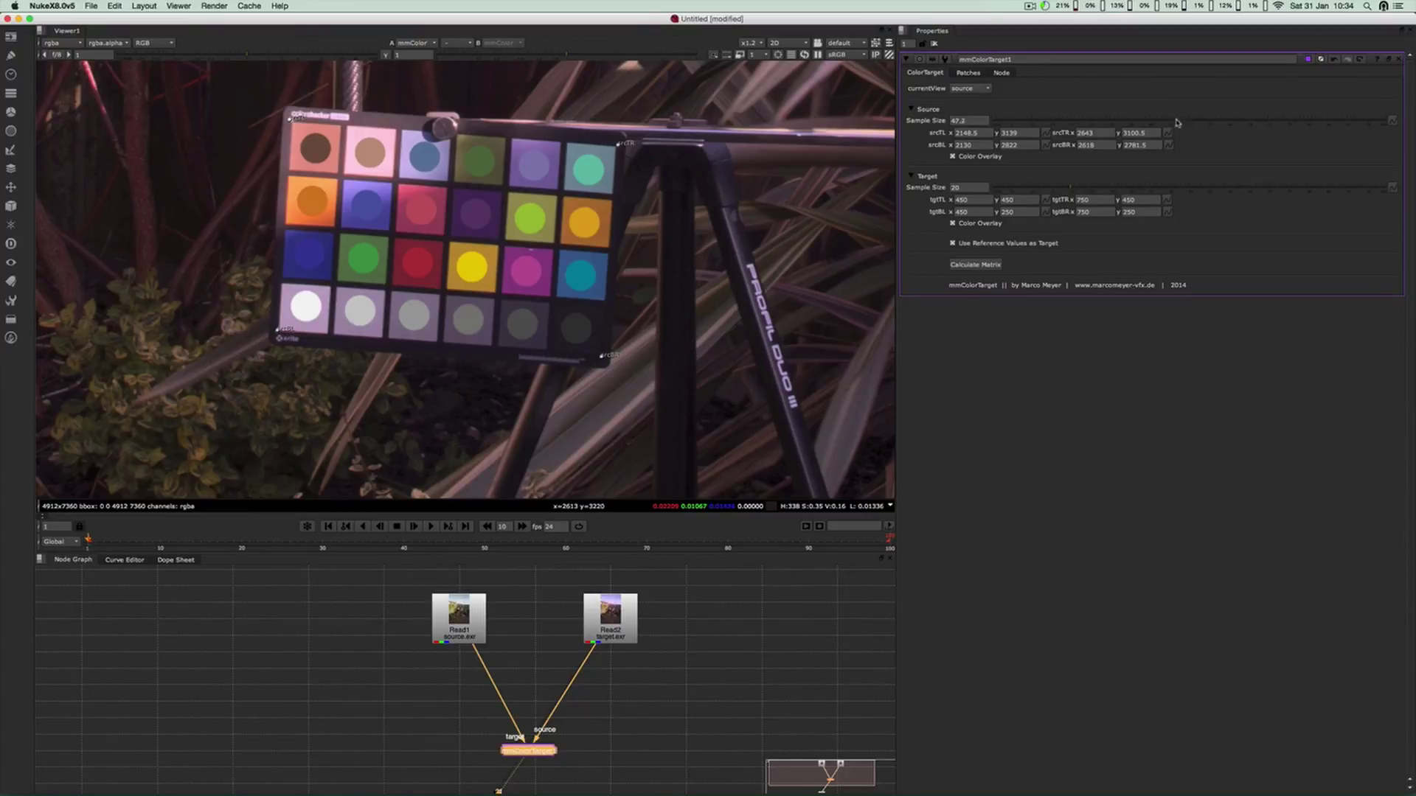
pyautogui.moveTo(1179, 124); pyautogui.dragTo(1165, 127)
# Set mmColorTarget's currentView to target
pyautogui.click(617, 702)
pyautogui.scroll(-5, 613, 697)
pyautogui.moveTo(608, 716); pyautogui.dragTo(584, 691, button='middle')
pyautogui.scroll(2, 584, 691)
pyautogui.click(539, 686)
pyautogui.click(977, 89)
pyautogui.click(966, 102)
# Try to move the target corner points by hand towards the colour checker in the viewer
pyautogui.keyDown('alt'); pyautogui.moveTo(611, 400); pyautogui.dragTo(517, 433, button='middle'); pyautogui.keyUp('alt')
pyautogui.moveTo(585, 464); pyautogui.dragTo(595, 385, button='middle')
pyautogui.moveTo(580, 388); pyautogui.dragTo(653, 283)
pyautogui.scroll(4, 674, 316)
pyautogui.scroll(2, 674, 315)
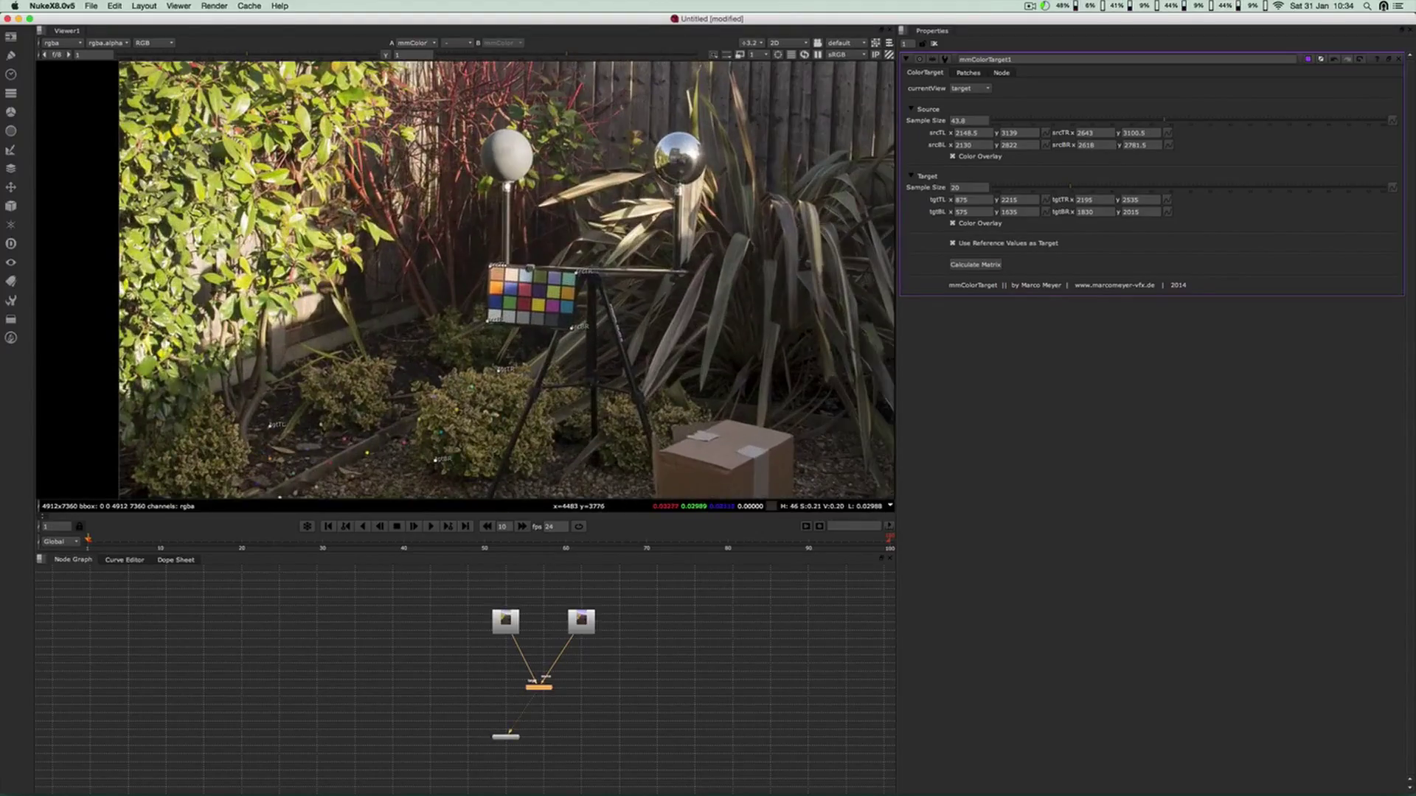
# Copy the Source Sample Size of 43.8 into the Target Sample Size
pyautogui.moveTo(968, 121); pyautogui.dragTo(943, 121)
pyautogui.press('super+c')
pyautogui.doubleClick(956, 187)
pyautogui.press('super+v')
# Copy the srcTL coordinates to tgtTL, giving x 2148.5 and y 3139
pyautogui.doubleClick(966, 133)
pyautogui.hotkey('ctrl', 'c')
pyautogui.doubleClick(966, 200)
pyautogui.hotkey('ctrl', 'v')
pyautogui.doubleClick(1009, 133)
pyautogui.hotkey('ctrl', 'c')
pyautogui.doubleClick(1008, 200)
pyautogui.hotkey('ctrl', 'v')
# Copy the srcTR coordinates to tgtTR, giving x 2643 and y 3100.5
pyautogui.doubleClick(1085, 133)
pyautogui.doubleClick(1098, 199)
pyautogui.press('super+v')
pyautogui.doubleClick(1142, 133)
pyautogui.hotkey('ctrl', 'c')
pyautogui.doubleClick(1133, 200)
pyautogui.hotkey('ctrl', 'v')
# Copy the srcBL coordinates to tgtBL, giving x 2130 and y 2822
pyautogui.doubleClick(966, 144)
pyautogui.hotkey('ctrl', 'c')
pyautogui.doubleClick(963, 212)
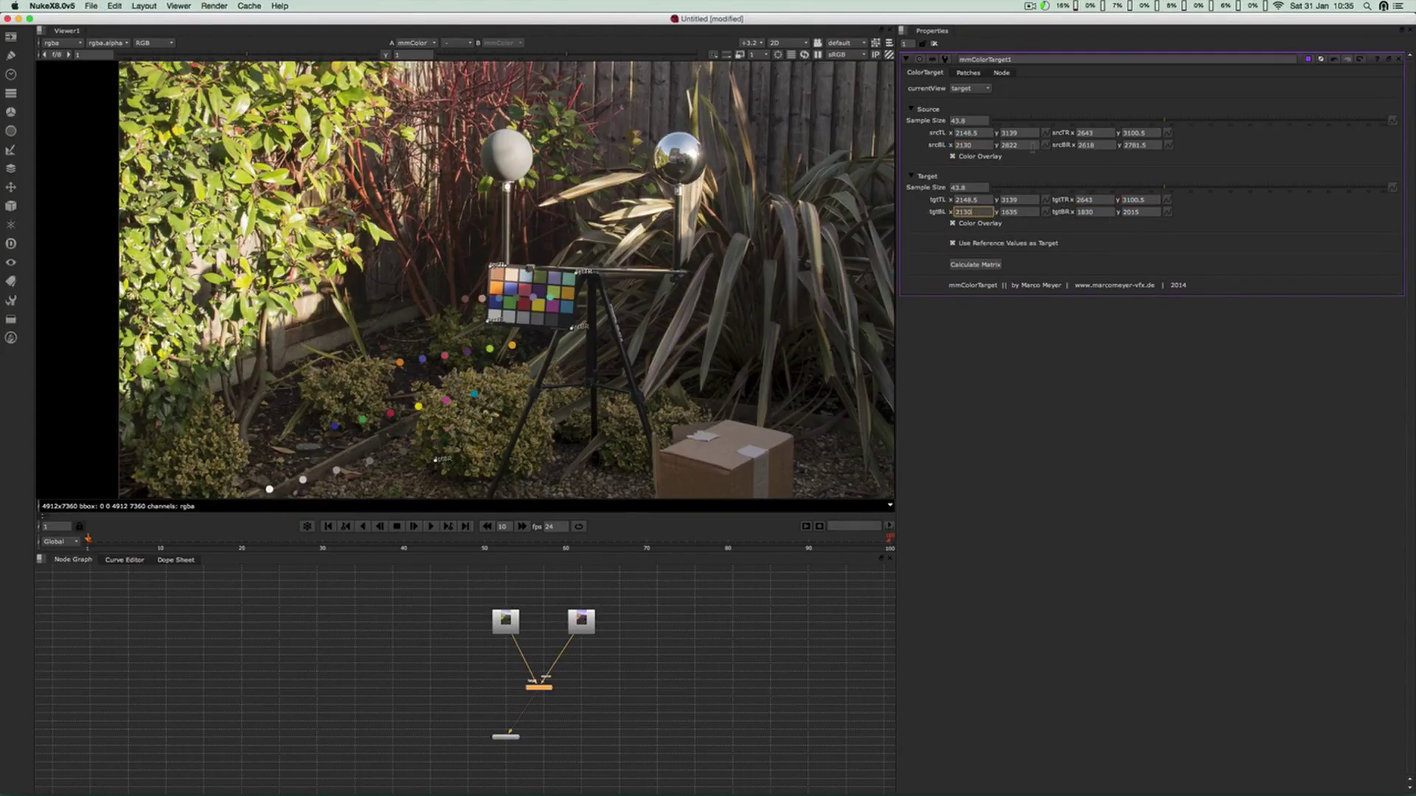
pyautogui.moveTo(1022, 146); pyautogui.dragTo(999, 145)
pyautogui.press('super+c')
pyautogui.moveTo(1022, 213); pyautogui.dragTo(998, 212)
pyautogui.press('super+v')
# Copy the srcBR coordinates to tgtBR, giving x 2618 and y 2781.5
pyautogui.moveTo(1099, 146); pyautogui.dragTo(1081, 145)
pyautogui.hotkey('ctrl', 'c')
pyautogui.doubleClick(1084, 211)
pyautogui.hotkey('ctrl', 'v')
pyautogui.doubleClick(1139, 145)
pyautogui.hotkey('ctrl', 'c')
pyautogui.doubleClick(1139, 211)
pyautogui.hotkey('ctrl', 'v')
pyautogui.scroll(4, 616, 374)
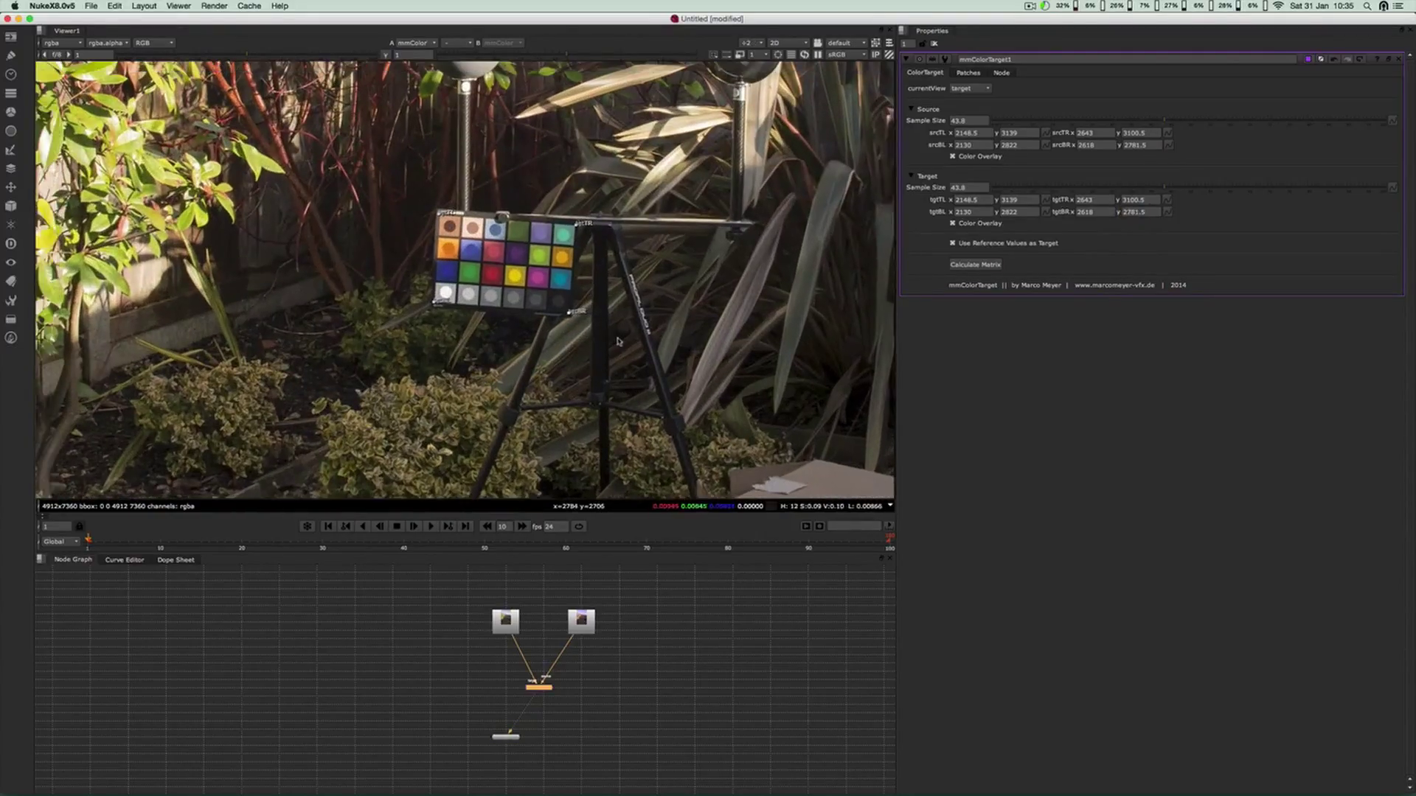
# Check the source and target views of mmColorTarget, and examine all the patches in the compare view
pyautogui.click(970, 90)
pyautogui.click(972, 78)
pyautogui.click(977, 89)
pyautogui.click(979, 99)
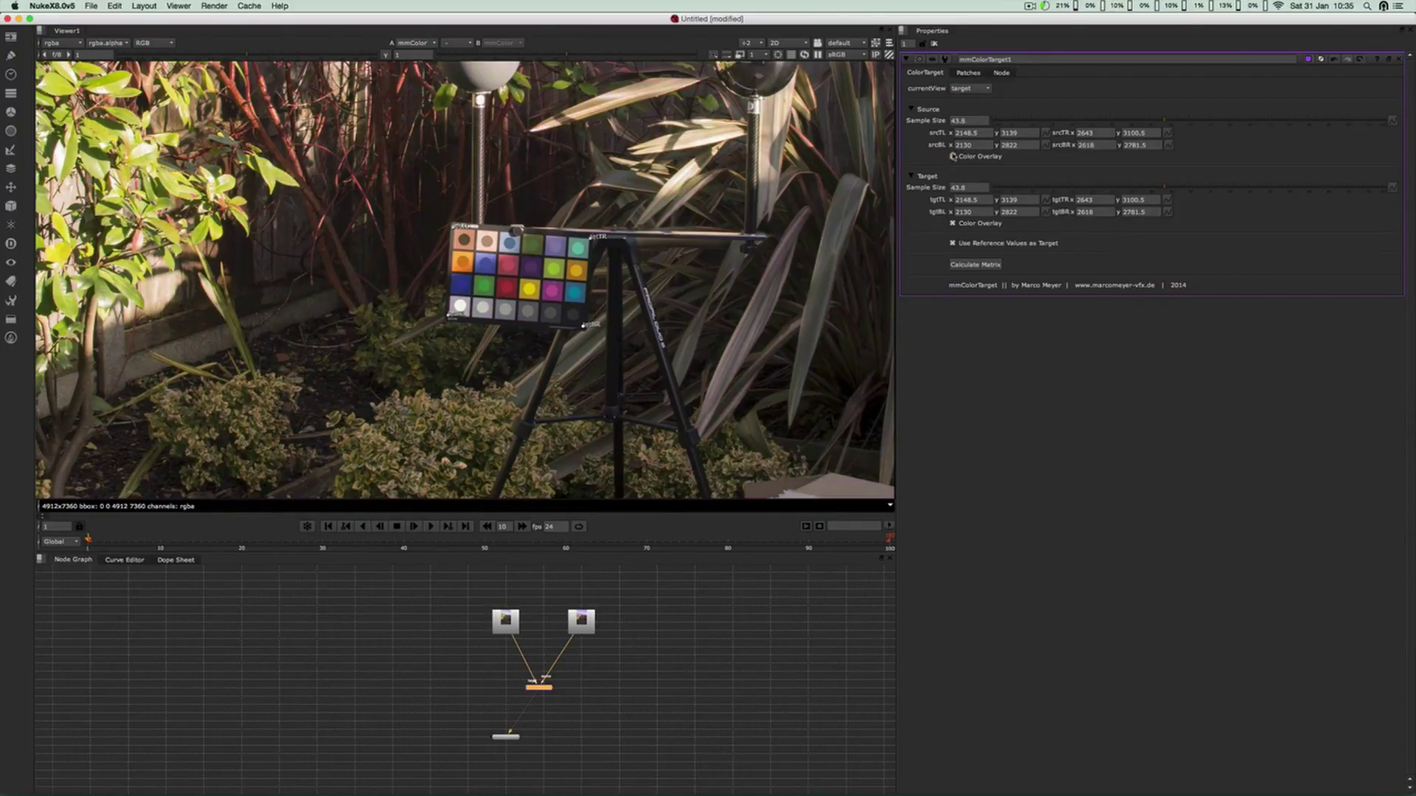
pyautogui.click(972, 89)
pyautogui.click(975, 101)
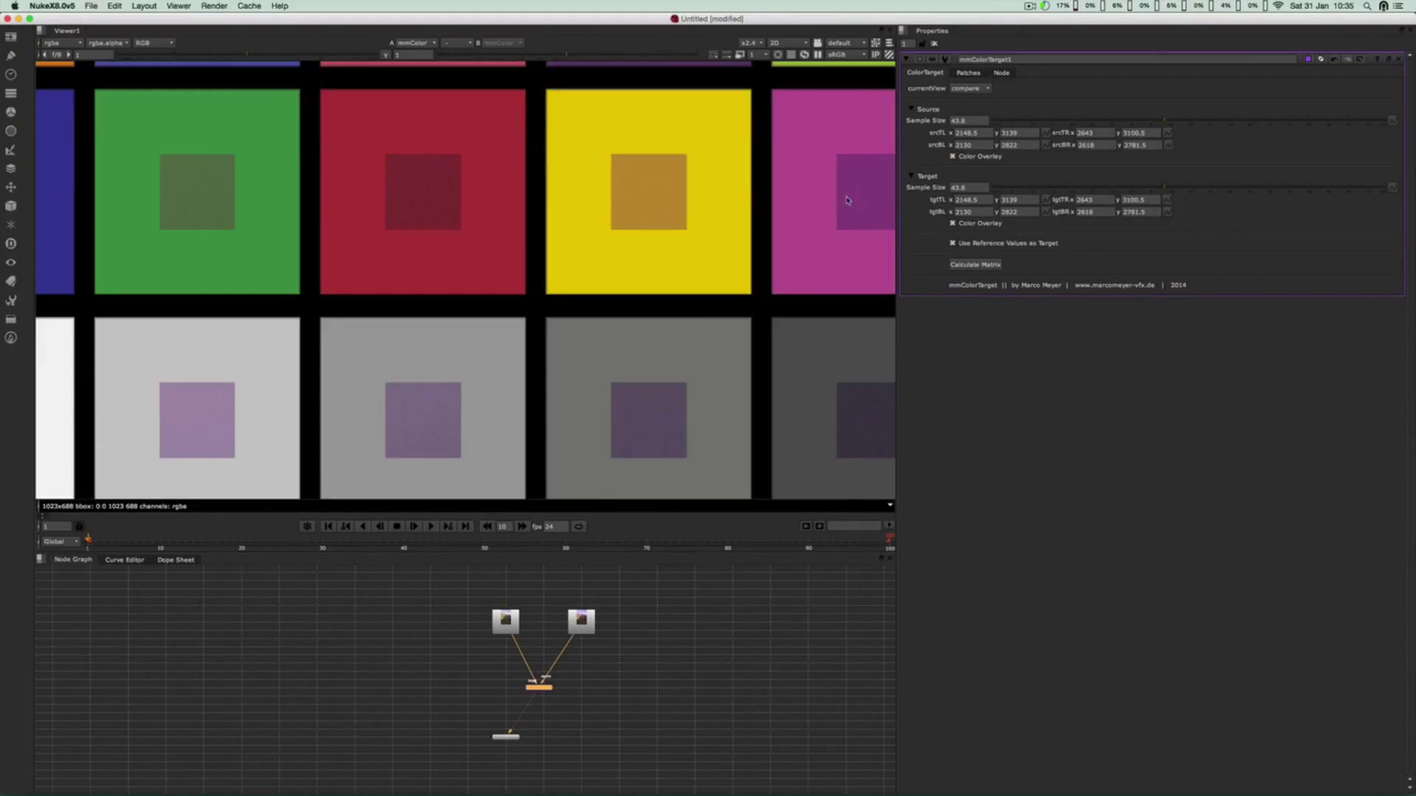
pyautogui.press('f')
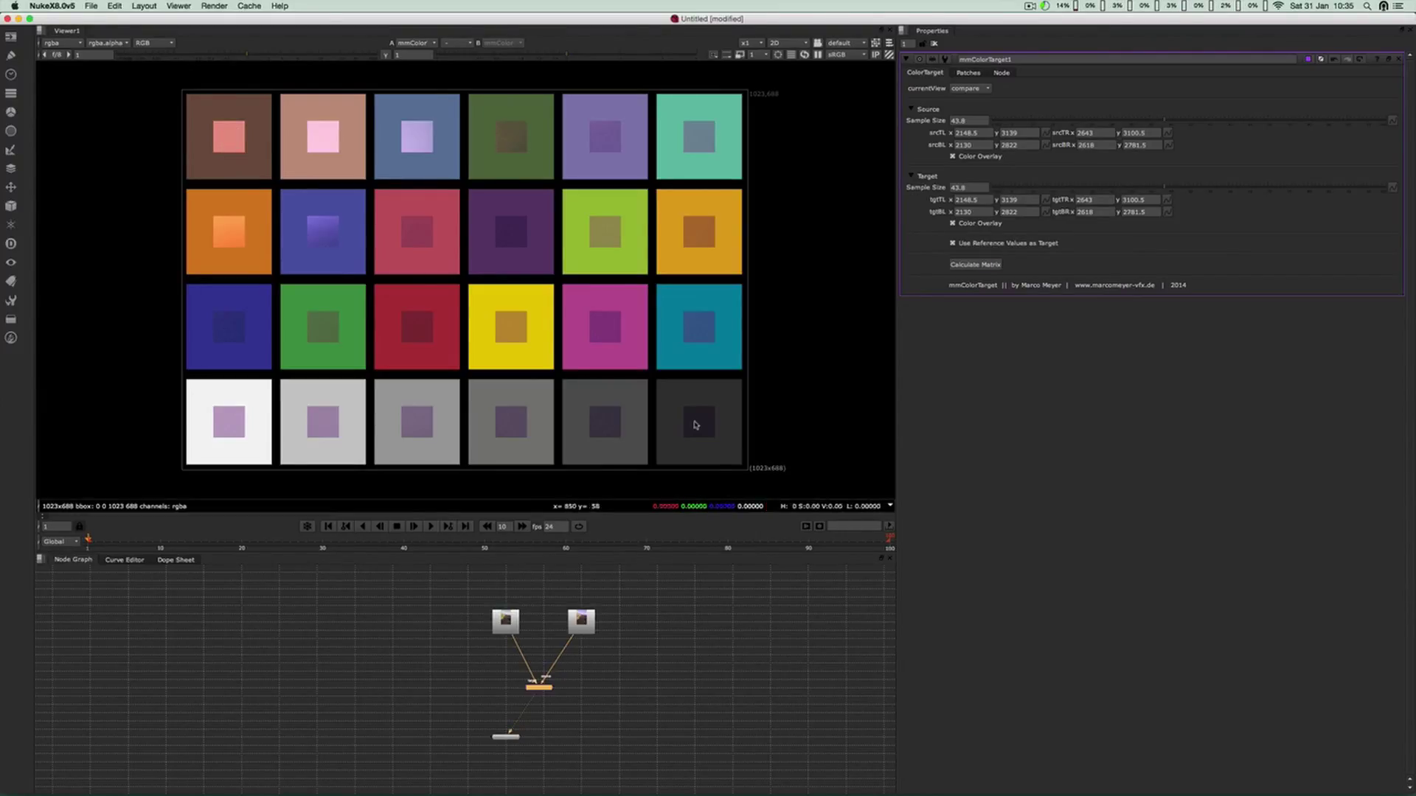
# Return currentView to source, disable Use Reference Values as Target, and calculate the colour matrix
pyautogui.click(970, 88)
pyautogui.click(968, 66)
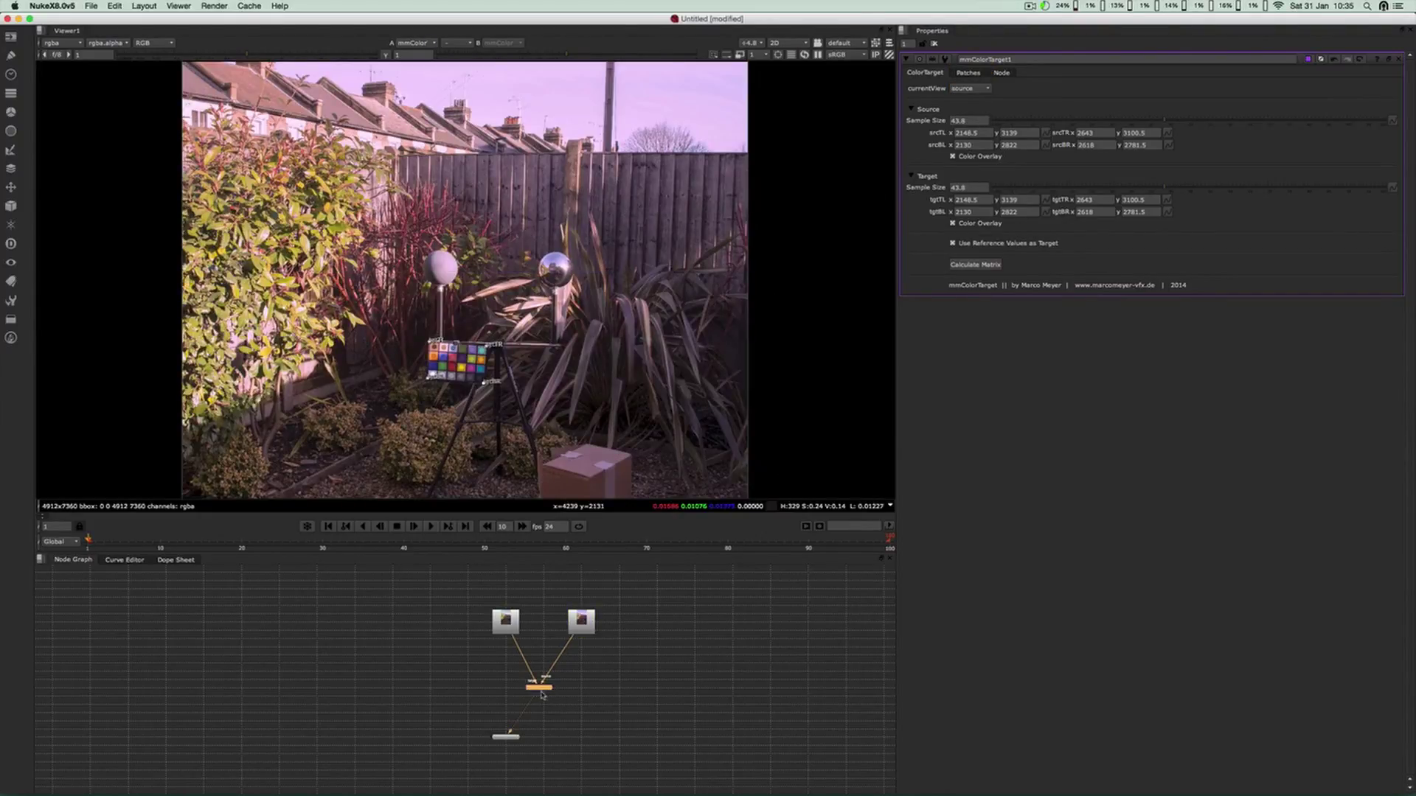
pyautogui.click(968, 248)
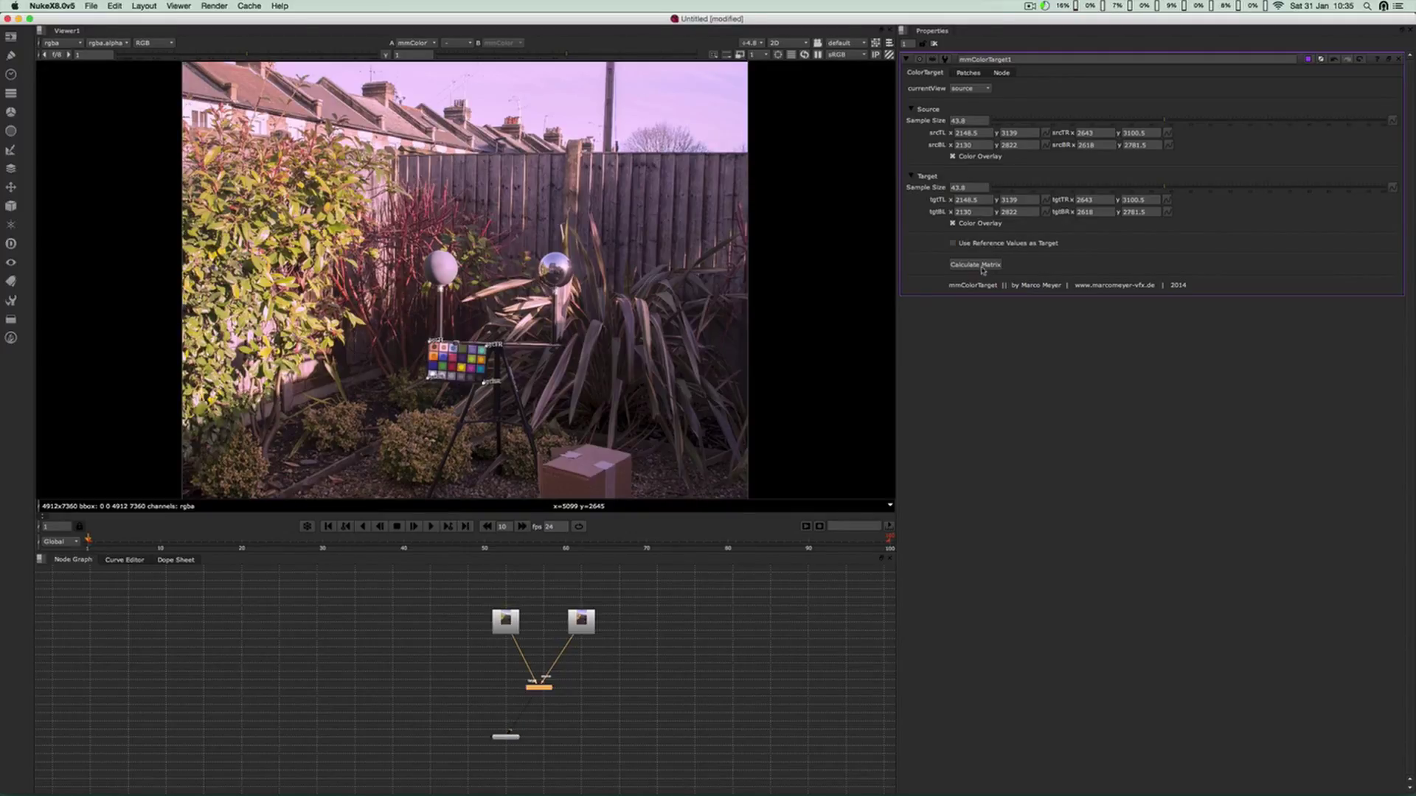
pyautogui.click(979, 268)
pyautogui.click(643, 668)
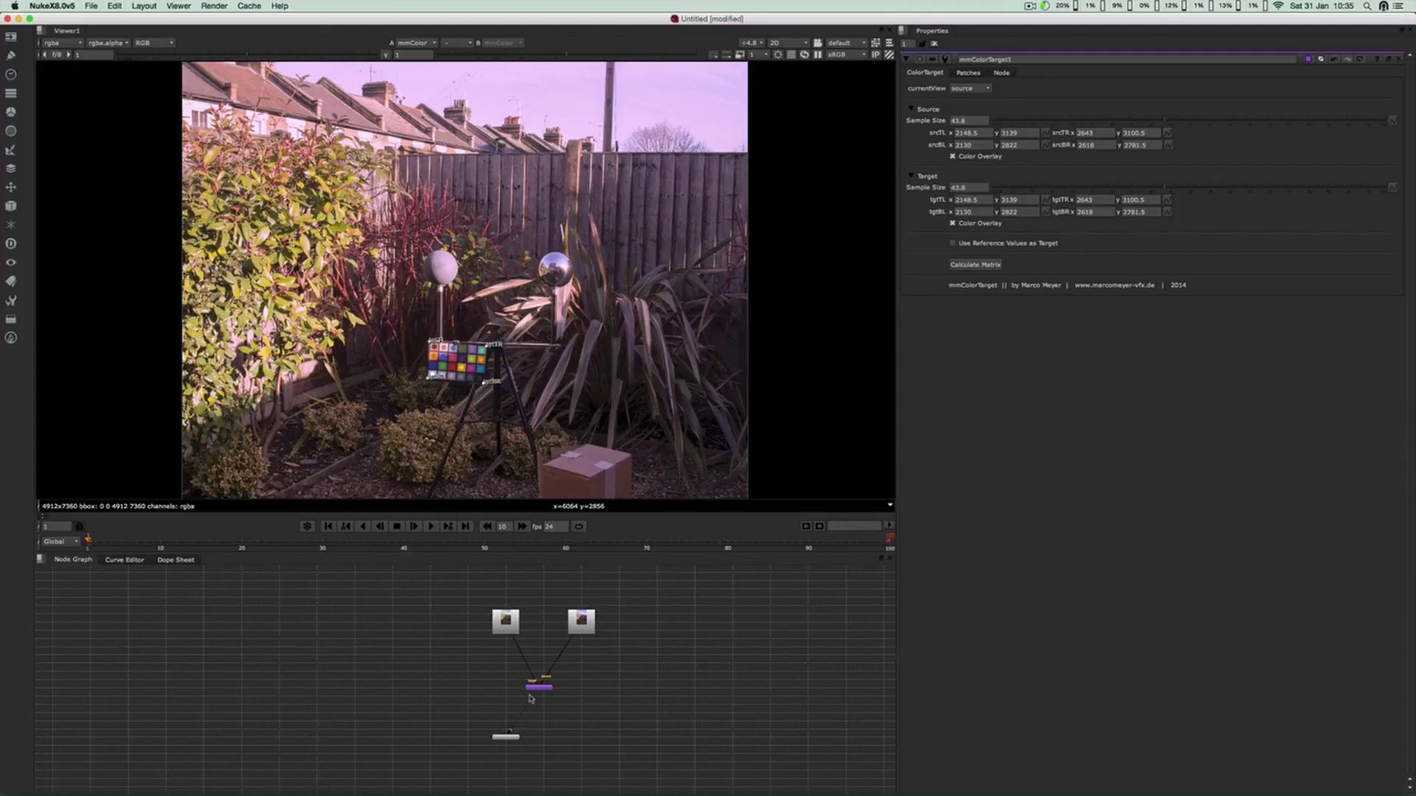
pyautogui.click(975, 265)
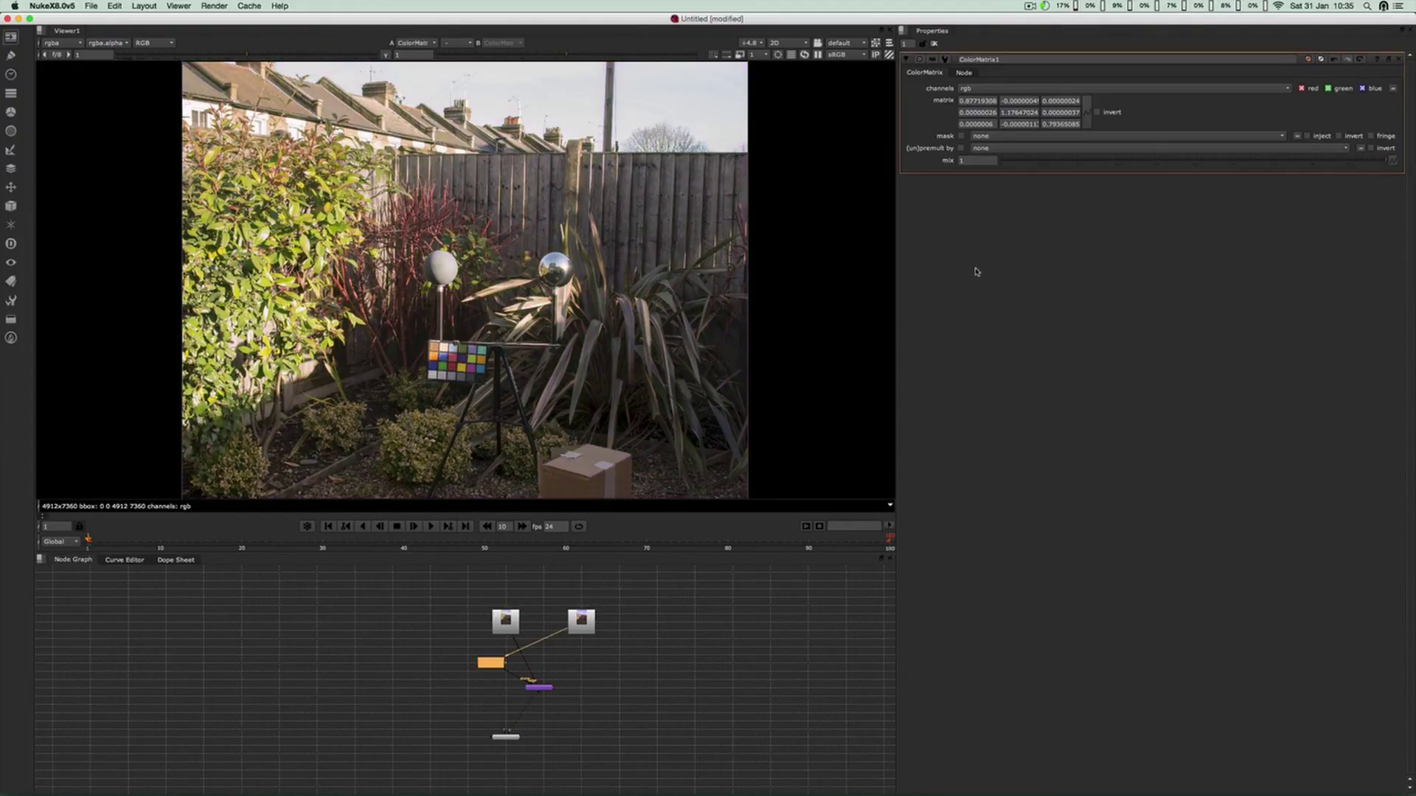
# Place the ColorMatrix node below the target.exr Read node, and open the source.exr Read node's properties
pyautogui.moveTo(494, 663); pyautogui.dragTo(657, 706)
pyautogui.click(510, 621)
pyautogui.doubleClick(506, 622)
pyautogui.click(506, 735)
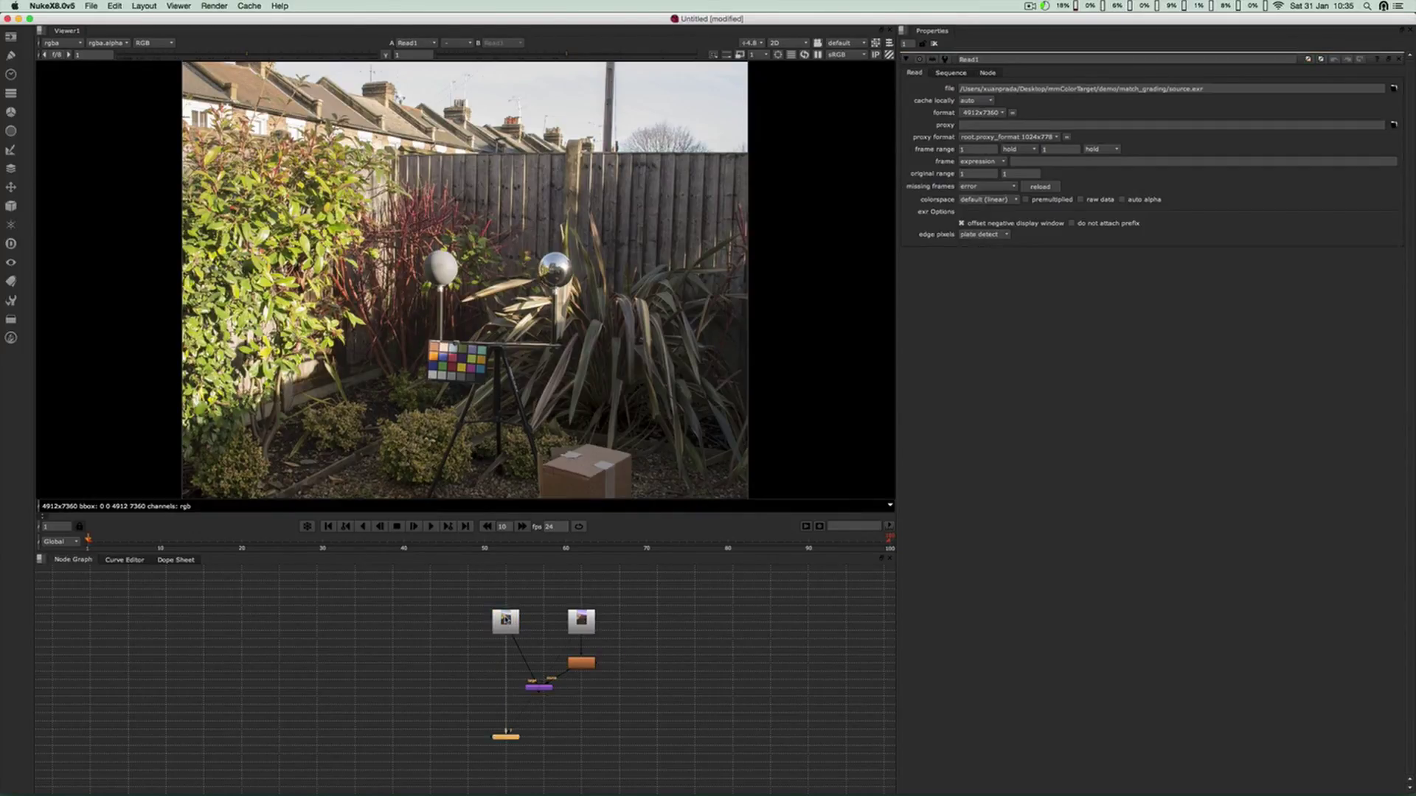
# Compare the ColorMatrix output with the source.exr image by alternating them in the viewer
pyautogui.click(584, 666)
pyautogui.press('1')
pyautogui.press('1')
pyautogui.click(508, 625)
pyautogui.press('1')
pyautogui.click(589, 666)
pyautogui.click(652, 663)
pyautogui.hotkey('ctrl', 'shift', 'z')
pyautogui.press('1')
pyautogui.press('2')
pyautogui.press('1')
pyautogui.press('2')
pyautogui.press('1')
pyautogui.press('2')
pyautogui.press('1')
pyautogui.hotkey('ctrl', 'shift', 'z')
pyautogui.hotkey('ctrl', 'z')
# Add a Write node after the ColorMatrix node
pyautogui.click(710, 669)
pyautogui.scroll(3, 568, 760)
pyautogui.click(601, 617)
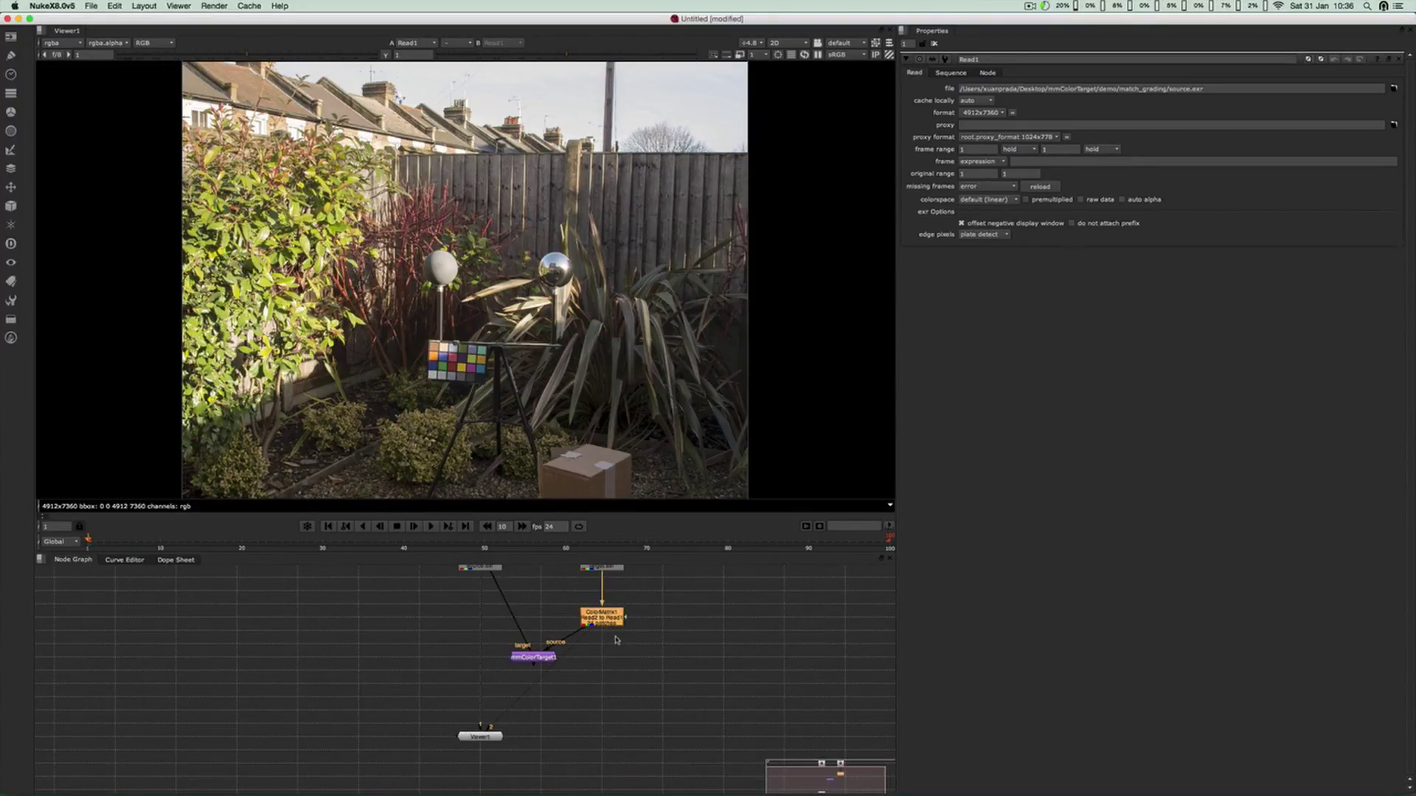
pyautogui.press('Tab')
pyautogui.write('writ')
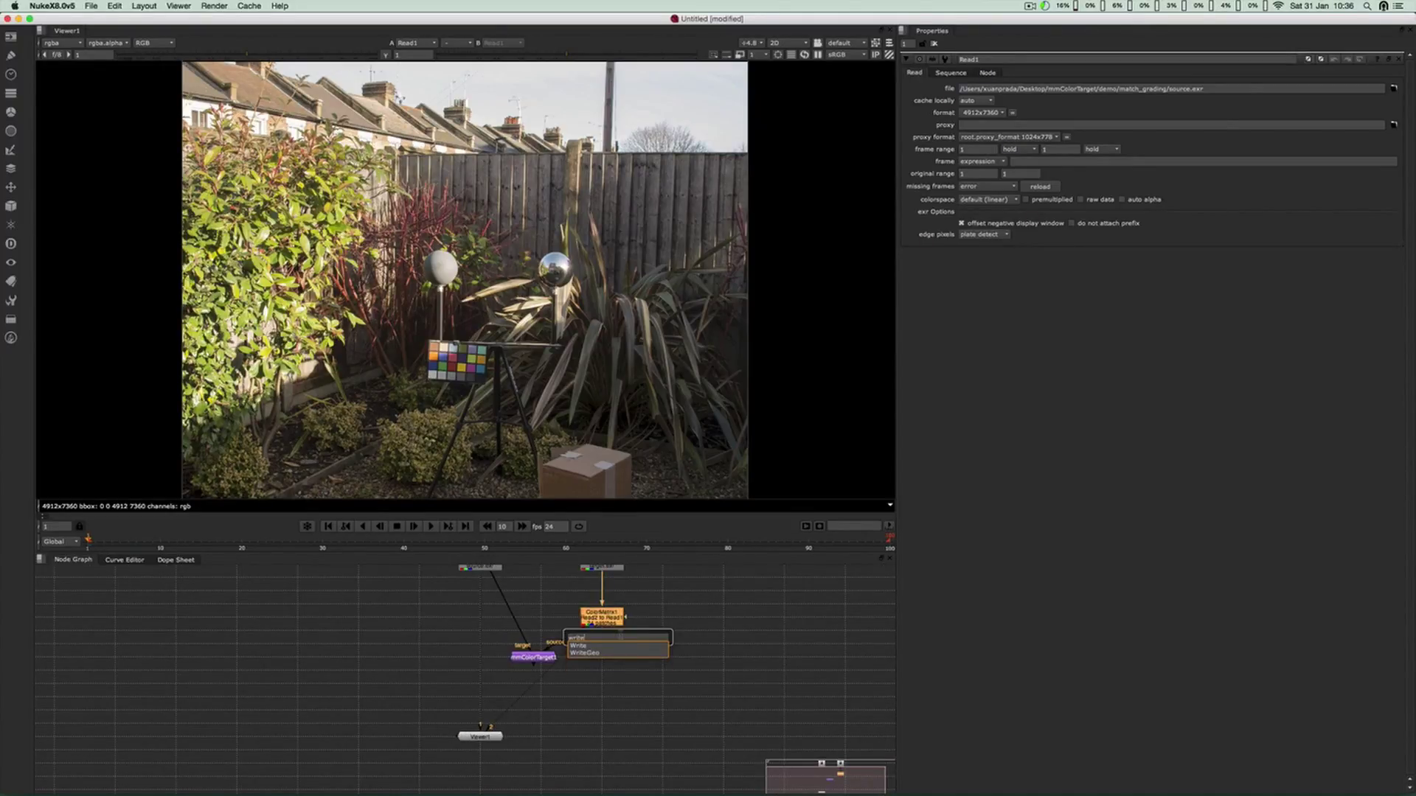
pyautogui.press('Return')
# Delete the Write node, and tidy the layout of the mmColorTarget and ColorMatrix nodes beneath the Read nodes
pyautogui.moveTo(602, 636); pyautogui.dragTo(484, 662)
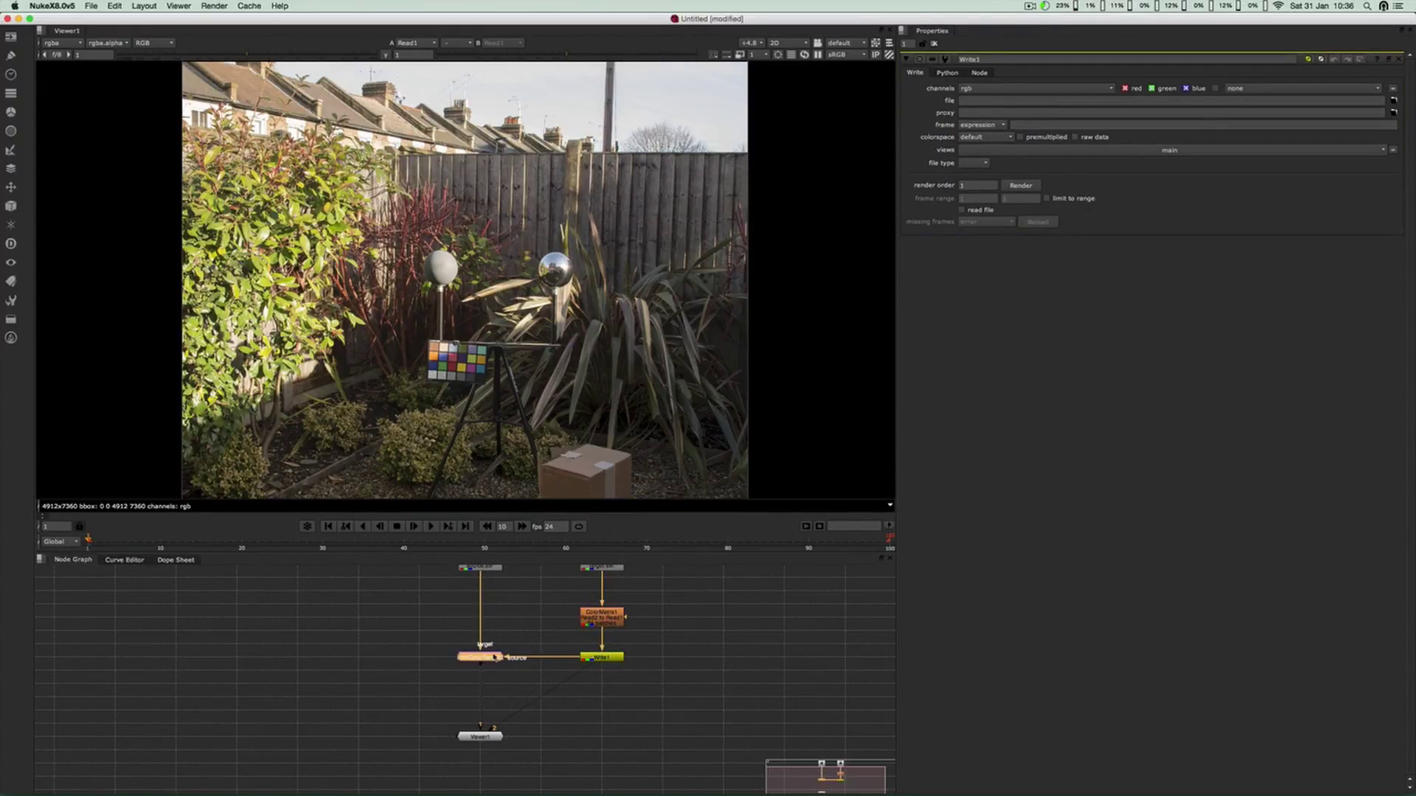
pyautogui.click(592, 657)
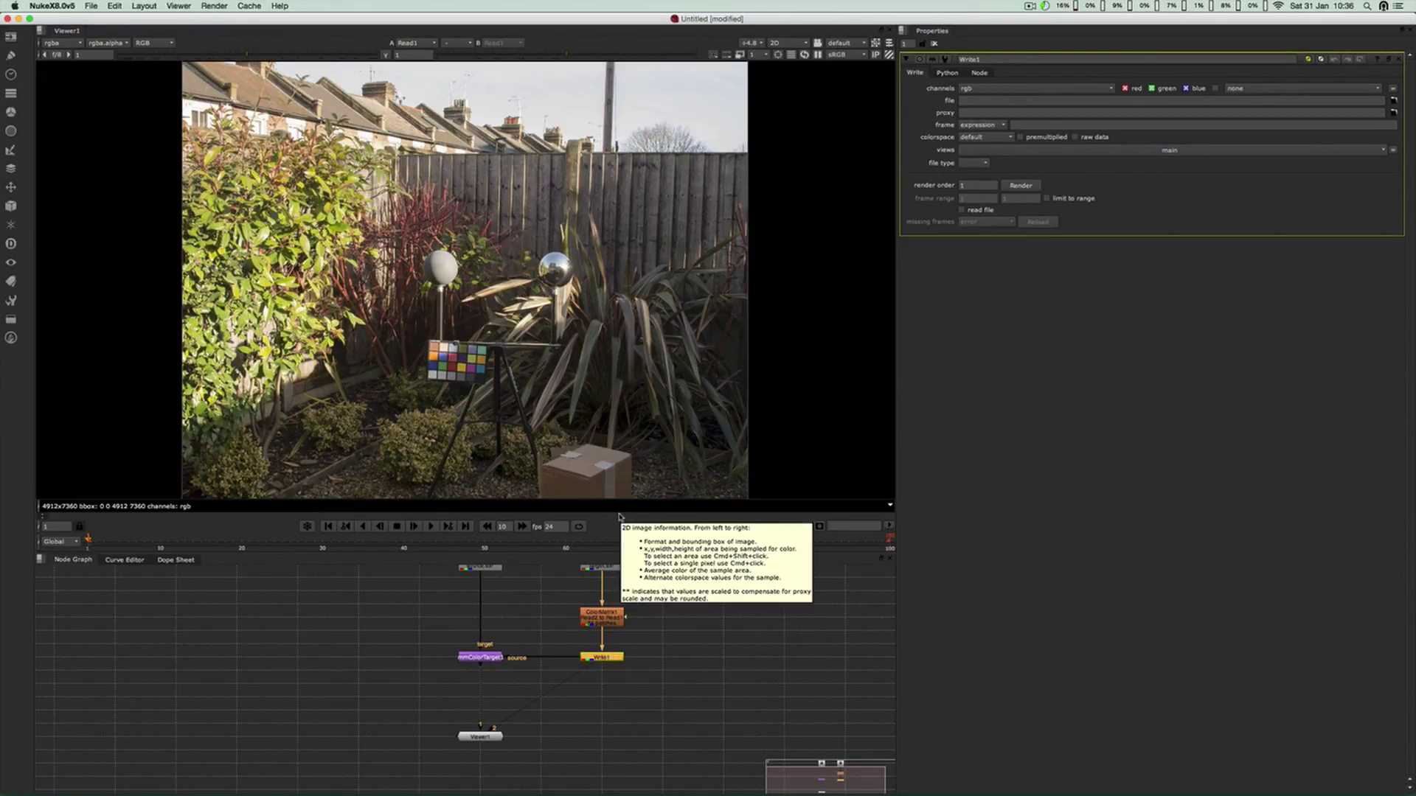
pyautogui.press('Delete')
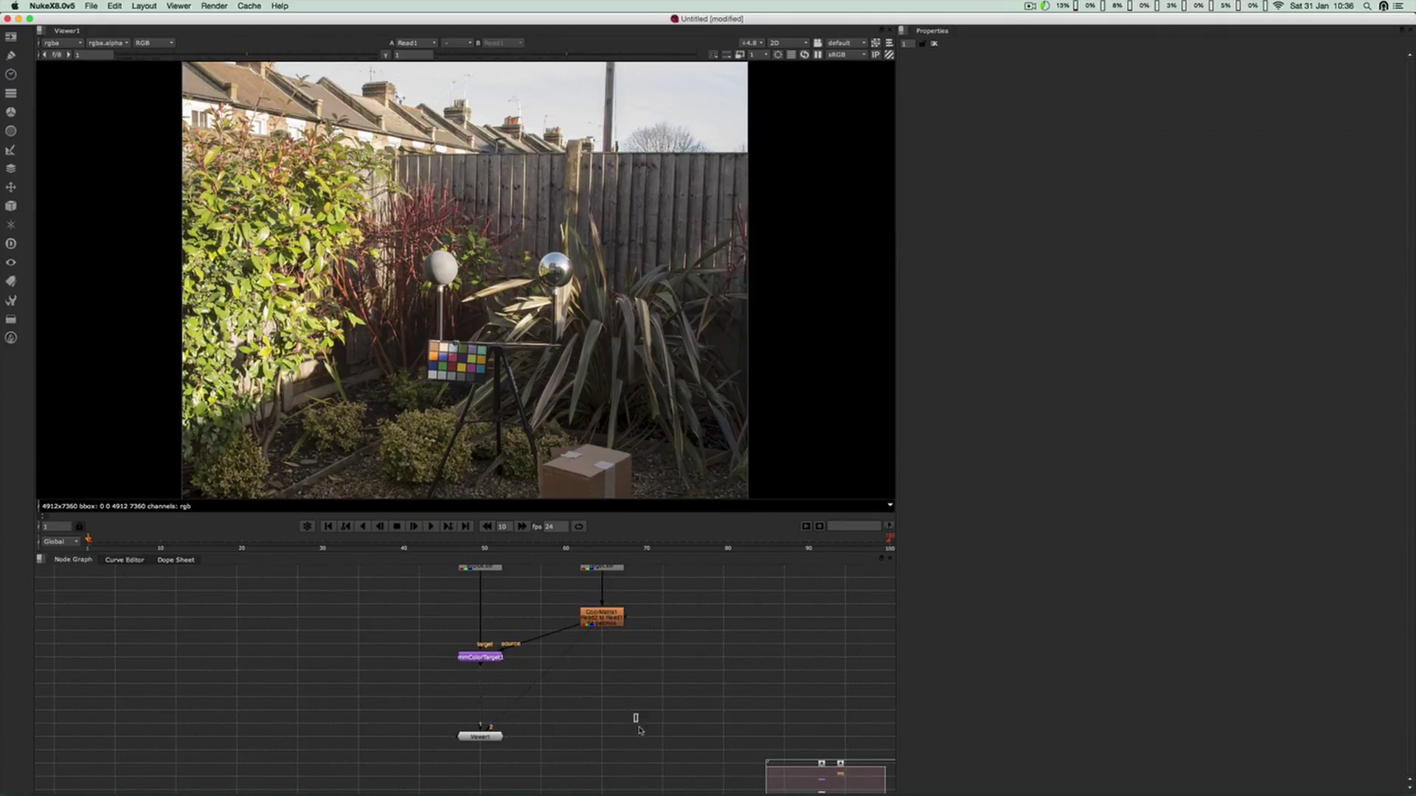
pyautogui.moveTo(618, 624)
pyautogui.mouseDown()
pyautogui.moveTo(617, 652)
pyautogui.moveTo(615, 639)
pyautogui.mouseUp()
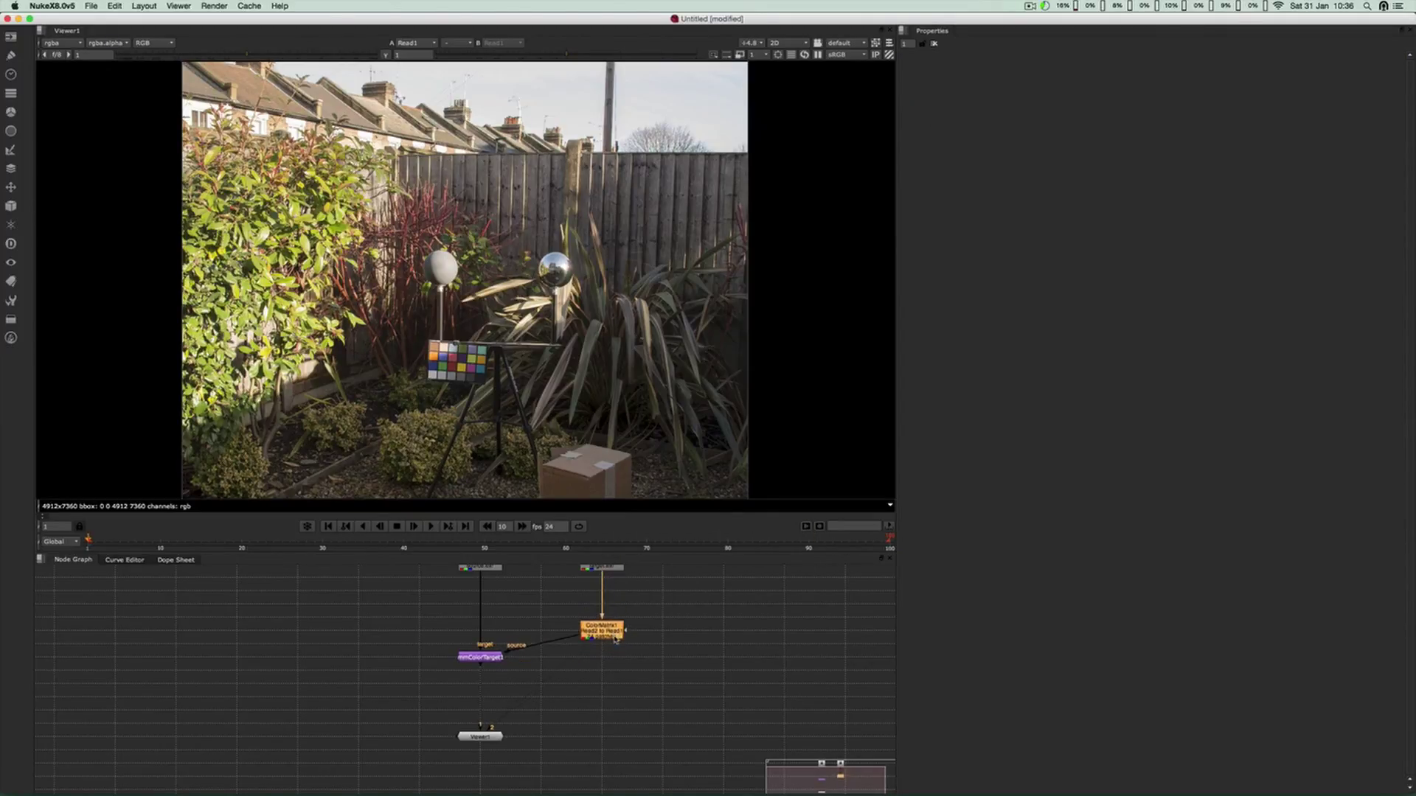
pyautogui.click(679, 632)
pyautogui.moveTo(487, 656); pyautogui.dragTo(490, 682)
pyautogui.click(536, 684)
# Reopen mmColorTarget's properties, set currentView to compare, and show the node in the viewer
pyautogui.doubleClick(485, 685)
pyautogui.click(488, 735)
pyautogui.click(969, 88)
pyautogui.click(972, 110)
pyautogui.click(488, 684)
pyautogui.press('1')
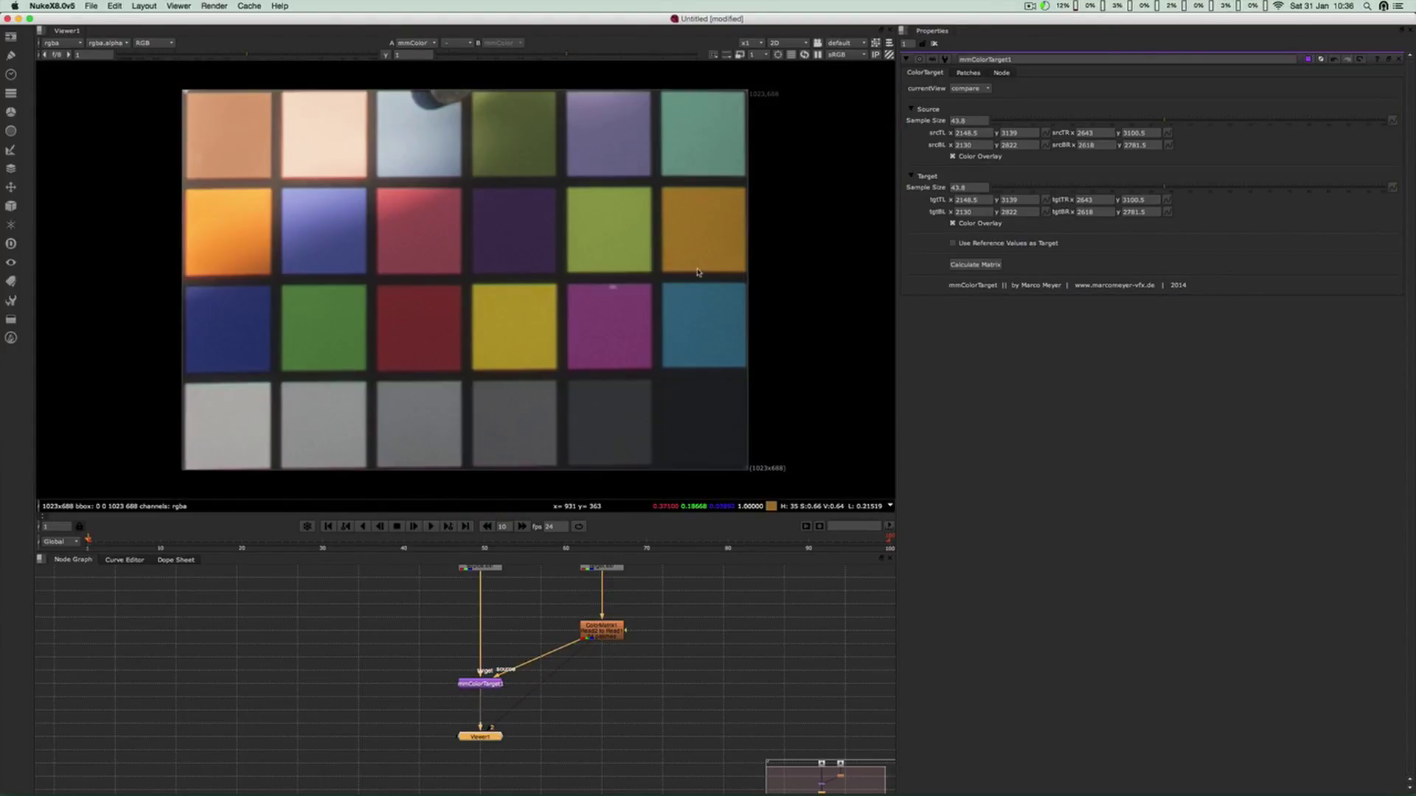
pyautogui.click(609, 633)
pyautogui.press('Tab')
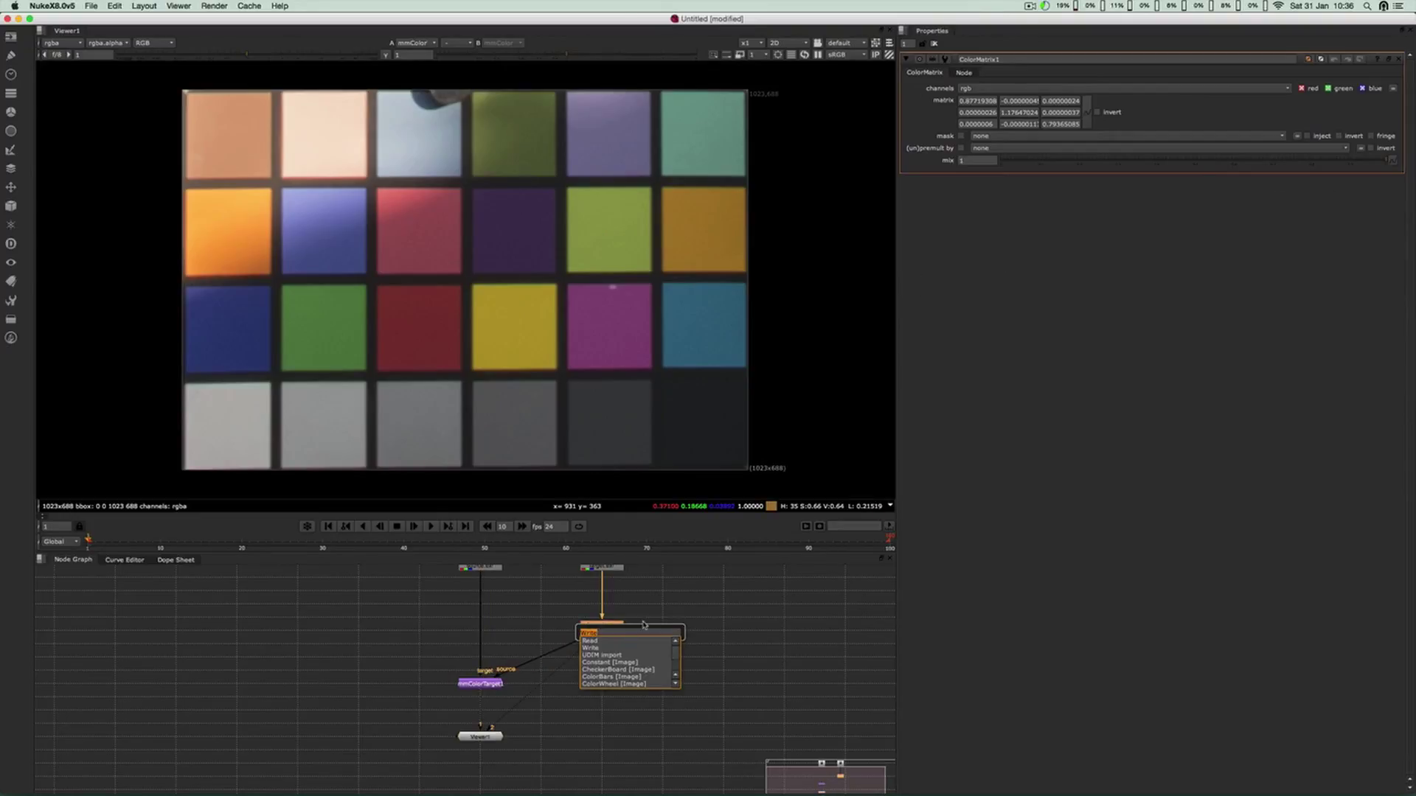
pyautogui.write('col')
pyautogui.press('Down')
pyautogui.press('Down')
pyautogui.press('Down')
pyautogui.press('Down')
pyautogui.press('Down')
pyautogui.press('Down')
pyautogui.press('Return')
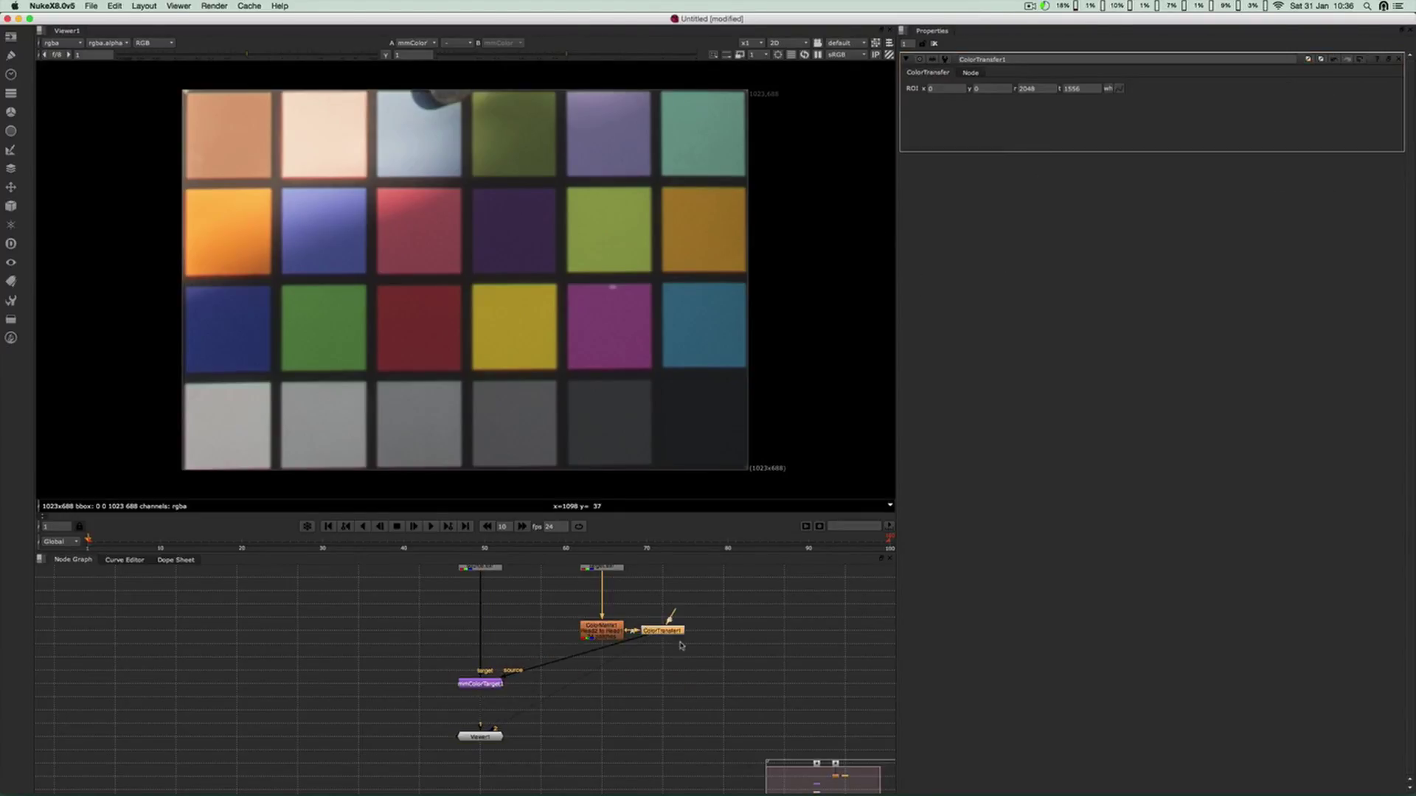
pyautogui.press('Delete')
# Add a Grade node after the ColorMatrix, and connect mmColorTarget's source input to it
pyautogui.press('Tab')
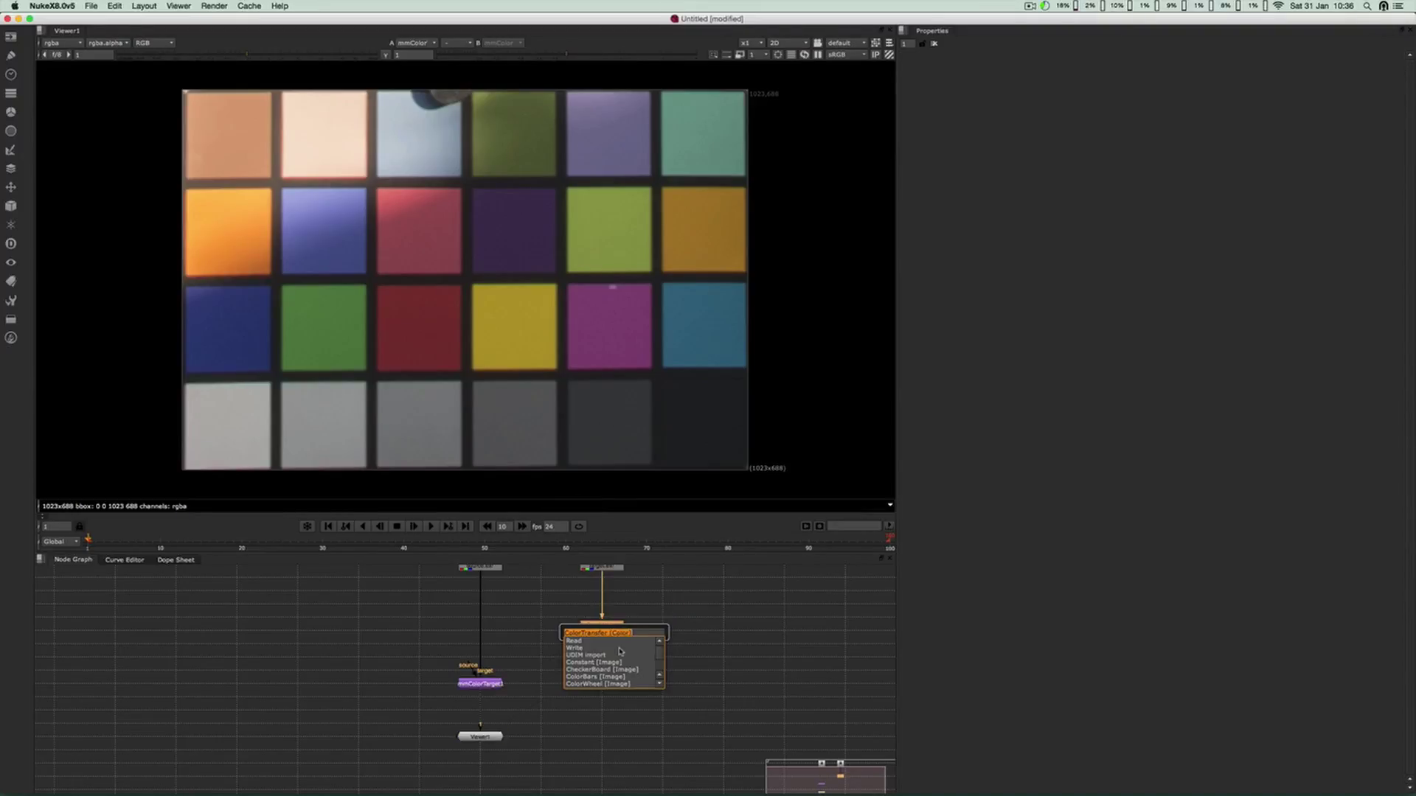
pyautogui.write('grade')
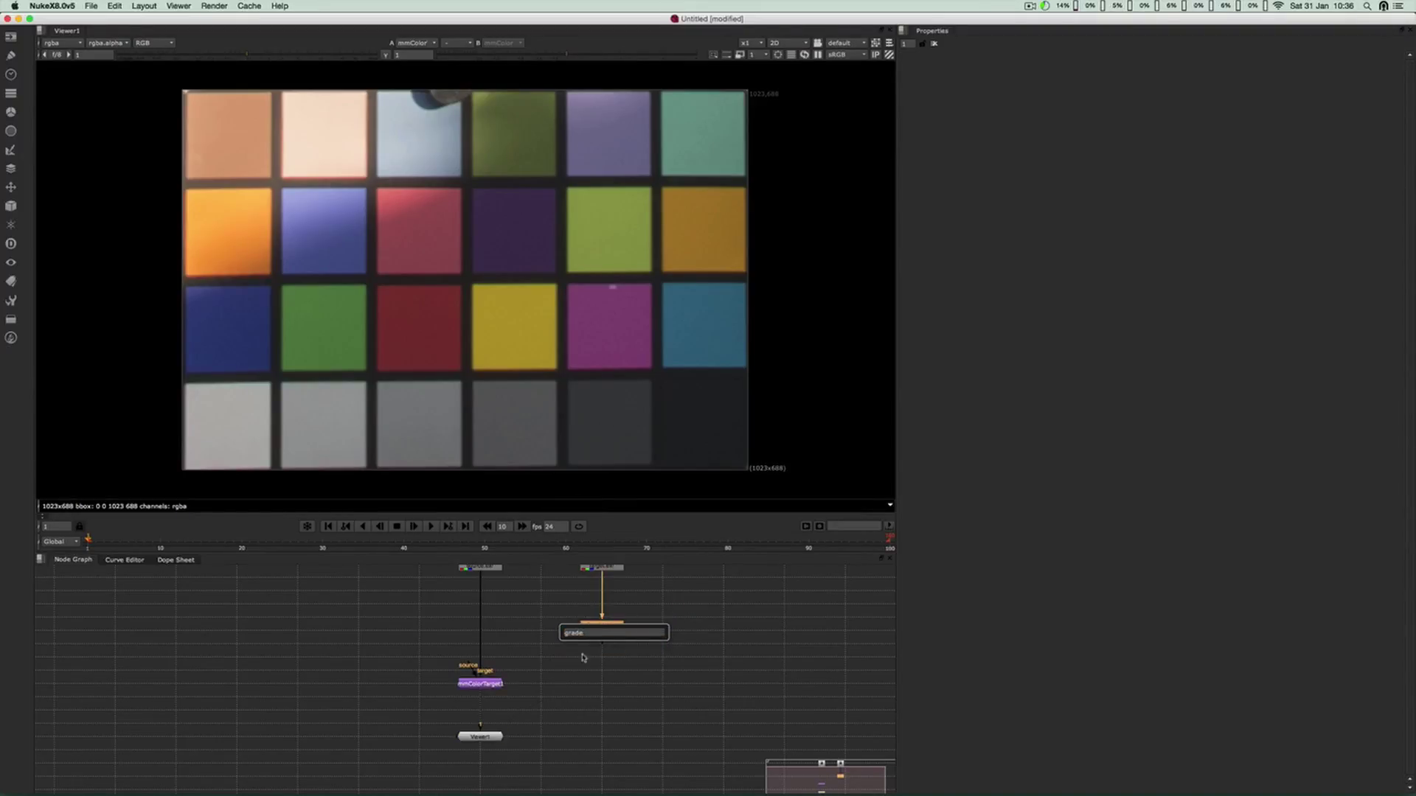
pyautogui.press('Return')
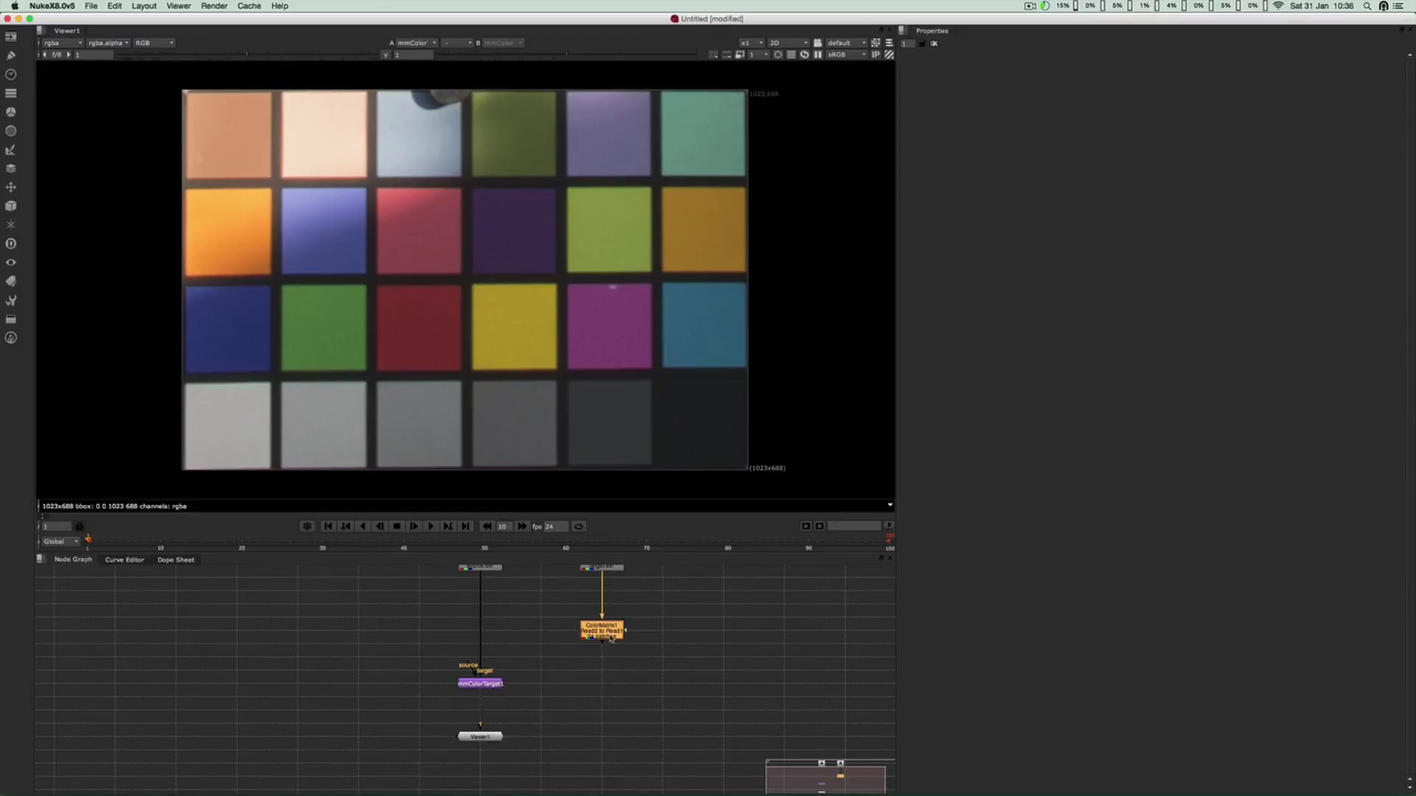
pyautogui.press('Tab')
pyautogui.write('grade')
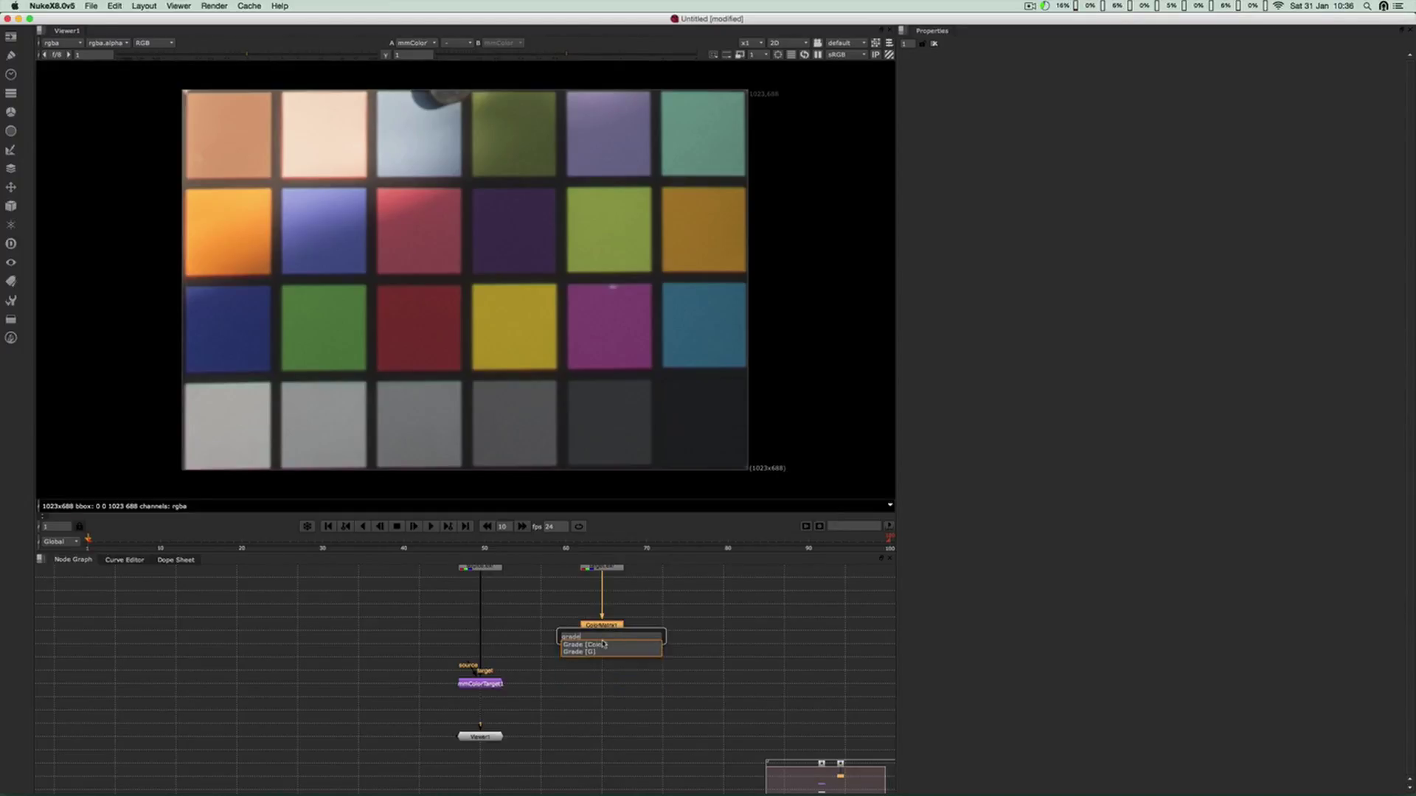
pyautogui.press('Return')
pyautogui.moveTo(478, 669); pyautogui.dragTo(592, 652)
# Try Grade values of lift 0.009, gain 1.26, lower multiply and offset -0.01, and delete the Grade node
pyautogui.moveTo(1180, 128)
pyautogui.mouseDown()
pyautogui.moveTo(1229, 130)
pyautogui.moveTo(1194, 135)
pyautogui.mouseUp()
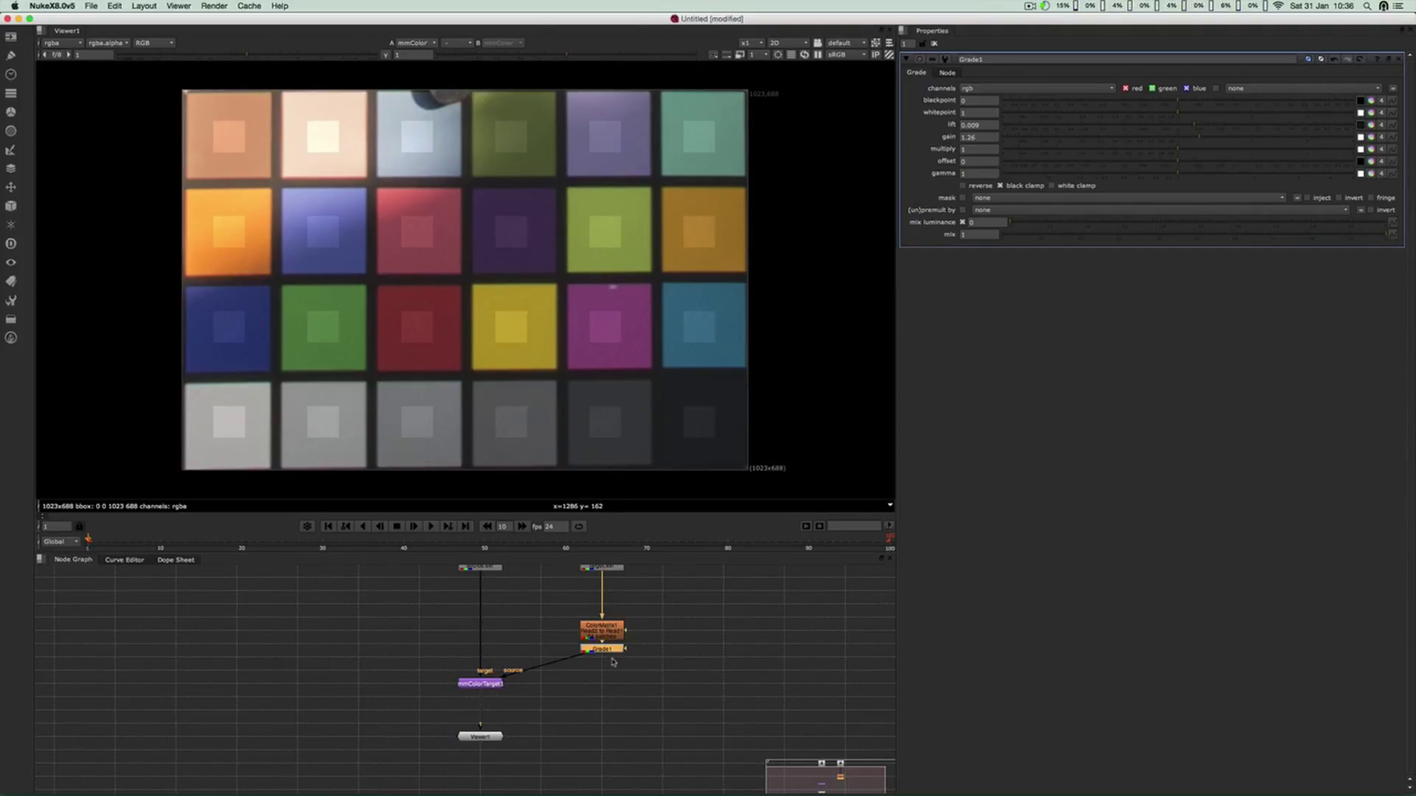
pyautogui.moveTo(612, 656); pyautogui.dragTo(612, 679)
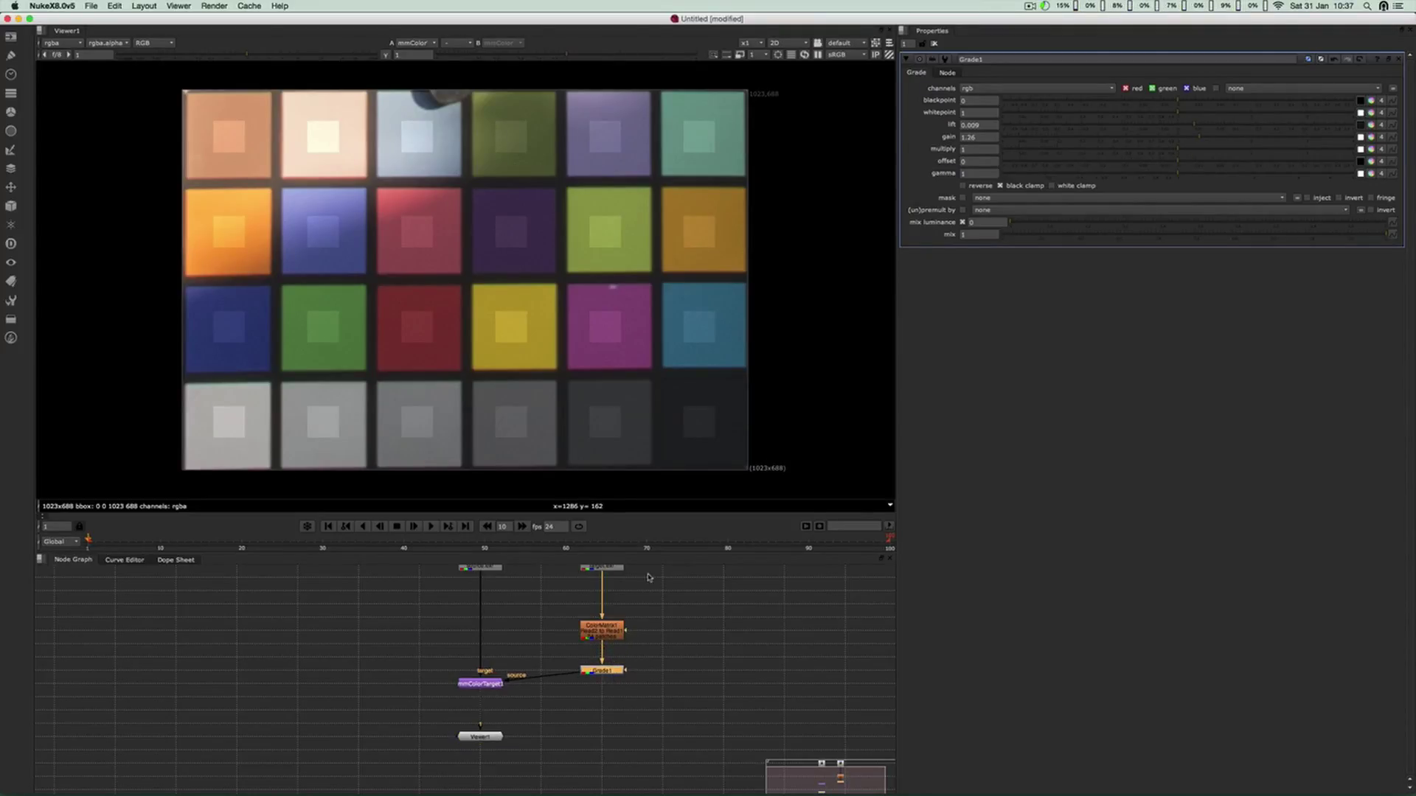
pyautogui.moveTo(1171, 148)
pyautogui.mouseDown()
pyautogui.moveTo(1149, 152)
pyautogui.moveTo(1160, 169)
pyautogui.mouseUp()
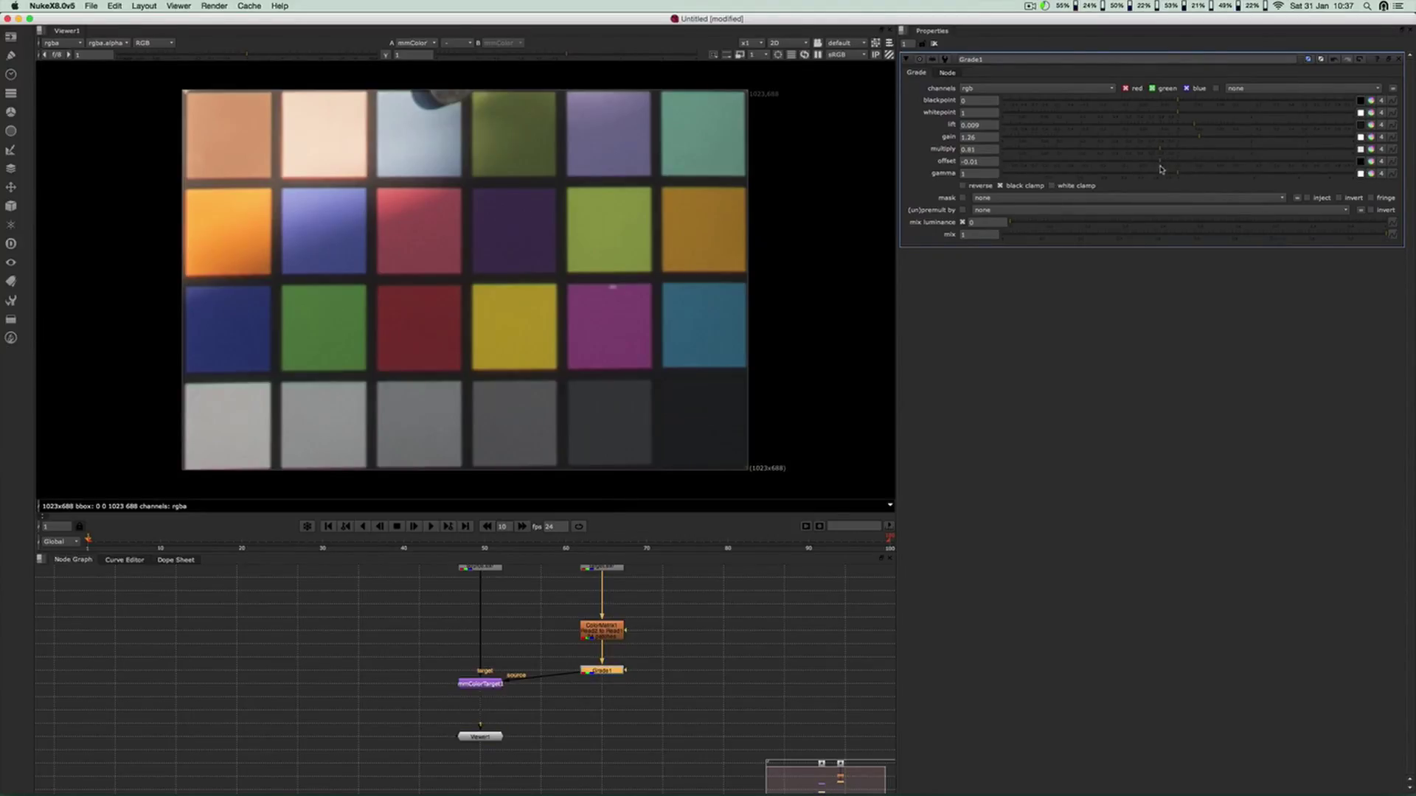
pyautogui.doubleClick(614, 676)
pyautogui.press('Delete')
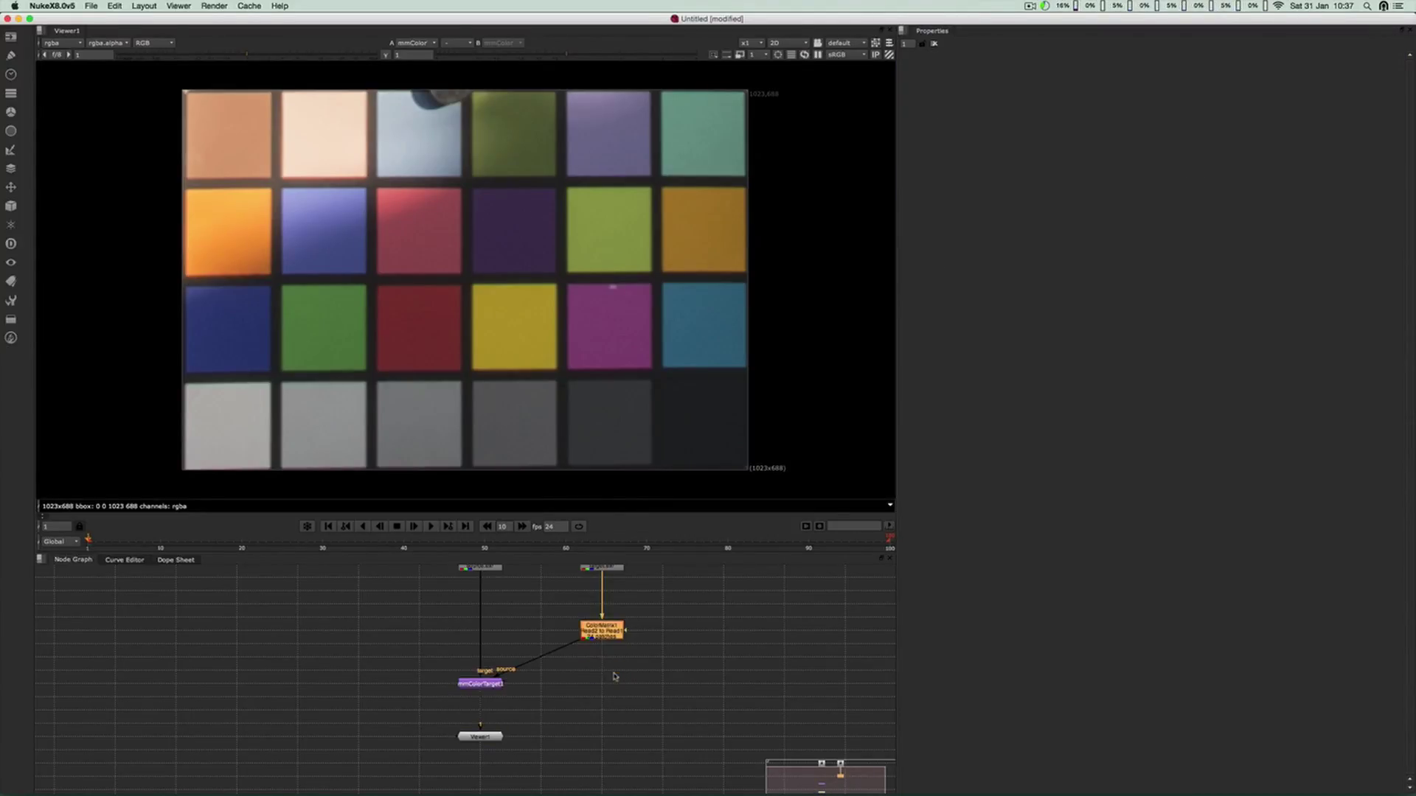
# Reopen mmColorTarget's properties, and move the target.exr Read node and its ColorMatrix lower in the node graph
pyautogui.doubleClick(486, 686)
pyautogui.moveTo(595, 658); pyautogui.dragTo(580, 670, button='middle')
pyautogui.keyDown('super'); pyautogui.moveTo(586, 643); pyautogui.dragTo(595, 688); pyautogui.keyUp('super')
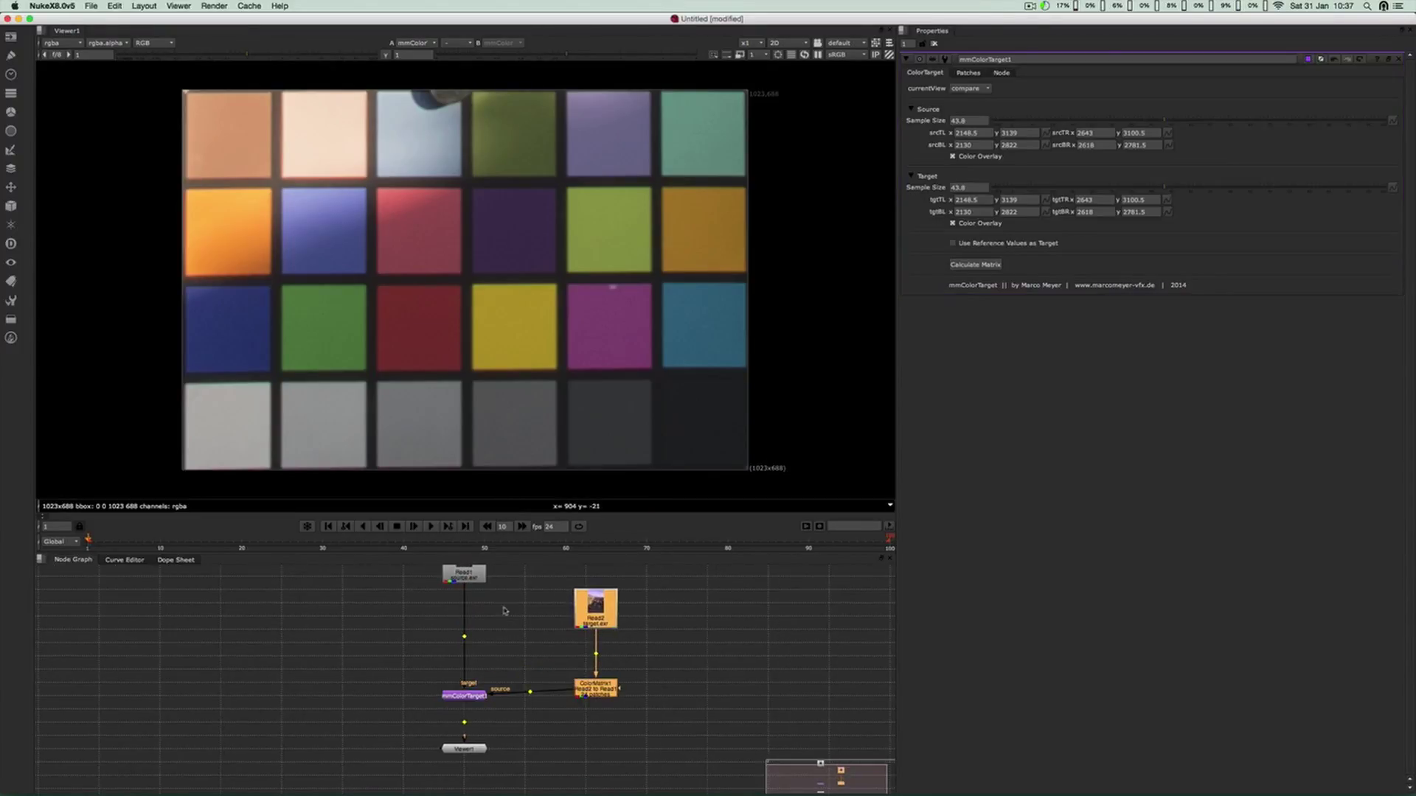
pyautogui.moveTo(416, 634); pyautogui.dragTo(409, 679, button='middle')
# Show the source.exr Read node in the viewer
pyautogui.click(460, 607)
pyautogui.press('1')
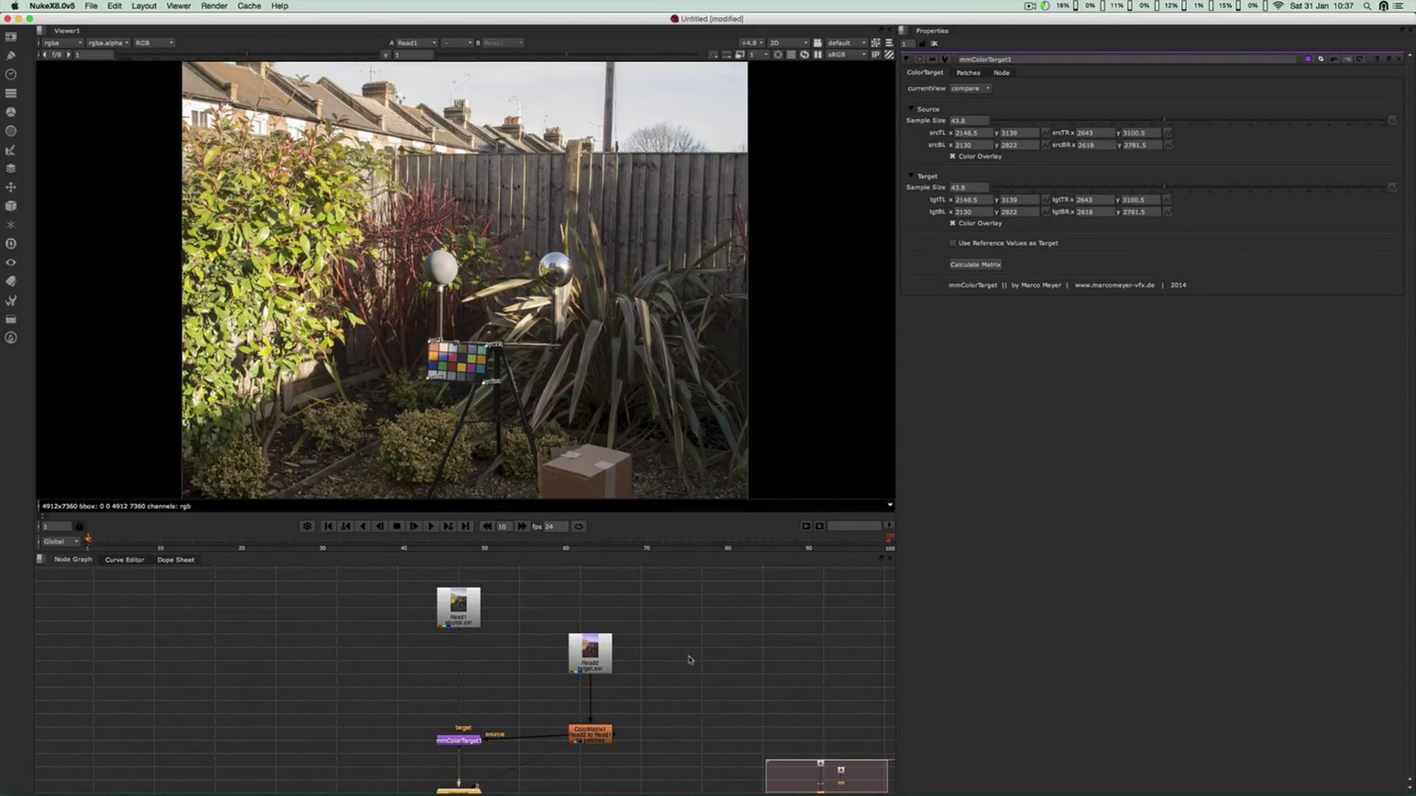
pyautogui.click(717, 692)
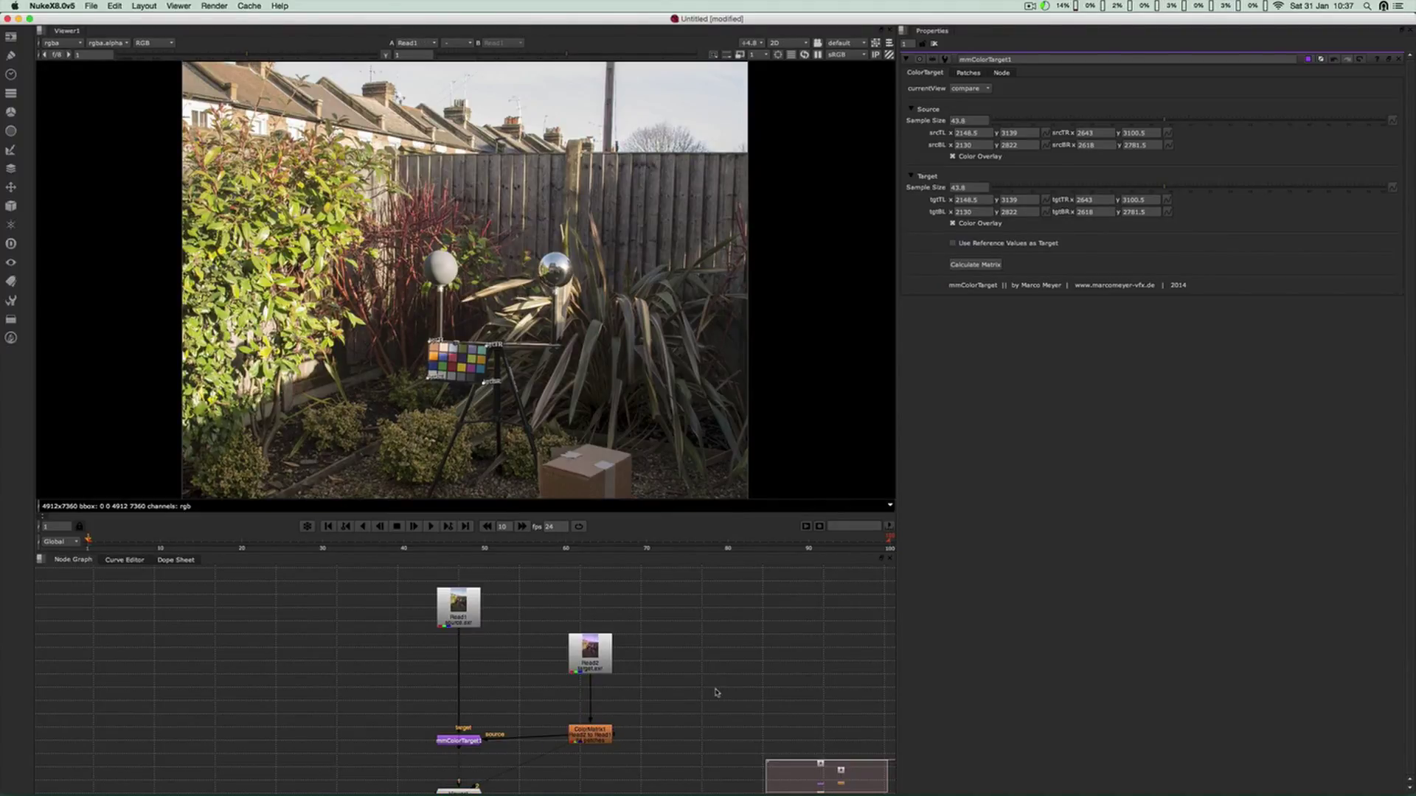